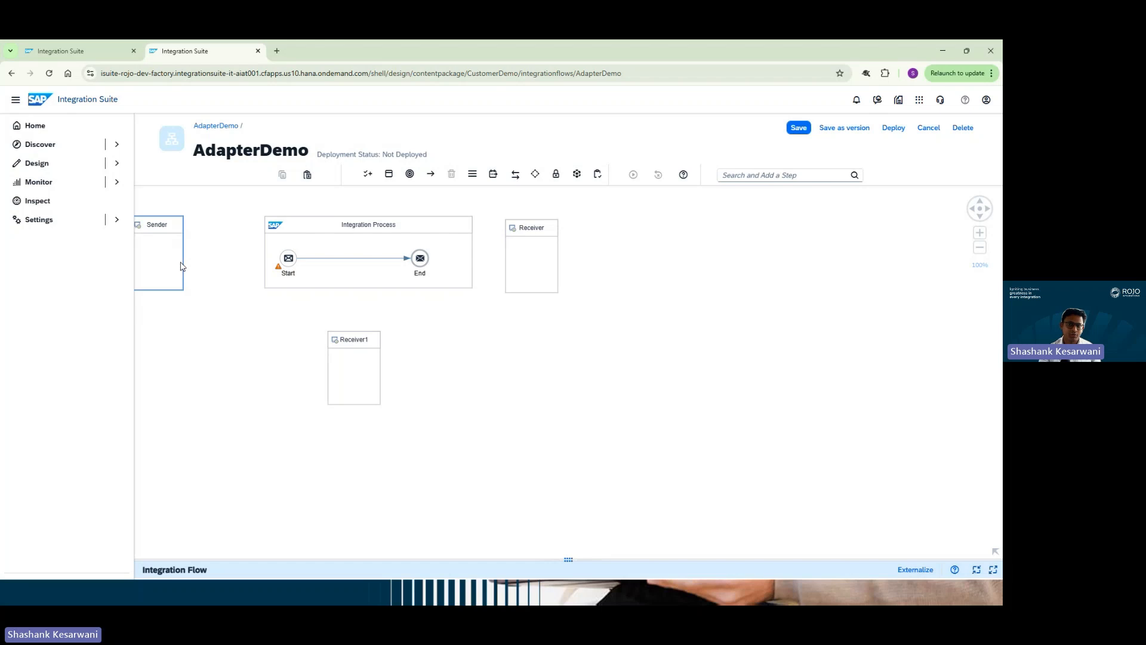
Connect the Sender to the Start event with an IBMMQ adapter using the JMS Subscribe message protocol
drag(204, 254, 297, 258)
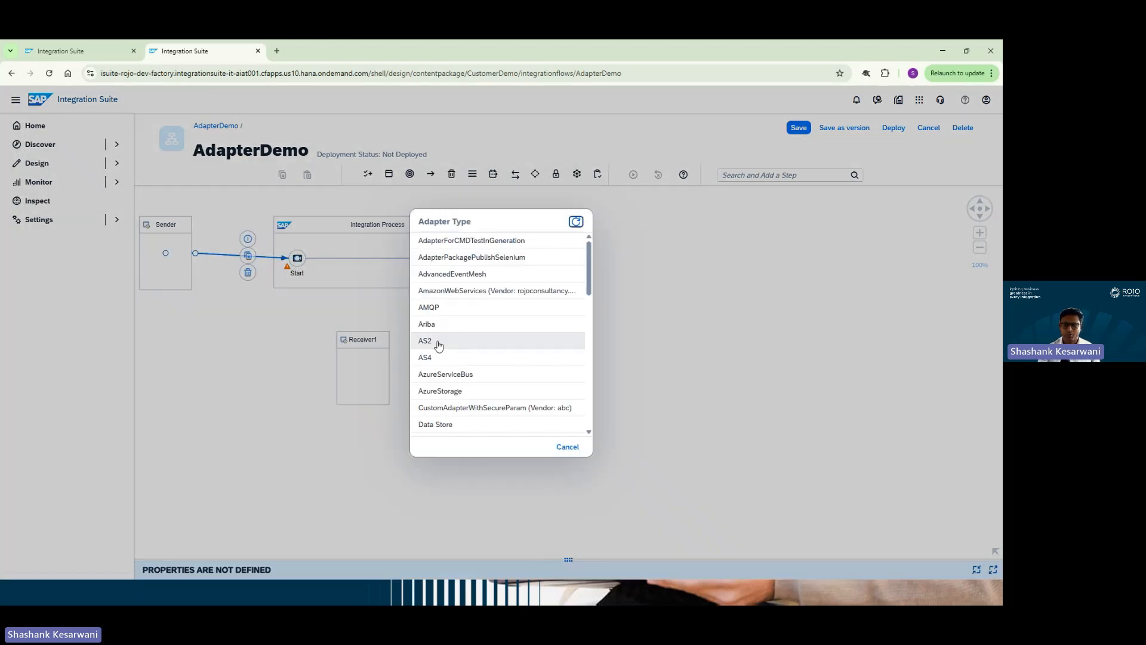
scroll(439, 352, down, 3)
click(456, 385)
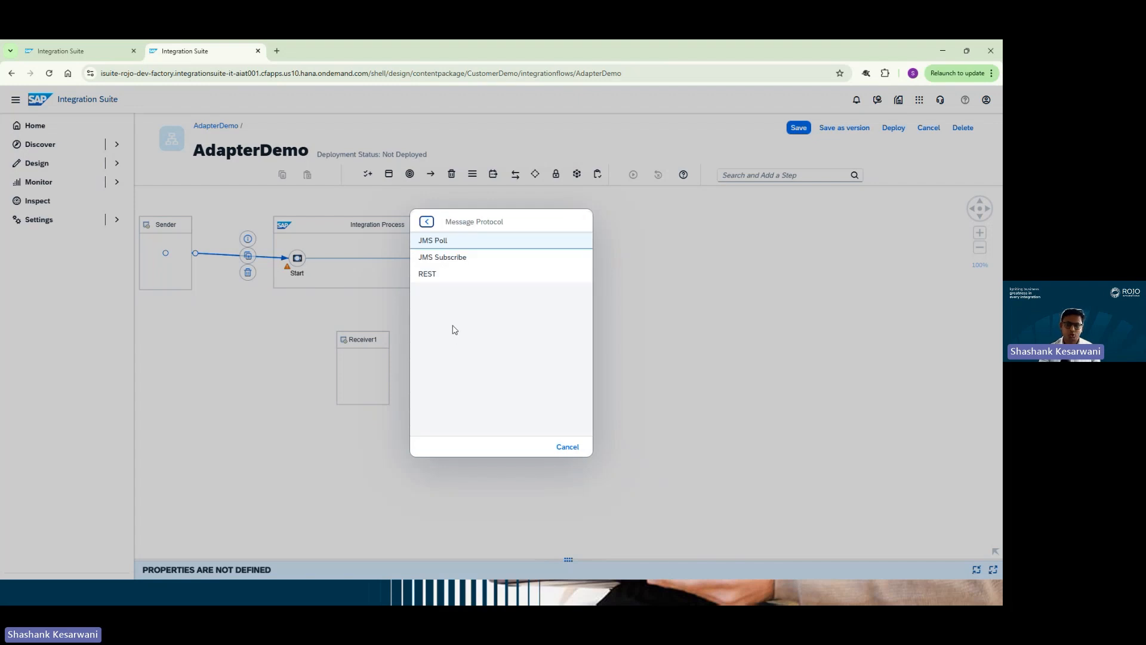
click(451, 259)
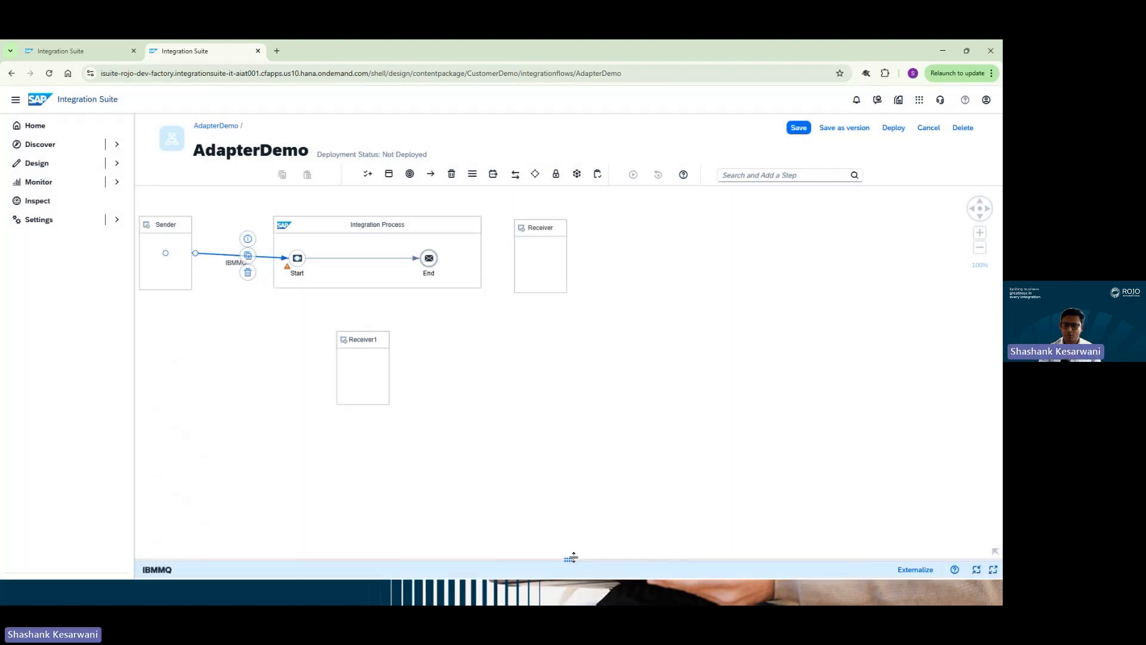
Expand the properties of the IBMMQ channel between Sender and Start to view its general details
drag(570, 560, 560, 302)
right_click(491, 304)
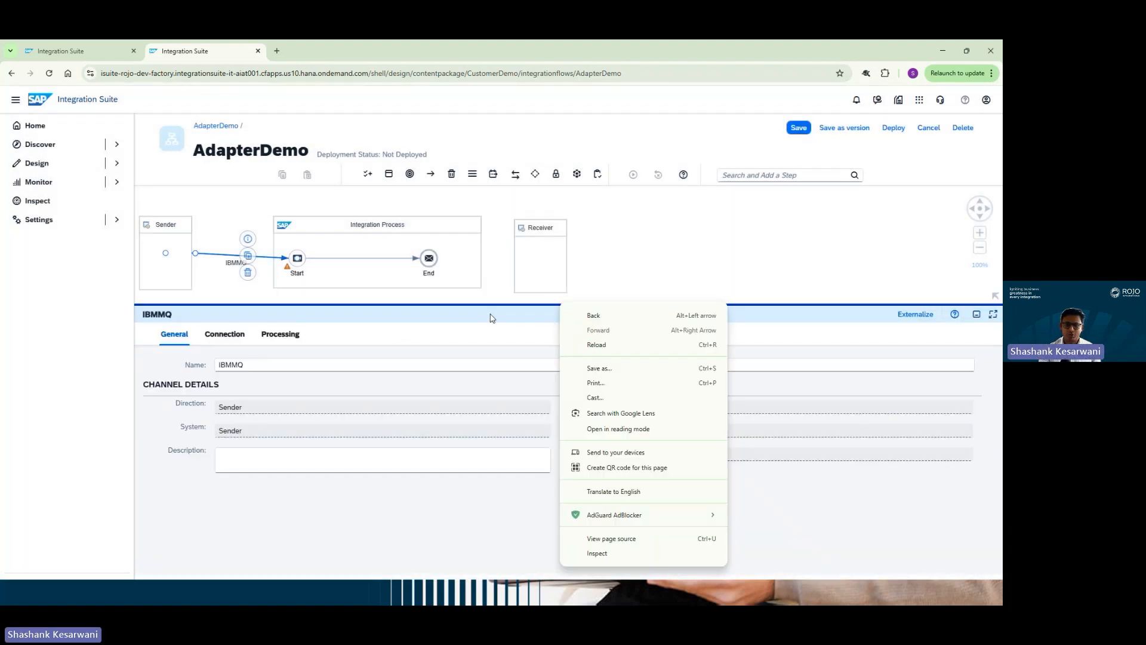
click(273, 293)
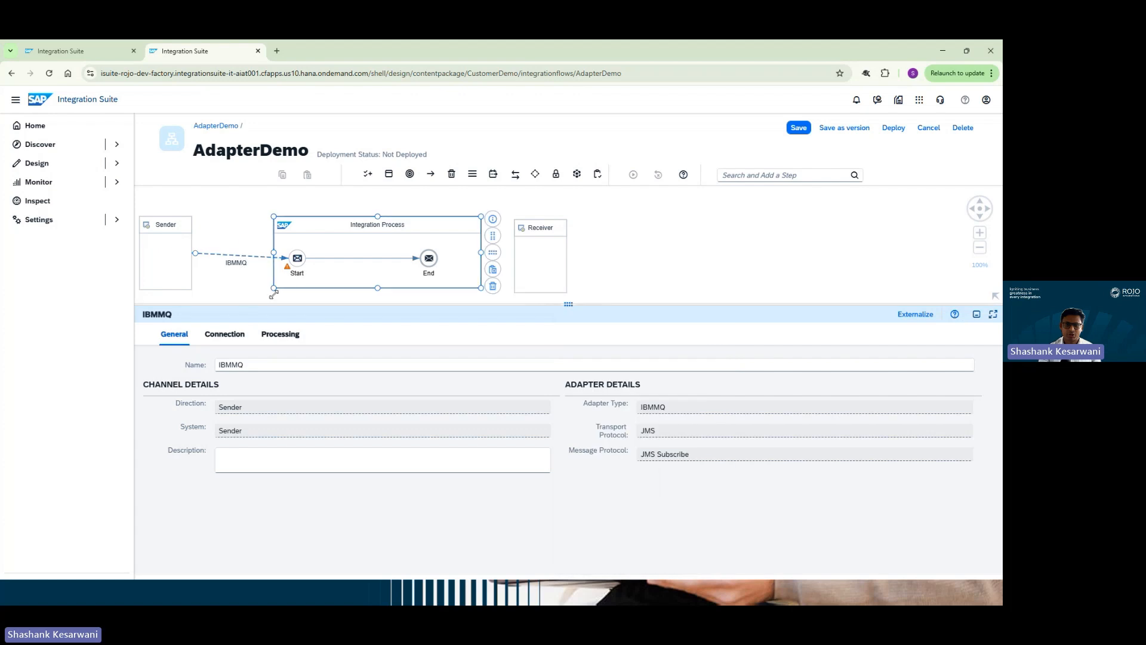
click(247, 263)
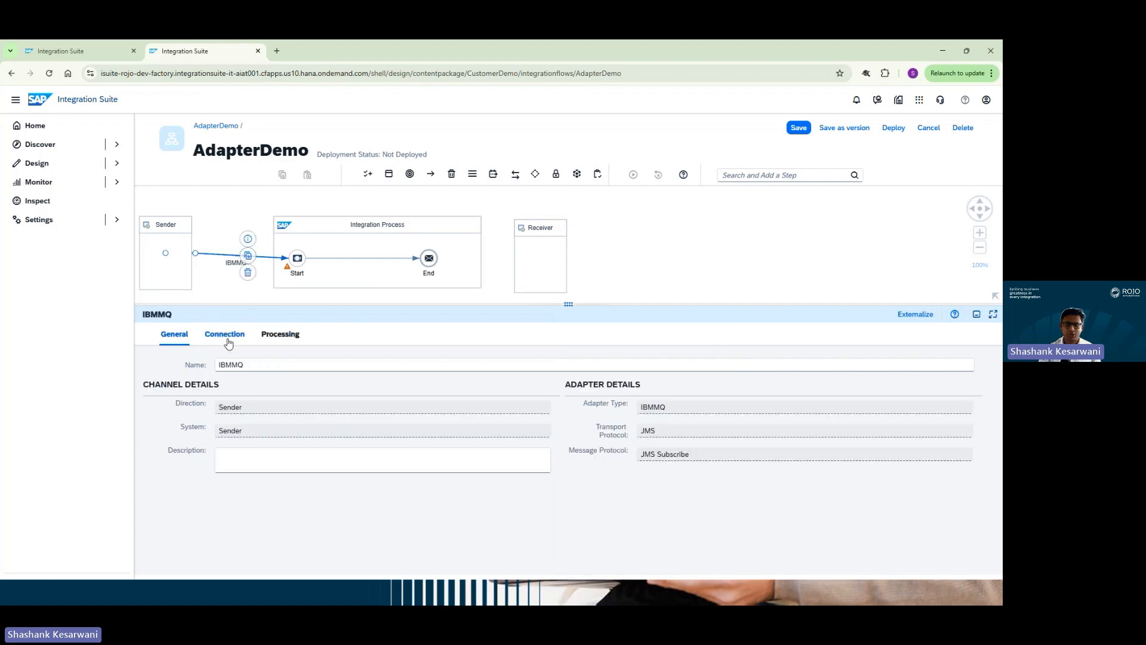
Examine the IBMMQ channel's connection settings, including hostname, authentication, credential, channel and queue manager names, cipher suite and transport protocol options
click(225, 333)
click(317, 386)
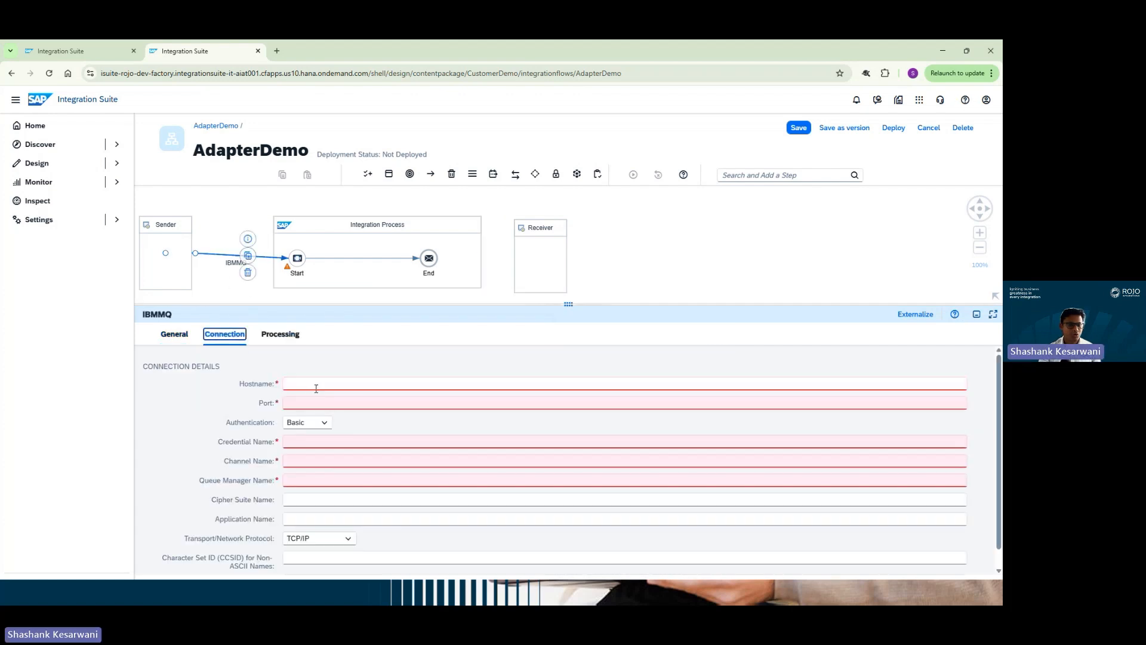
click(323, 423)
click(352, 425)
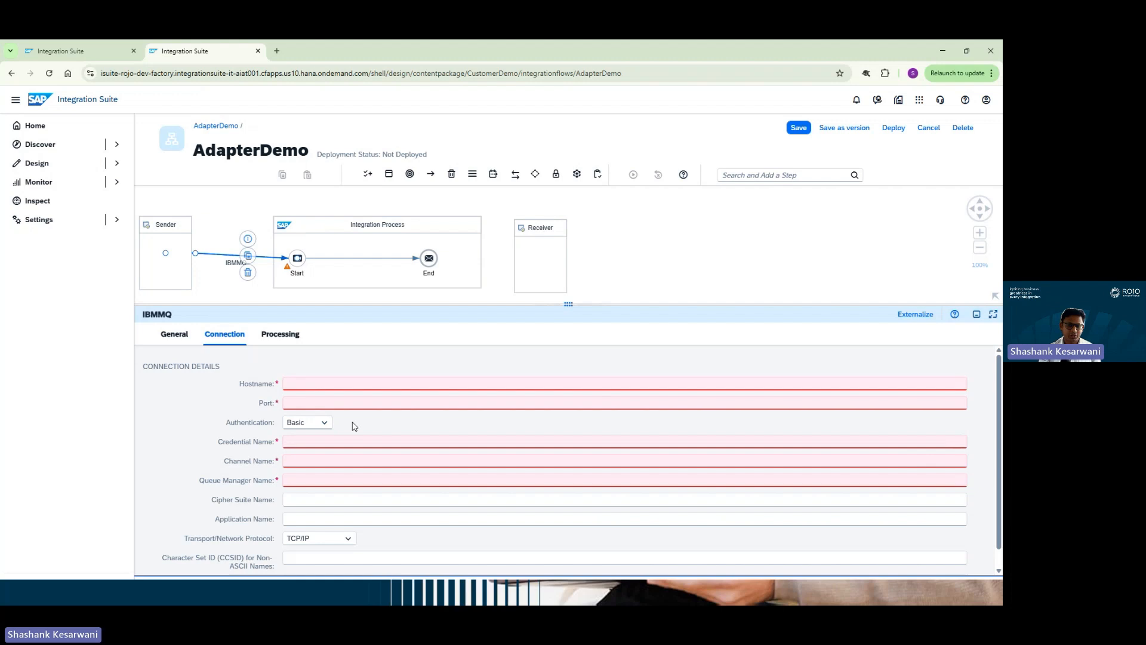
click(324, 440)
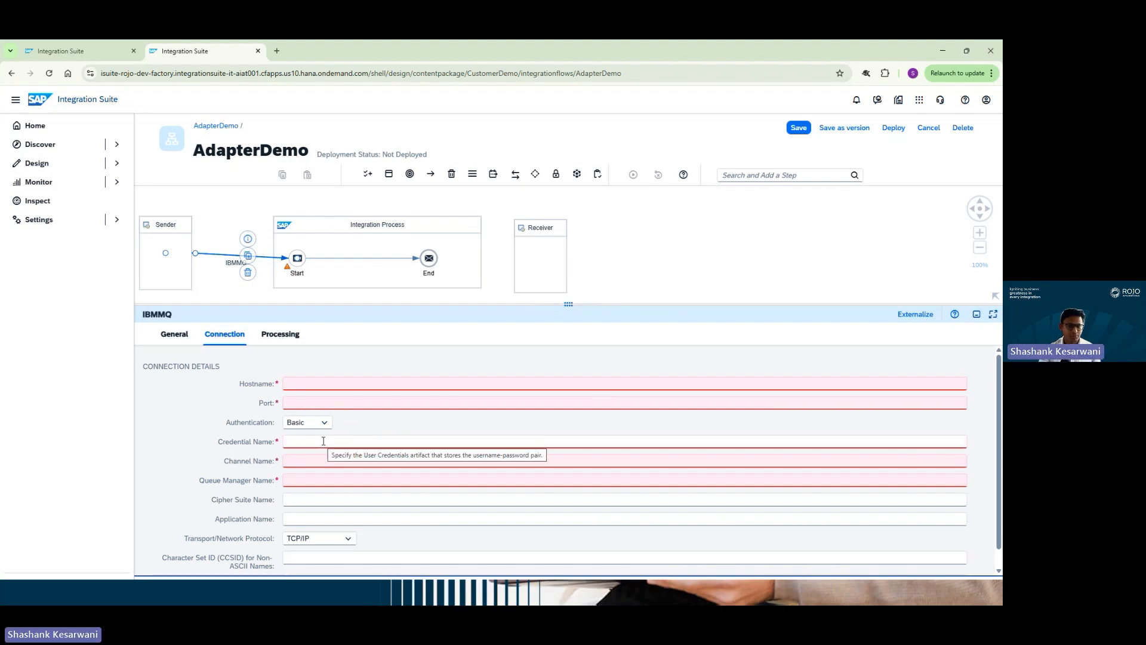
click(317, 479)
click(327, 461)
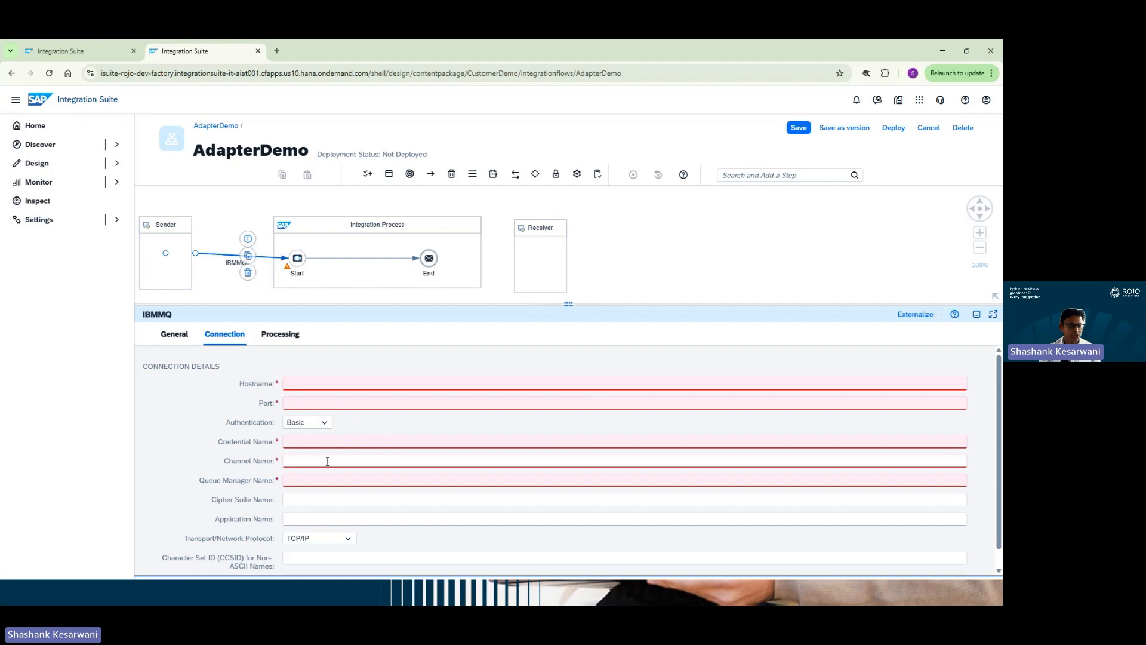
click(324, 495)
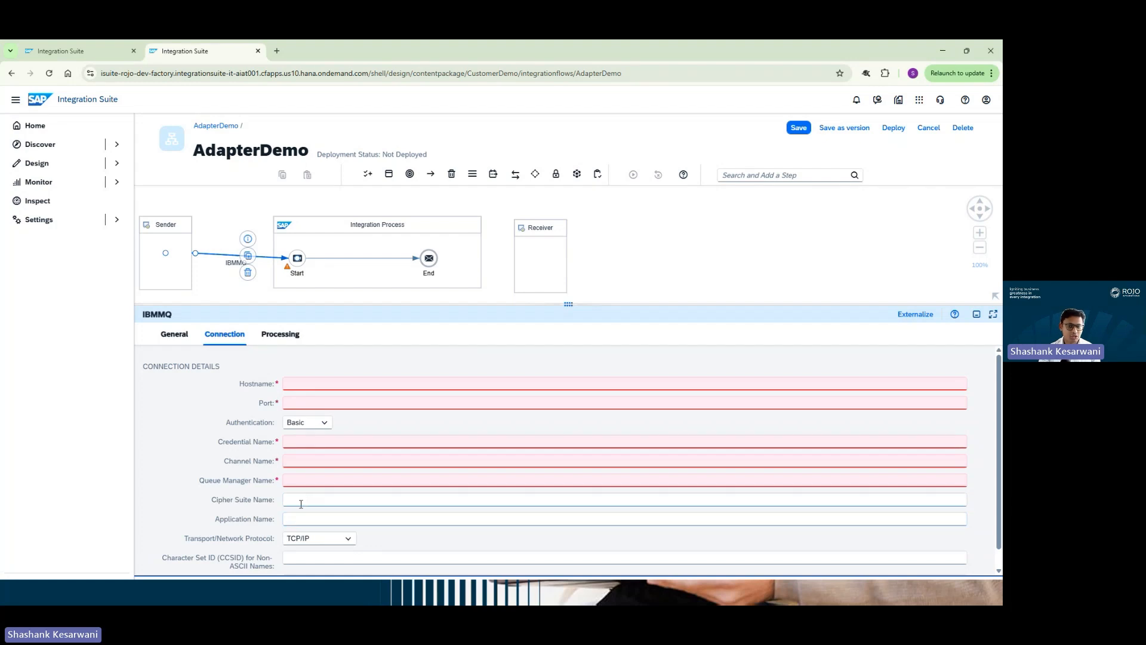
scroll(298, 537, down, 1)
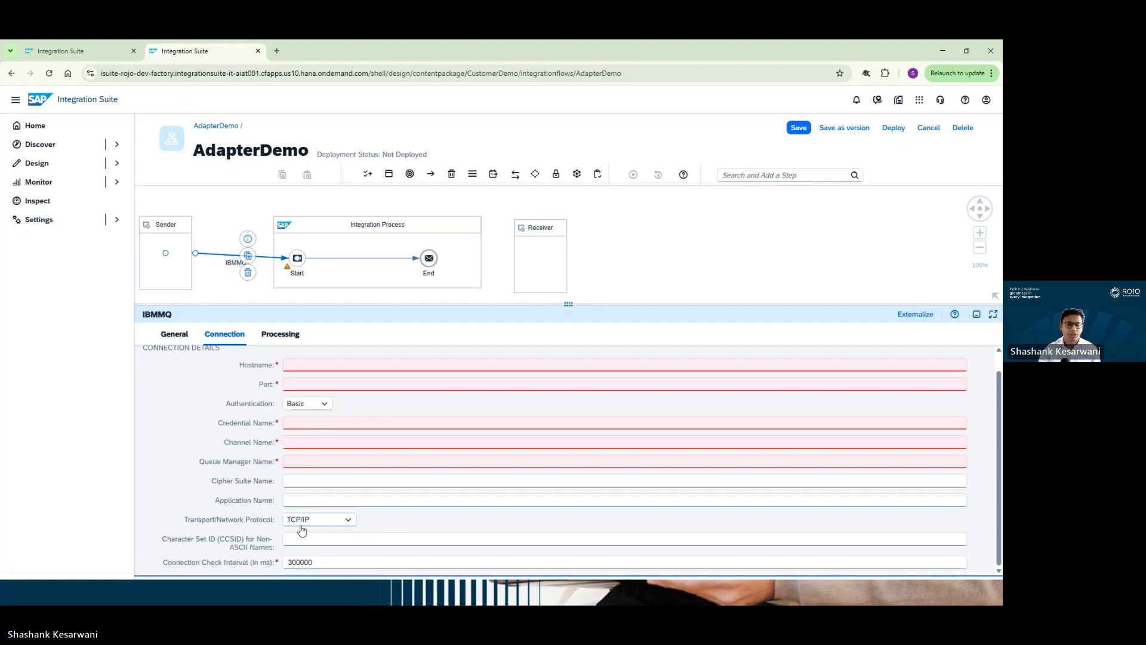
click(302, 523)
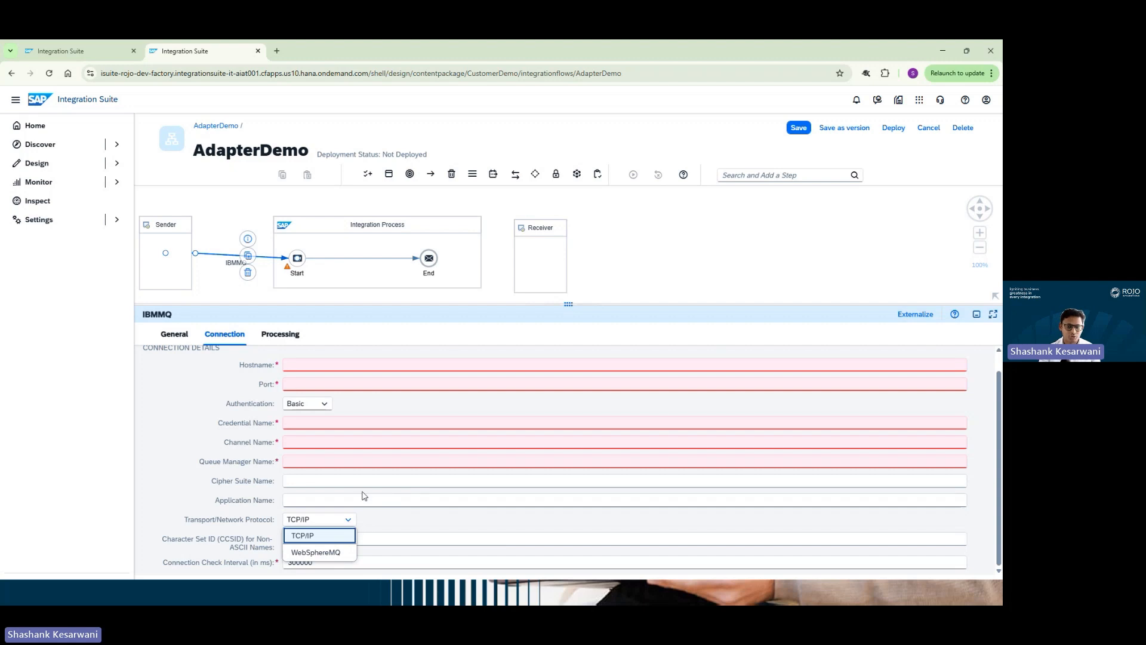
click(378, 525)
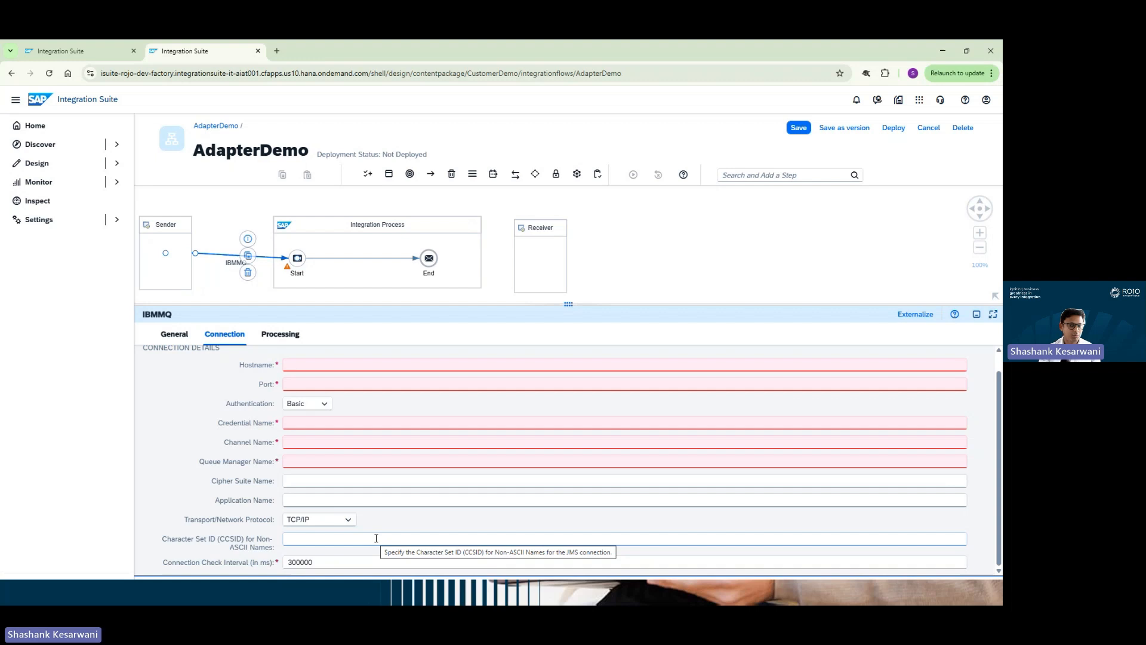
Examine the channel's processing settings, checking the options for message destination type and target client
click(281, 333)
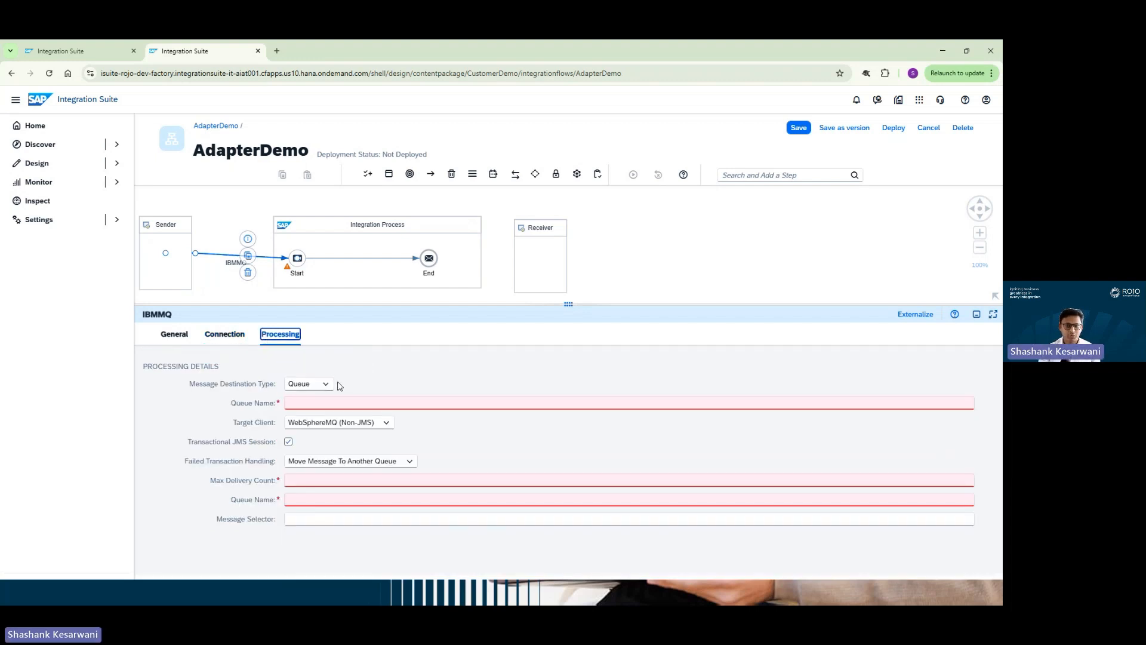
click(328, 384)
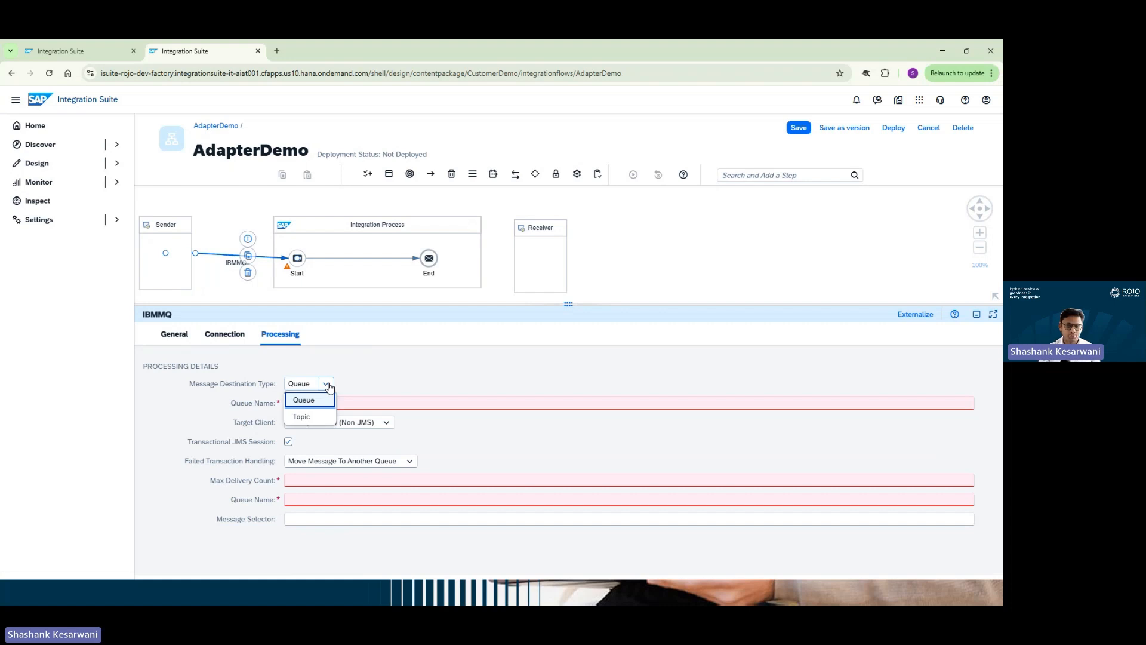
click(304, 400)
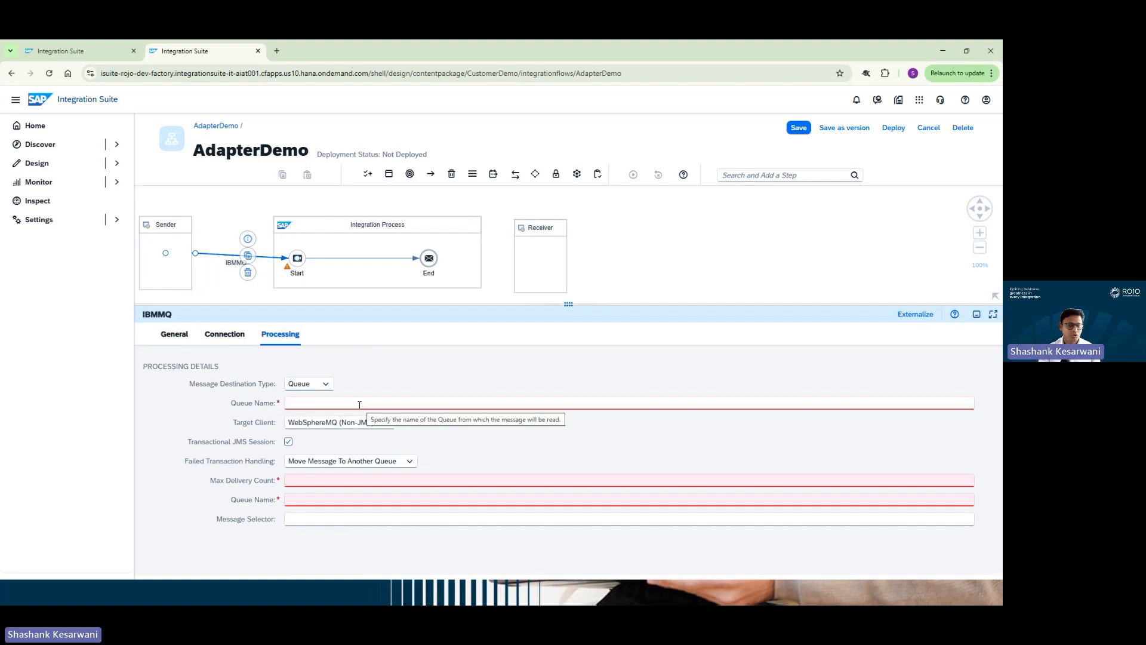
click(362, 425)
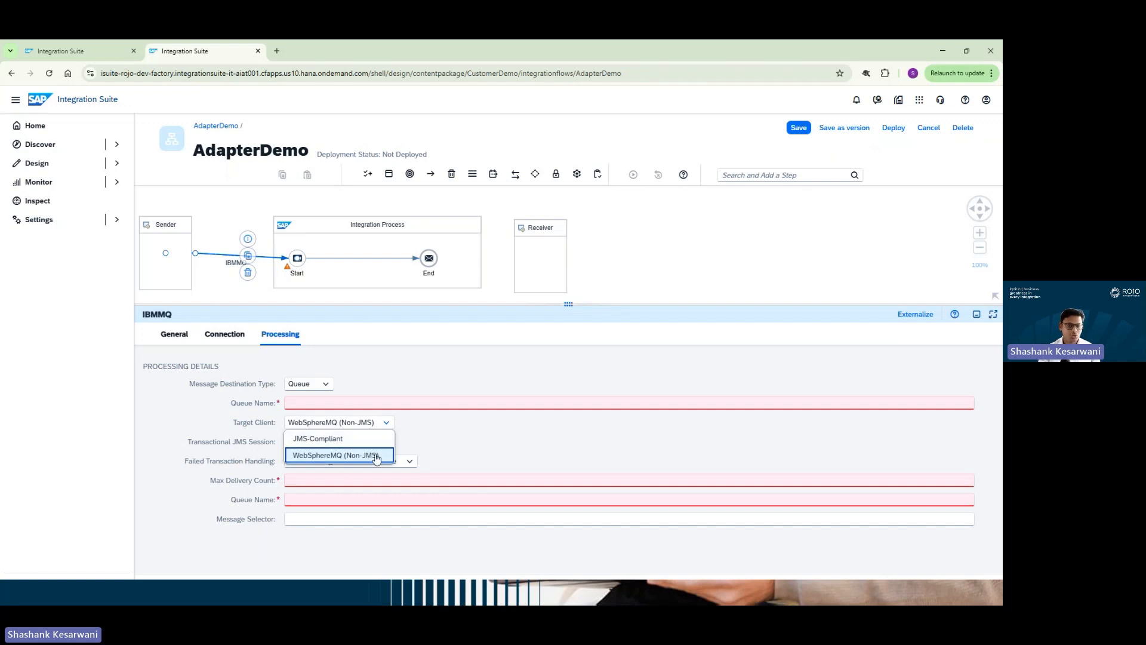
click(453, 438)
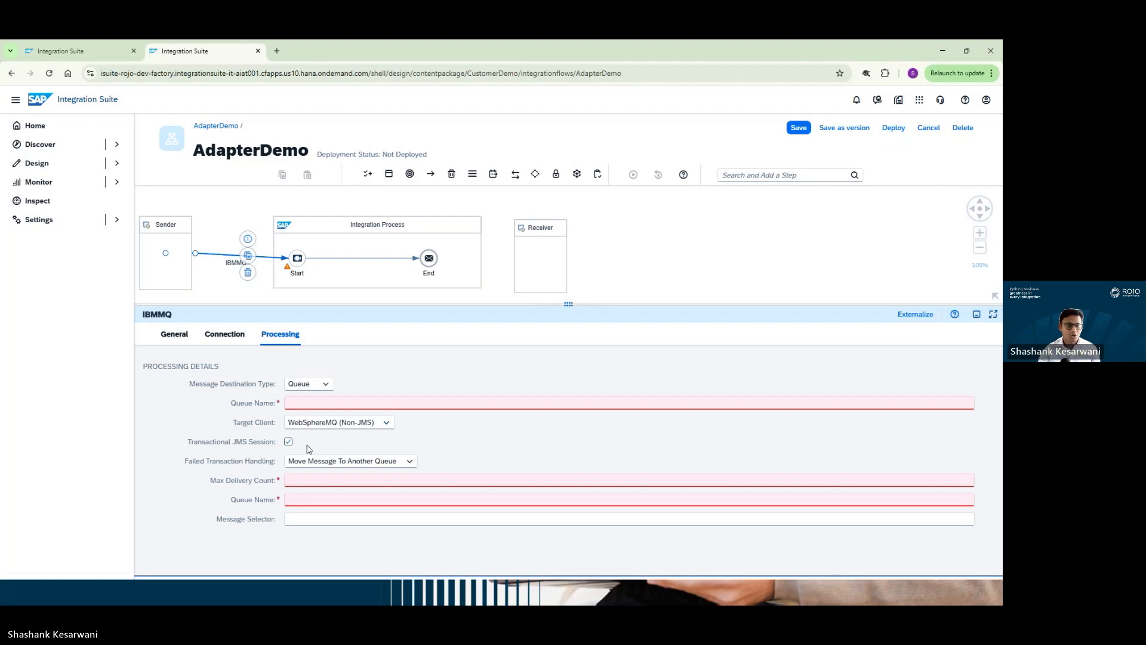
Switch Transactional JMS Session off and back on to compare the fields that depend on it
click(289, 442)
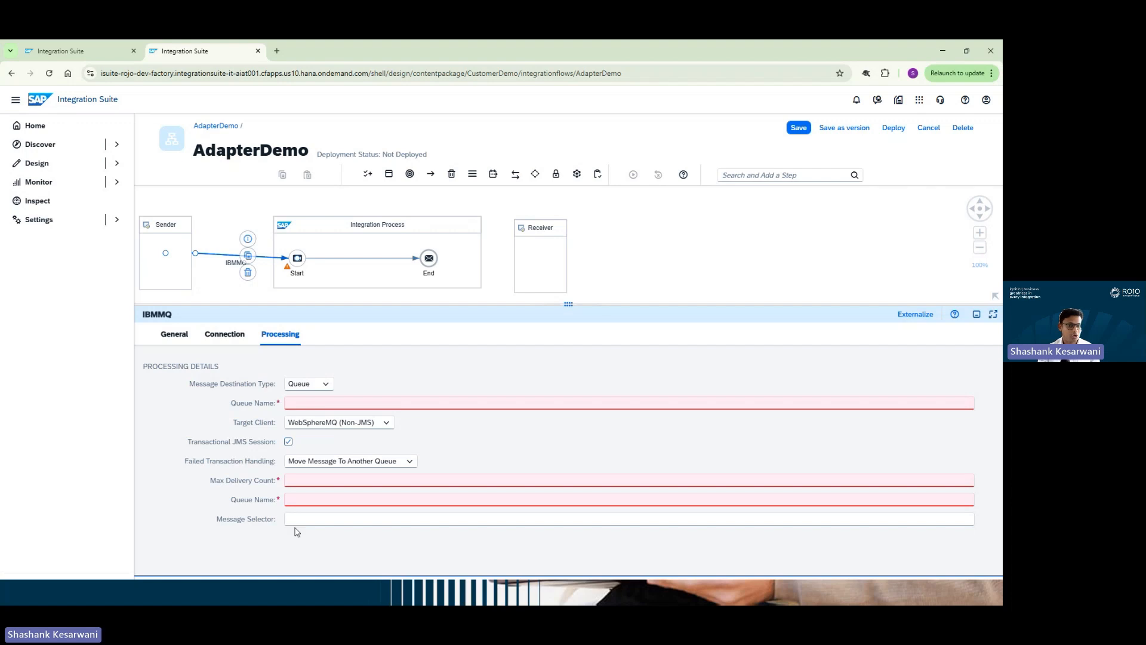
click(287, 443)
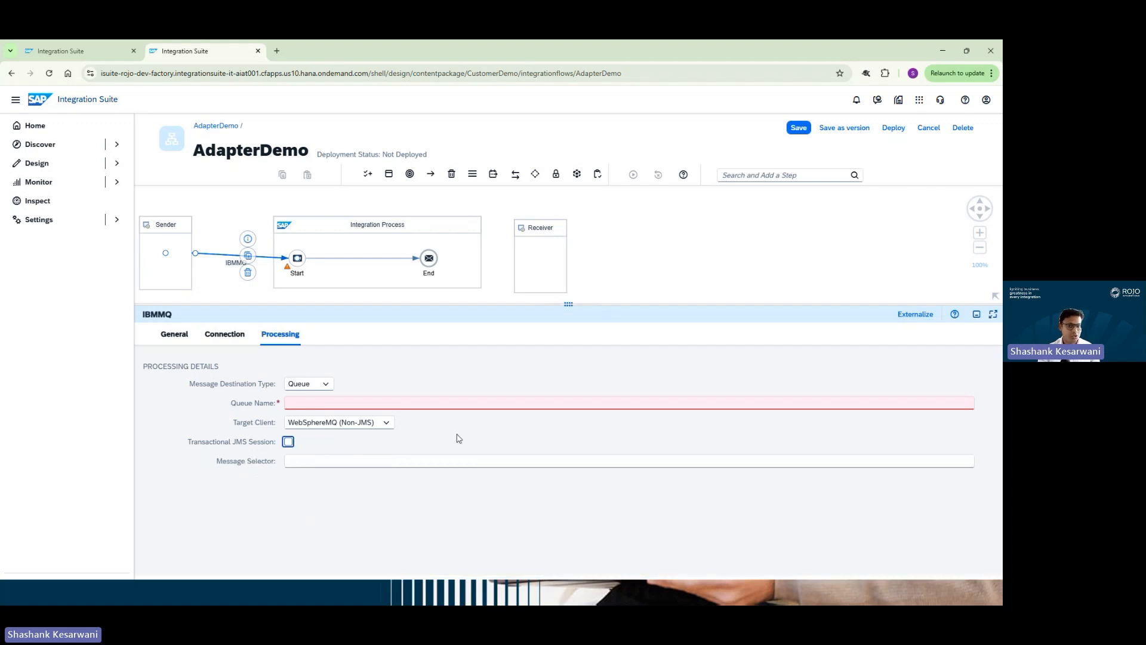
click(289, 442)
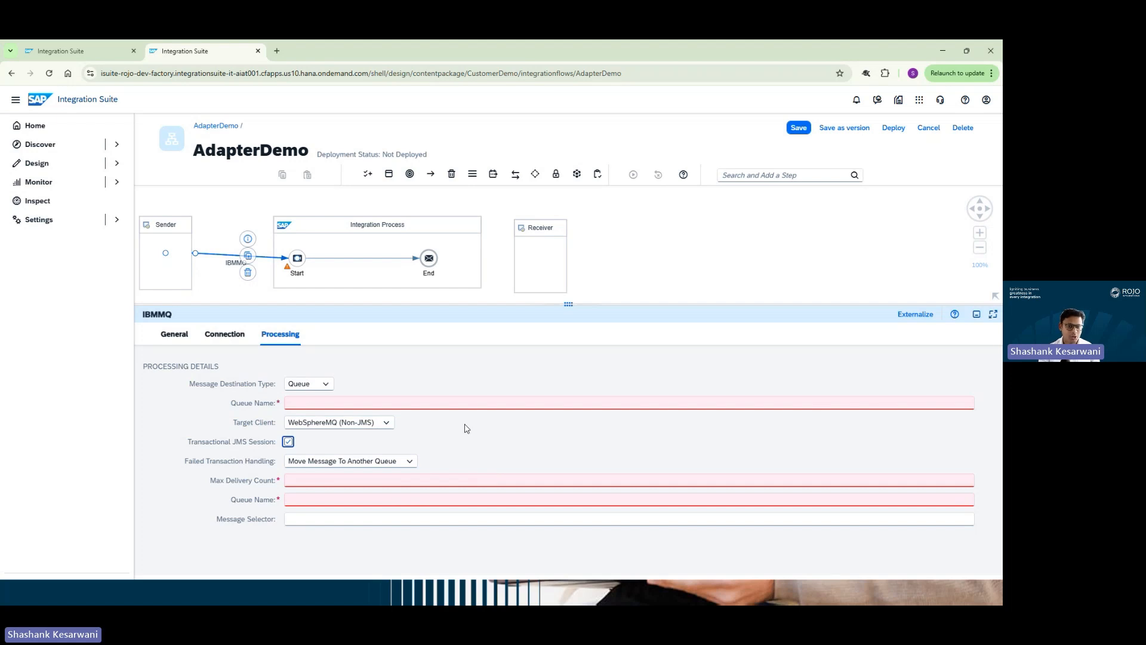
Switch failed transaction handling to Keep Message And Process Again and back to Move Message To Another Queue, and disable Transactional JMS Session
click(365, 464)
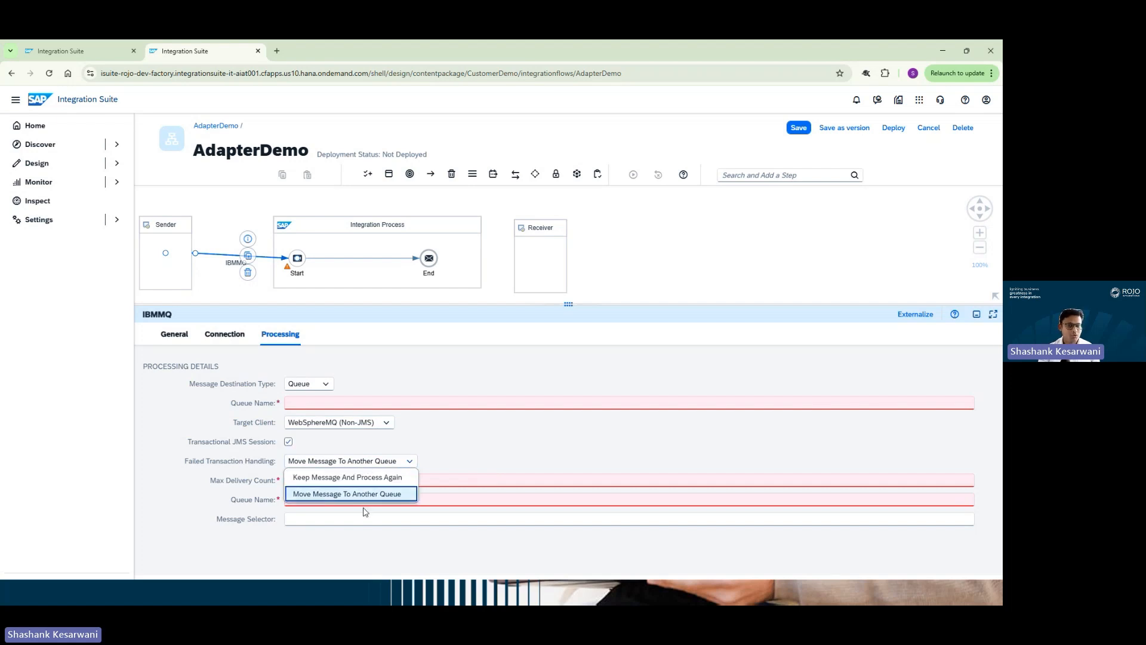
click(366, 495)
click(294, 480)
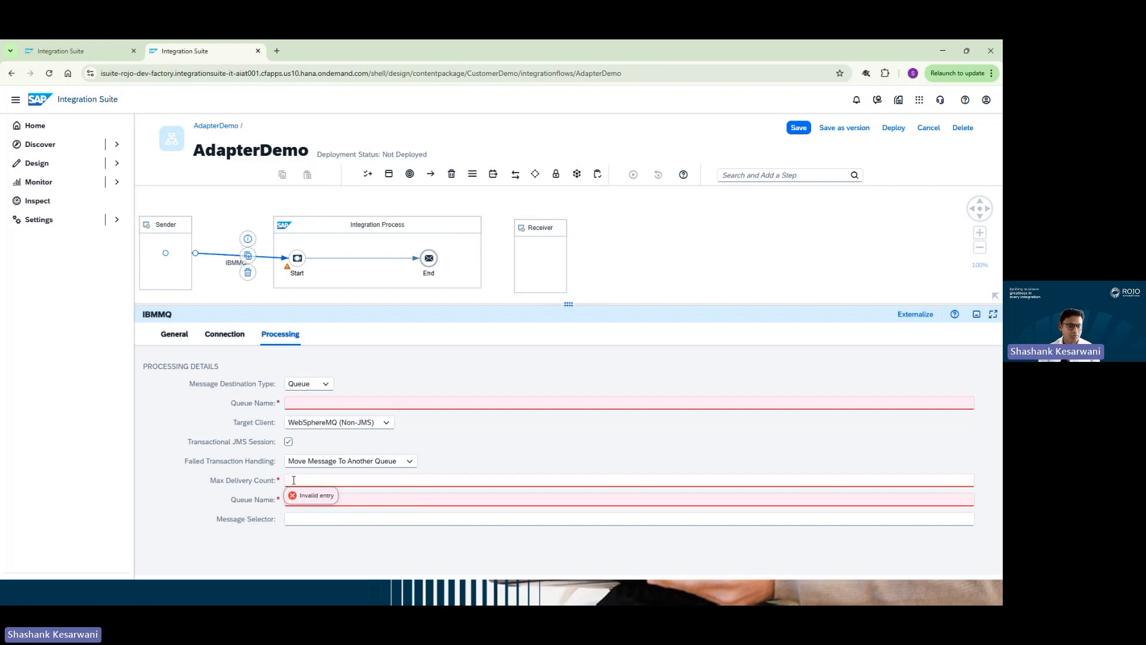
click(366, 499)
click(363, 462)
click(351, 477)
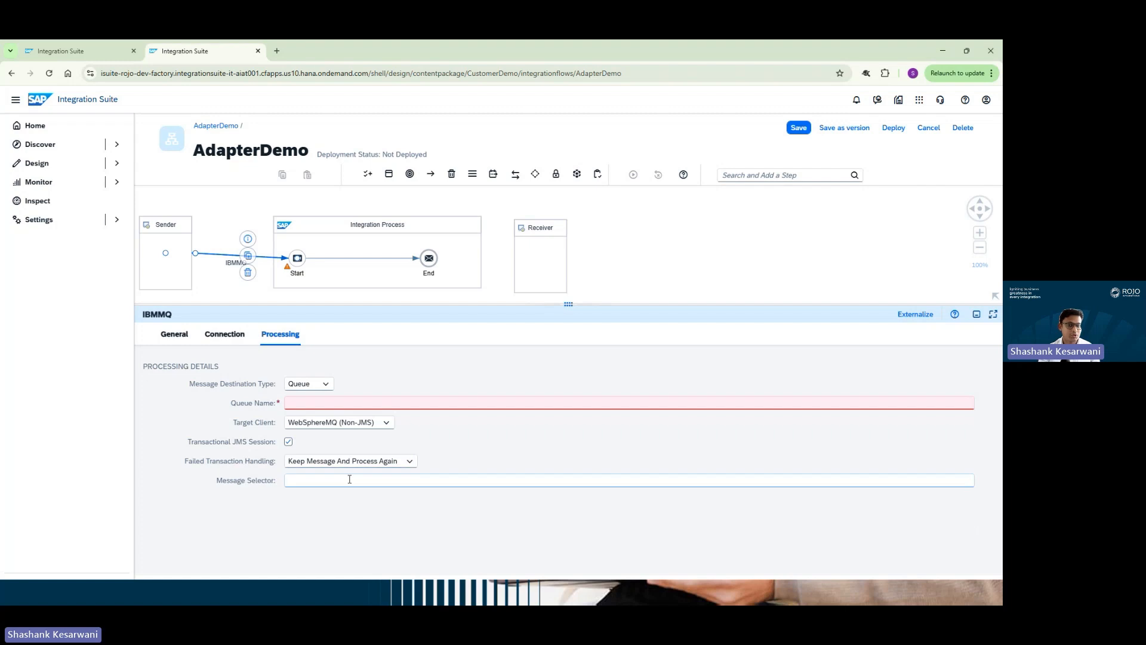
click(353, 464)
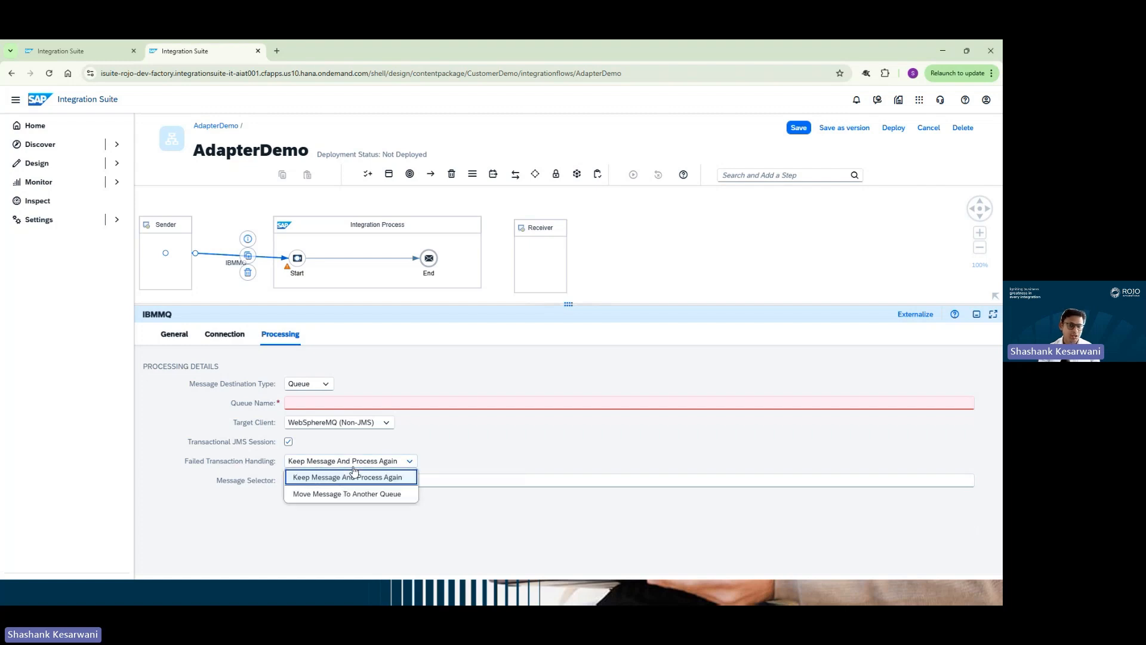
click(345, 495)
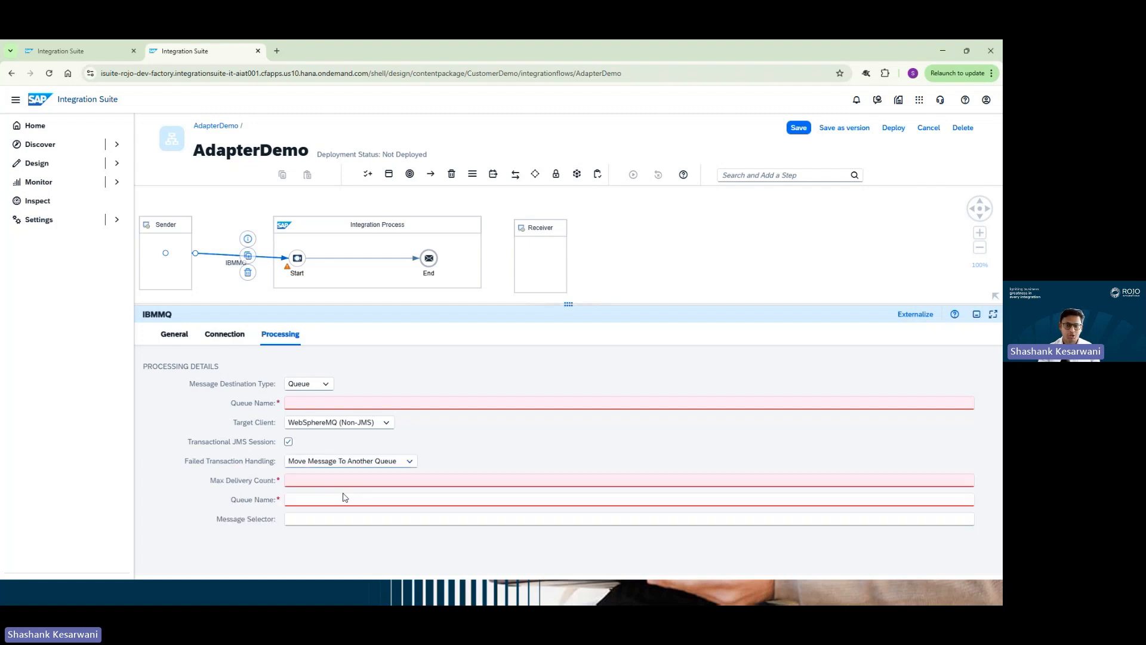
click(289, 441)
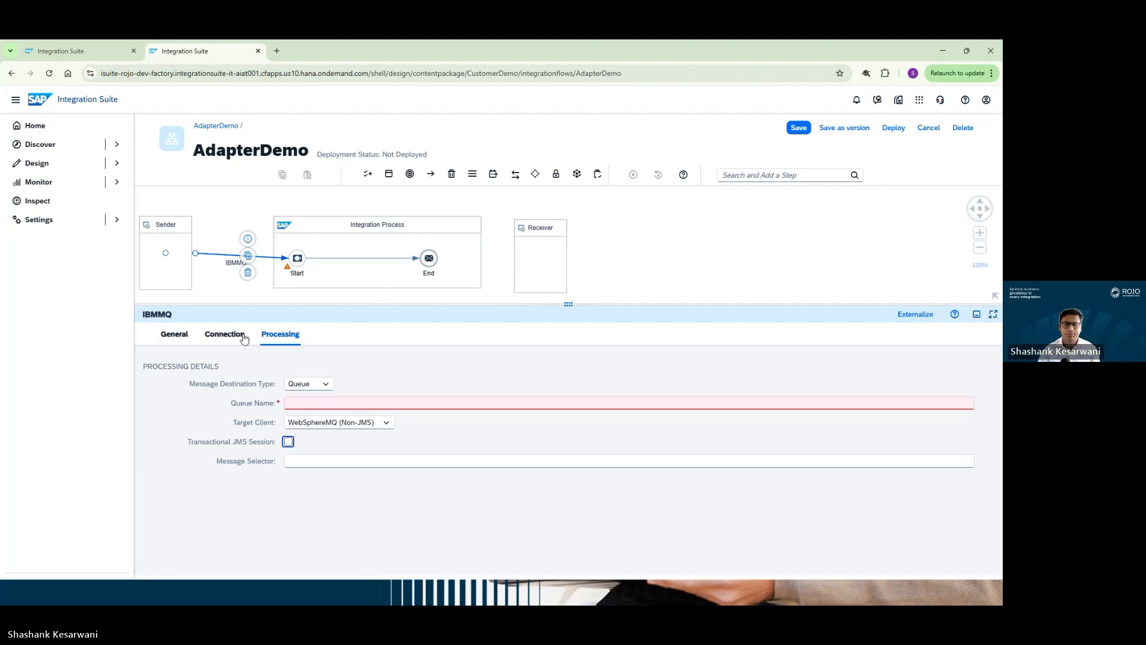
Review the channel's connection settings and the message protocol in its general details
click(225, 334)
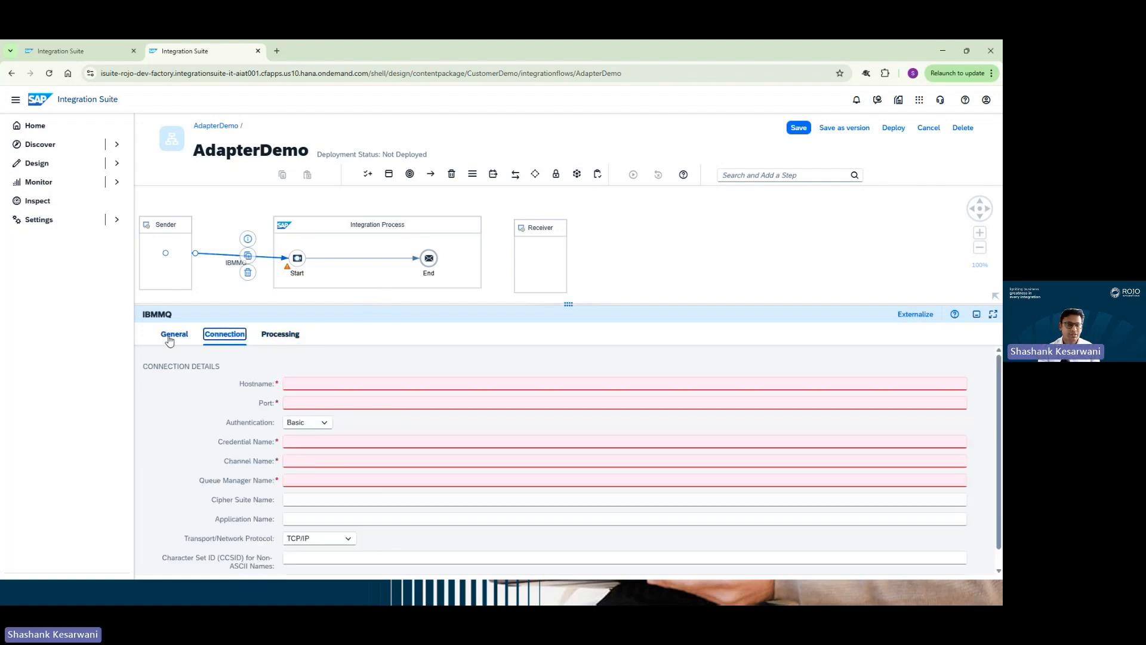
click(174, 334)
triple_click(649, 457)
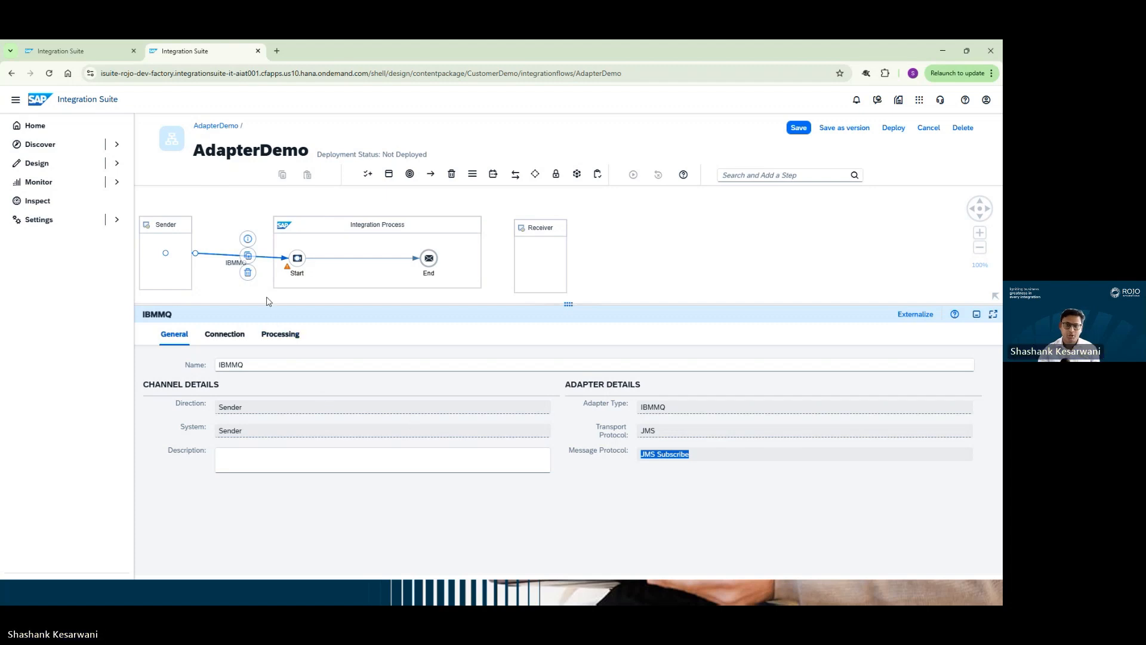
Delete the JMS Subscribe channel and connect Sender to Start with a new IBMMQ channel using JMS Poll
click(248, 273)
click(190, 261)
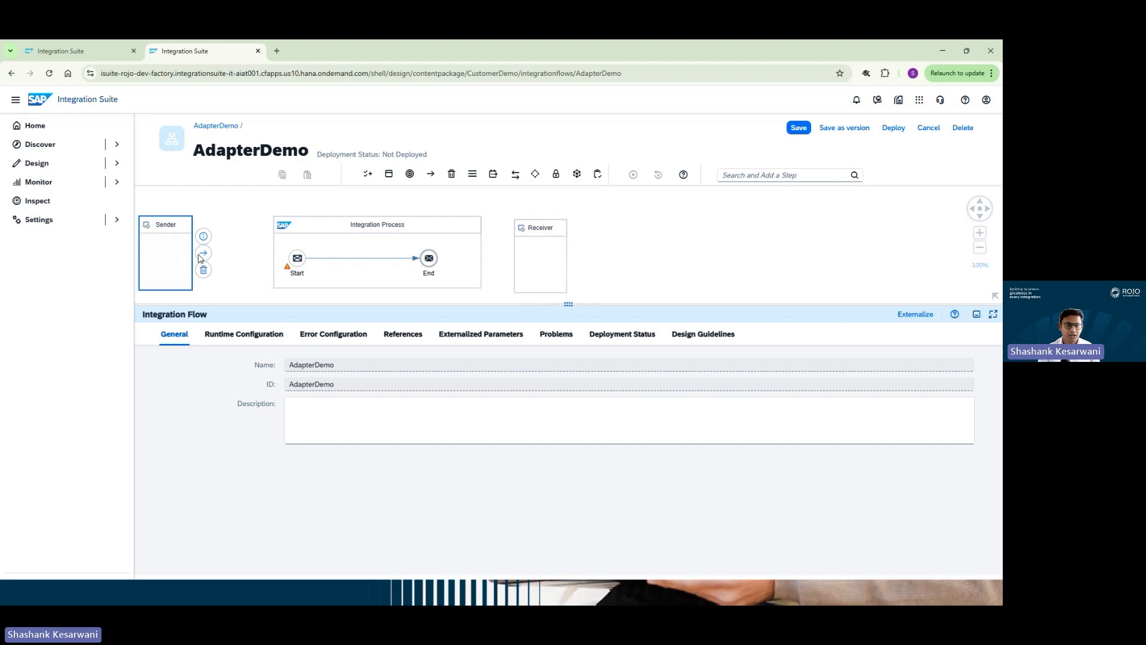
drag(204, 257, 297, 262)
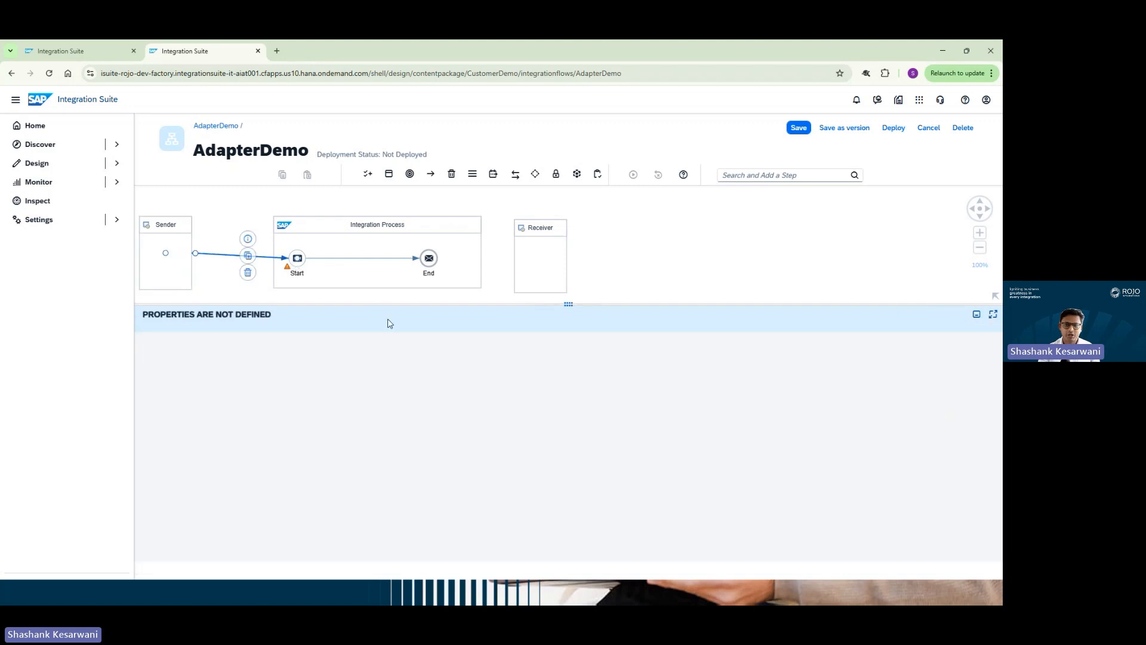
scroll(468, 362, down, 5)
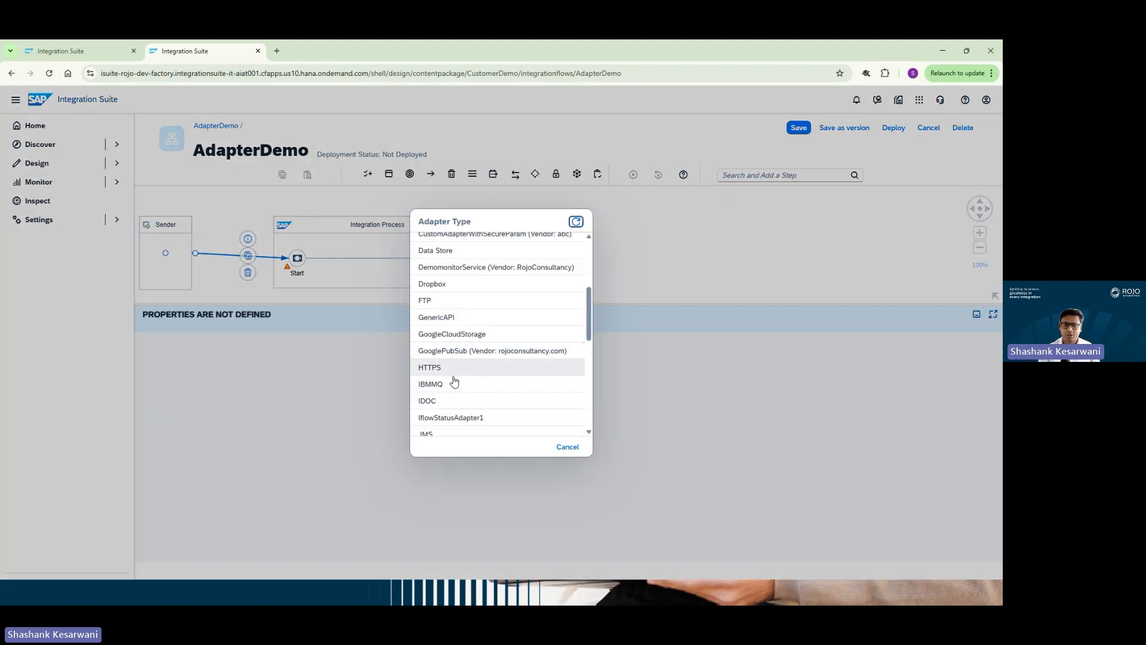
click(455, 400)
click(433, 240)
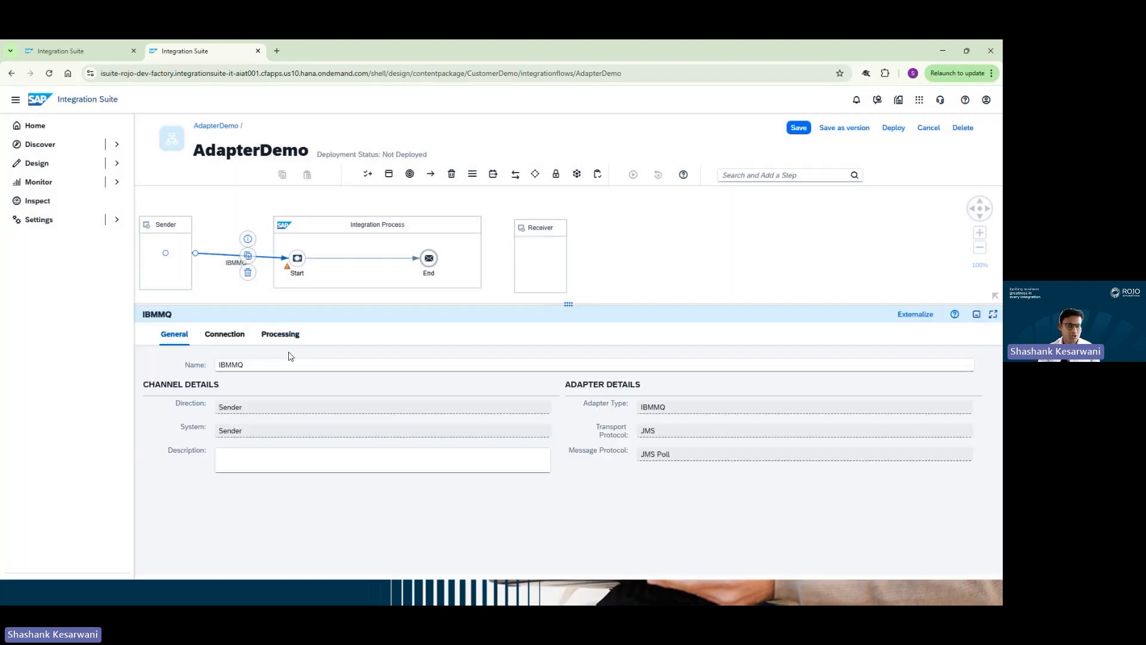
Review the JMS Poll channel's connection details, including the Polling Interval and Message Receive Wait Time fields
click(225, 335)
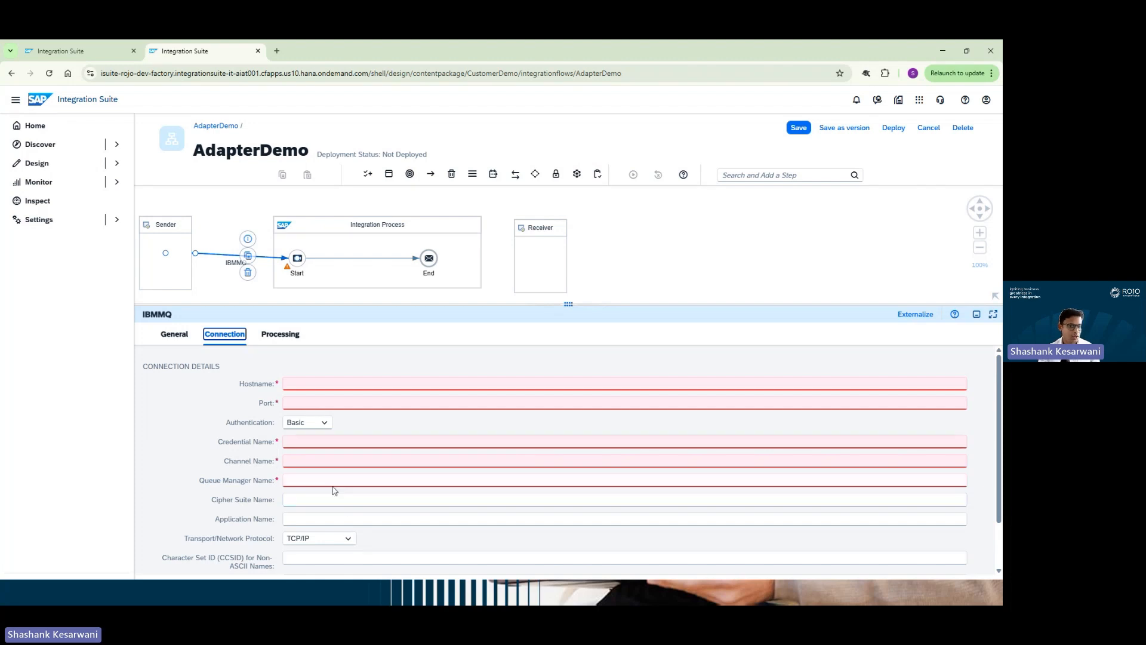
scroll(368, 498, down, 2)
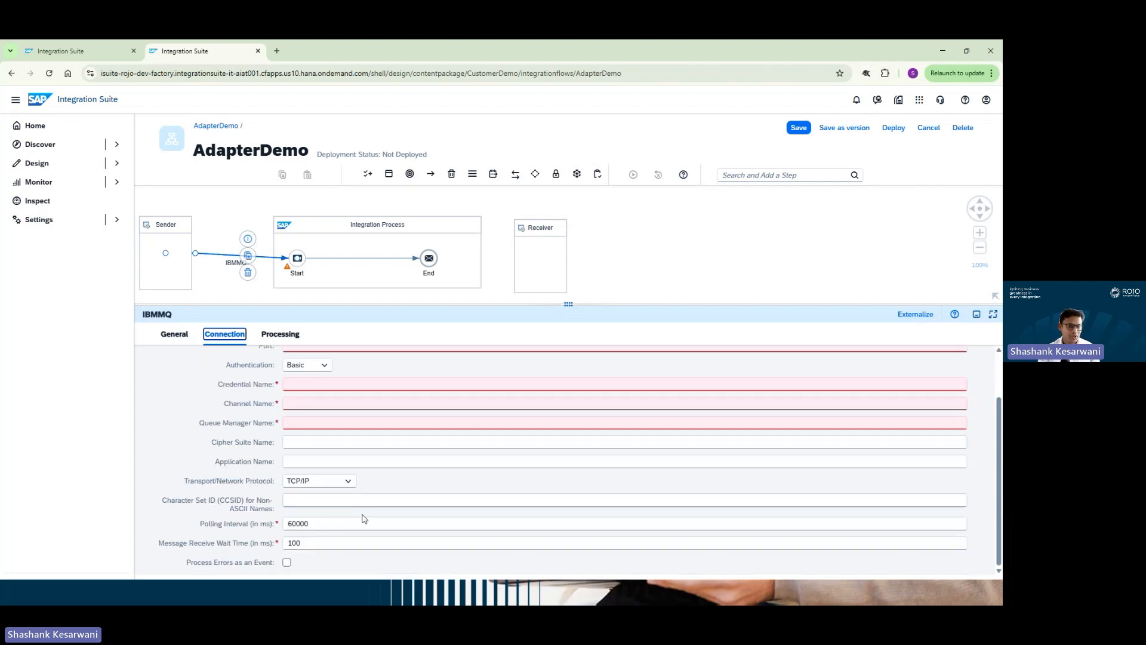
drag(204, 524, 263, 527)
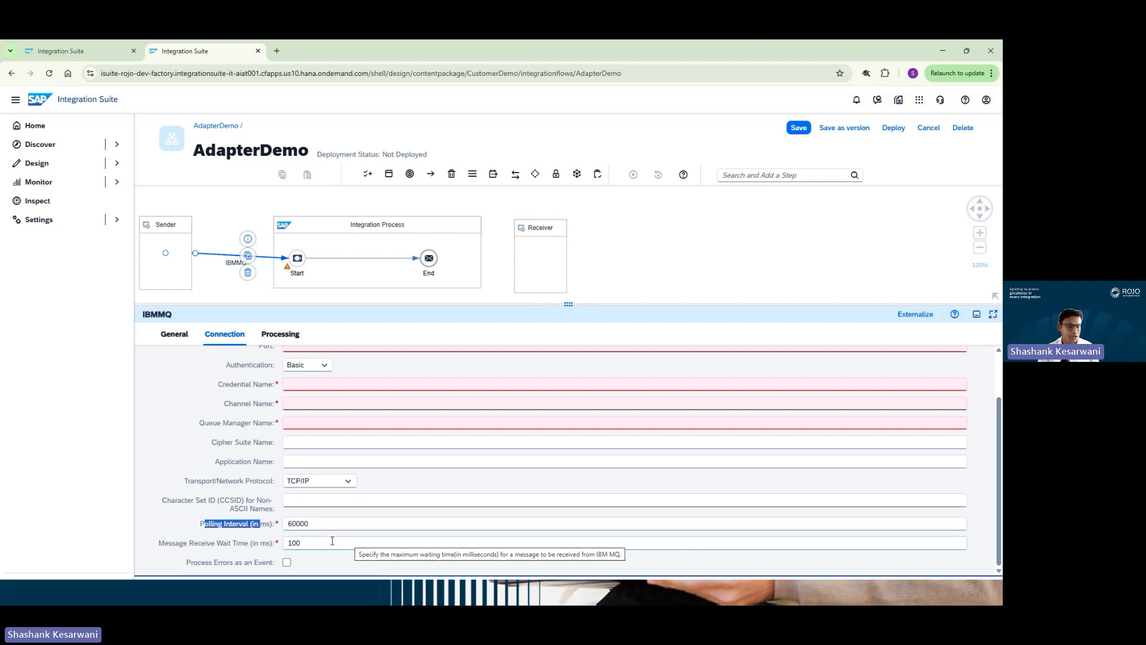
In the JMS Poll channel's processing details, switch Message Destination Type to Topic and back to Queue to compare their fields
click(280, 336)
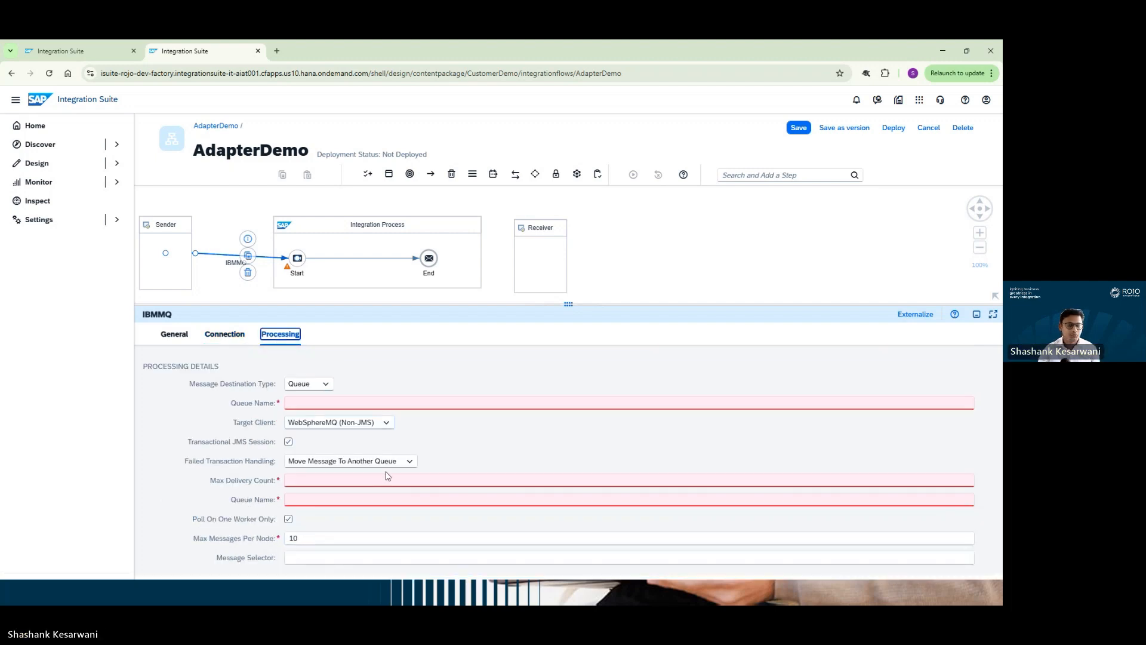
click(327, 384)
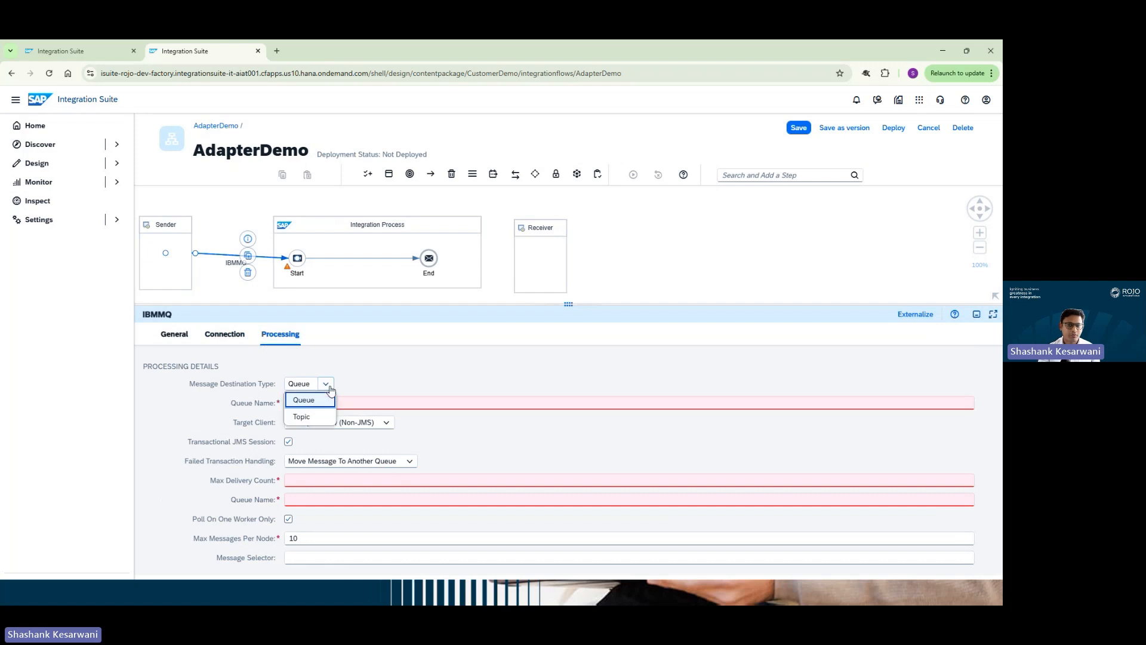
click(307, 416)
click(324, 384)
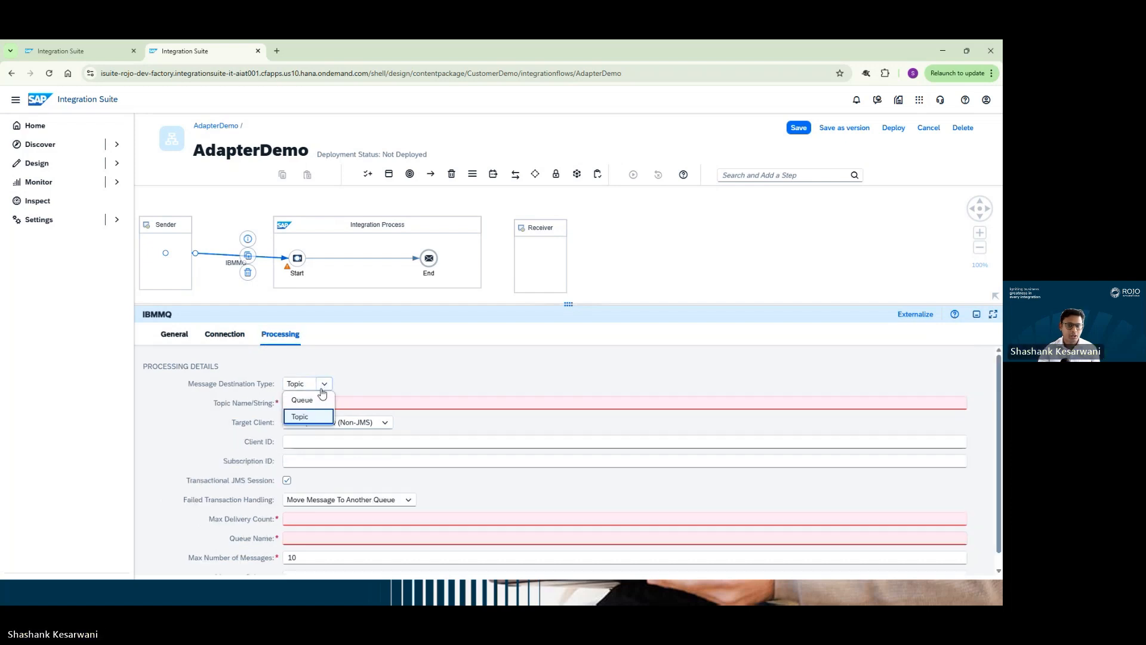
click(326, 405)
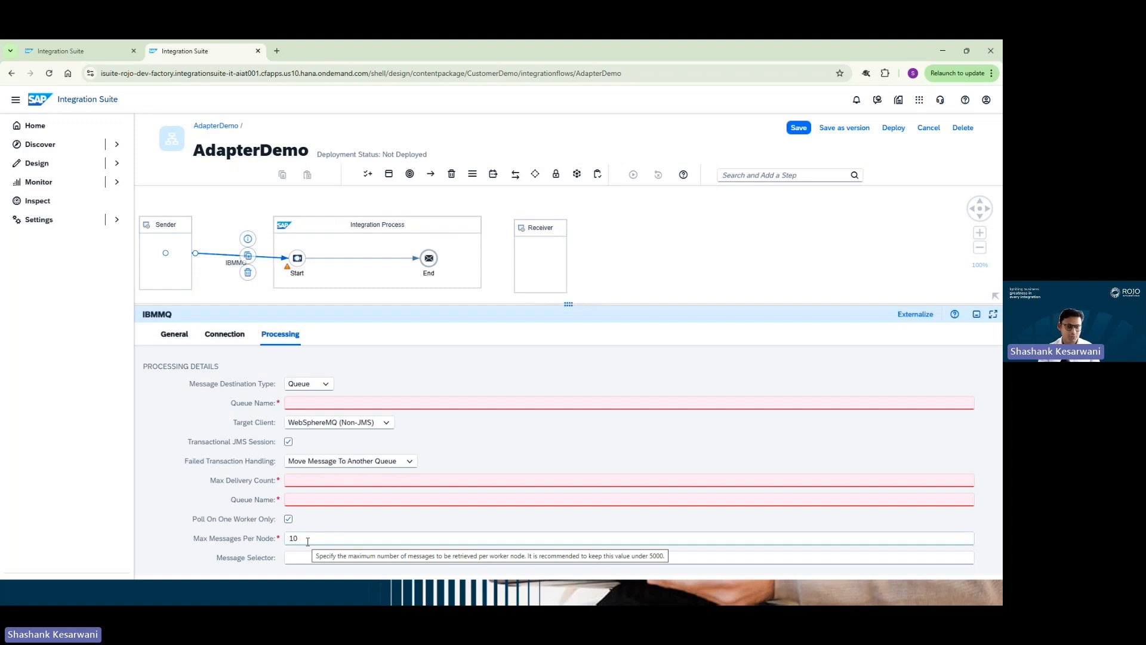
Disable Poll On One Worker Only and set the sender channel's Message Destination Type to Topic
click(289, 519)
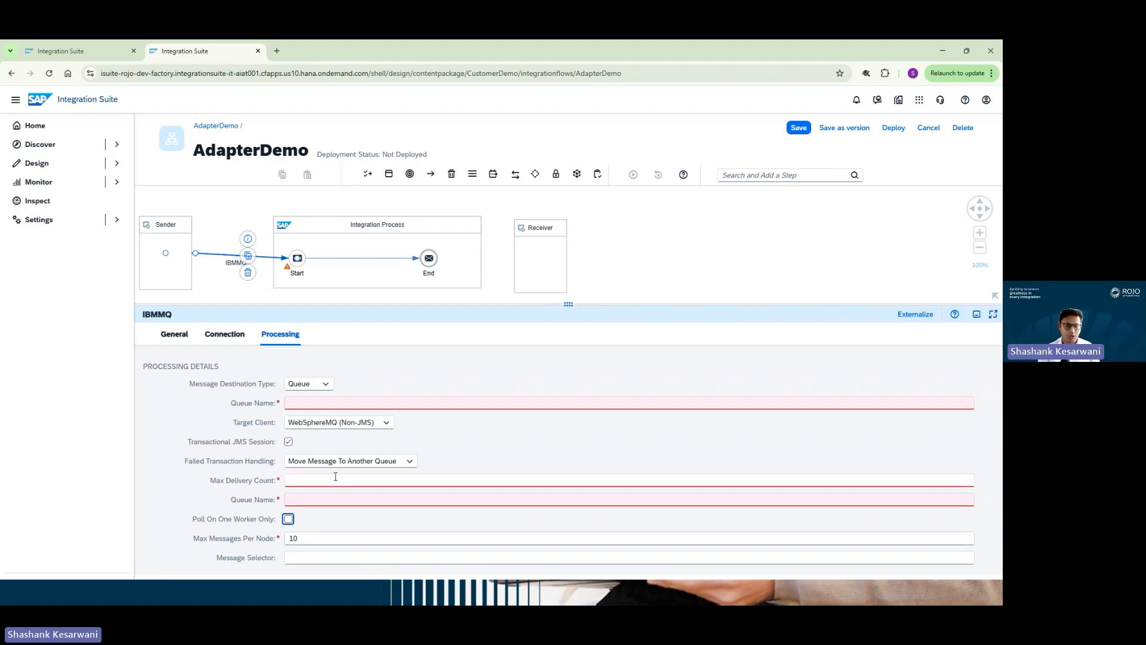
click(325, 384)
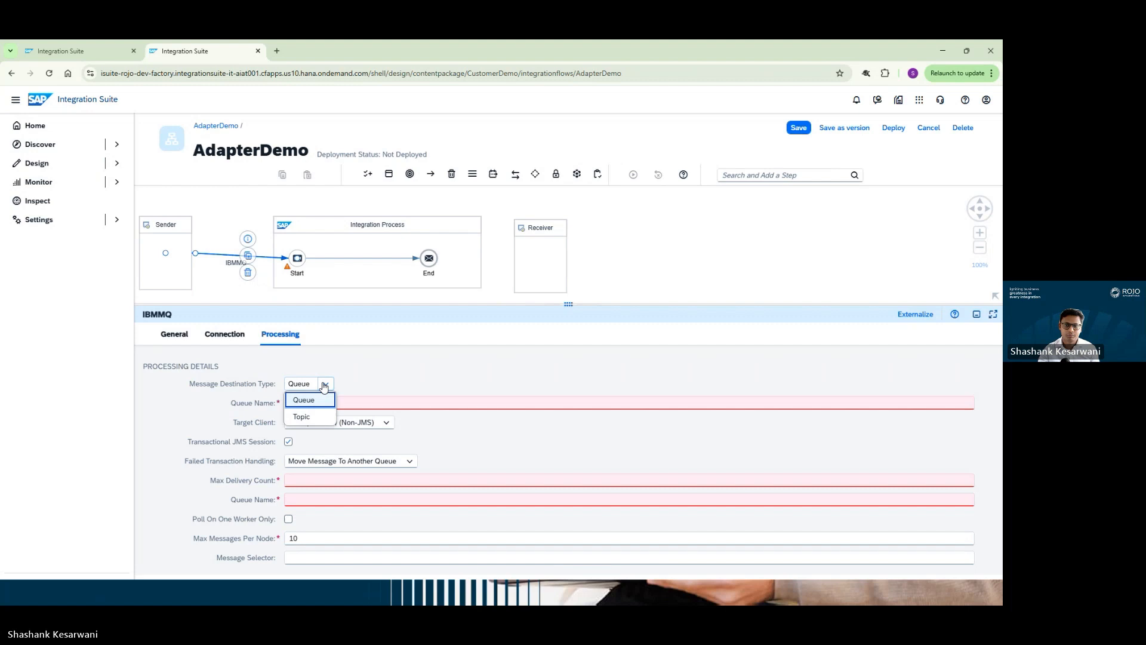
click(302, 416)
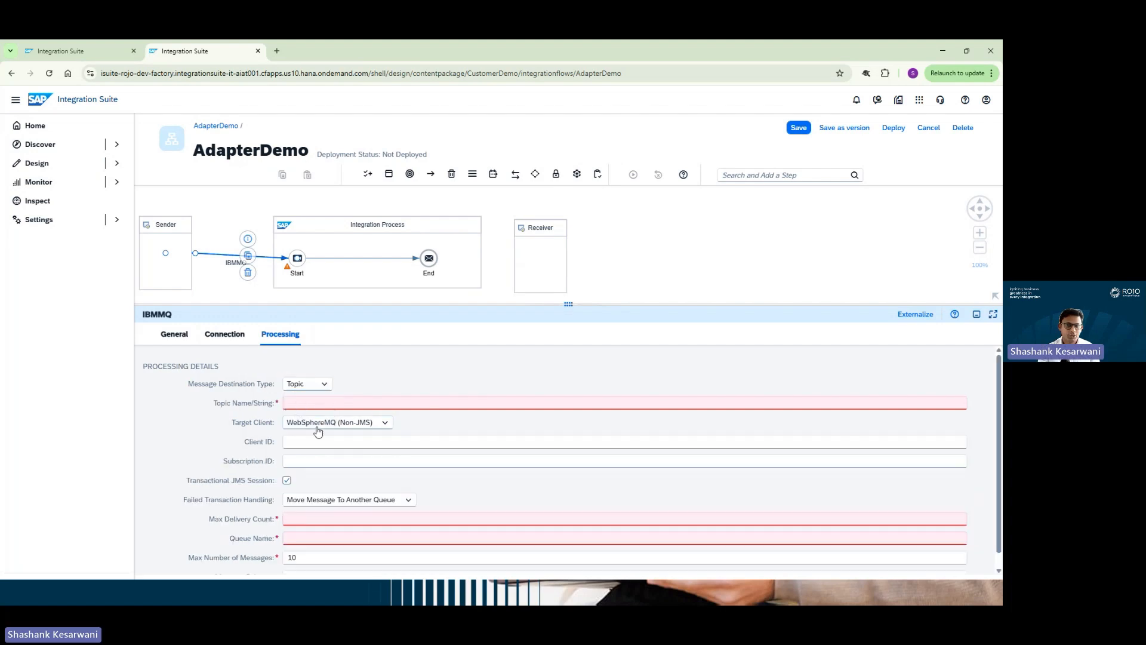
click(293, 406)
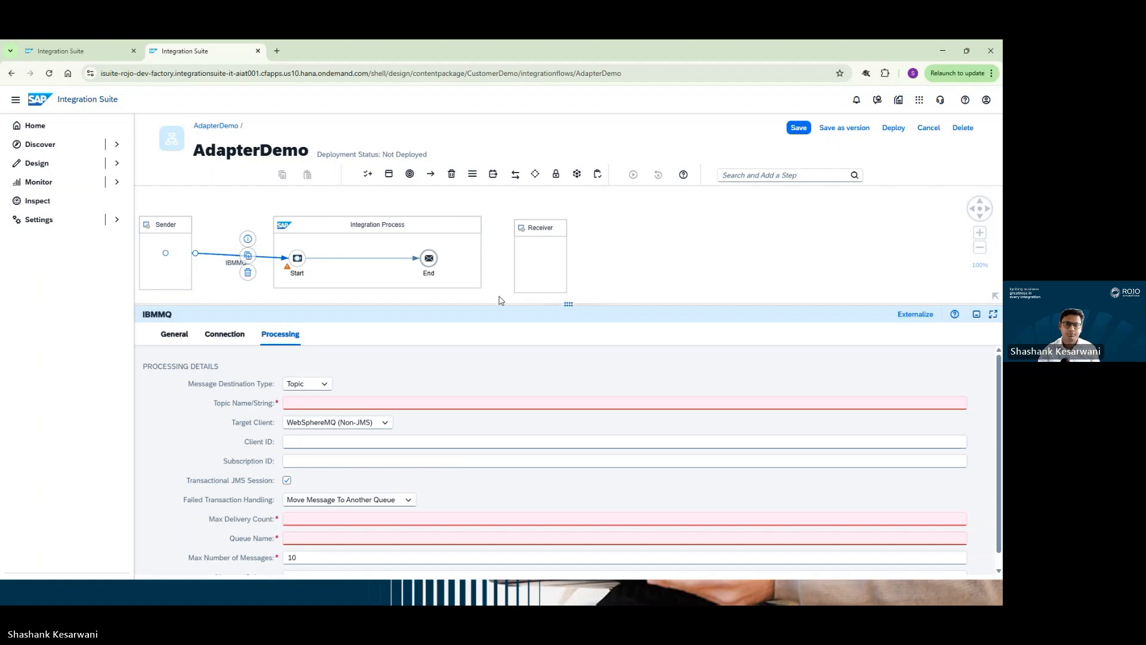
Connect End to Receiver with an IBMMQ channel using the JMS transport protocol
drag(521, 312, 524, 344)
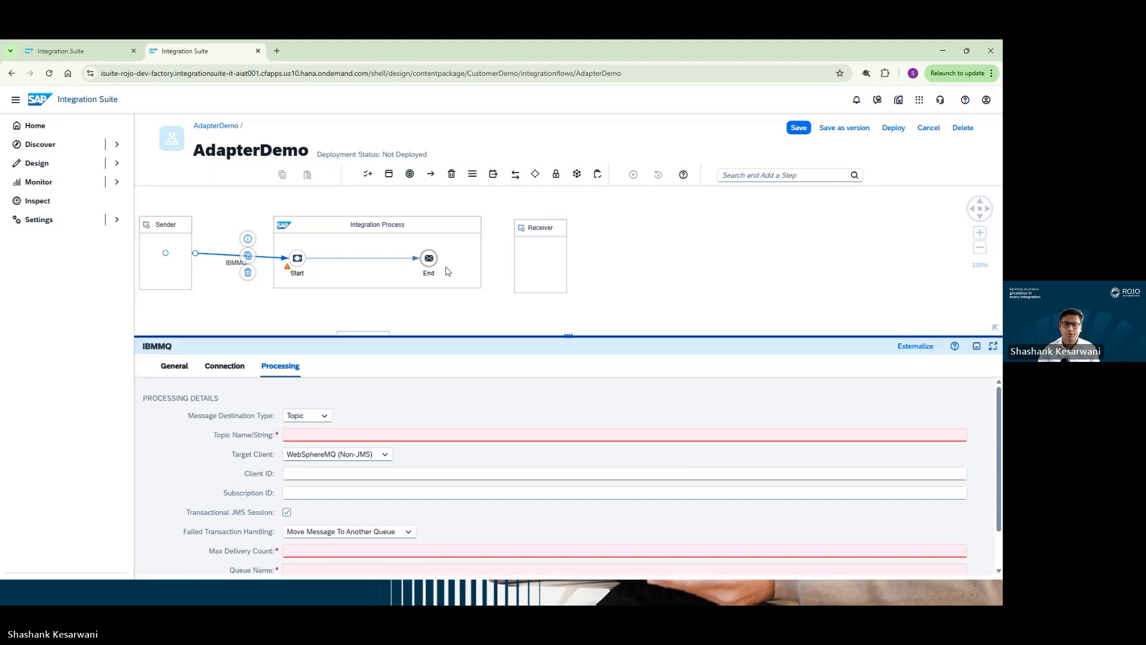
click(442, 261)
drag(449, 241, 524, 263)
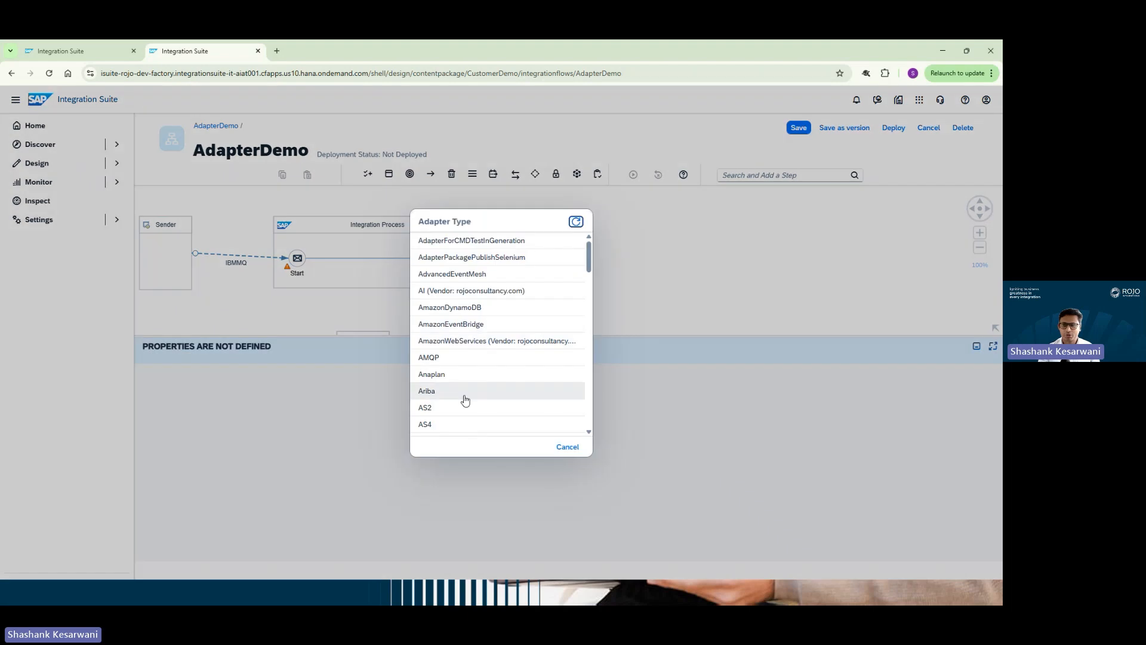
scroll(465, 400, down, 7)
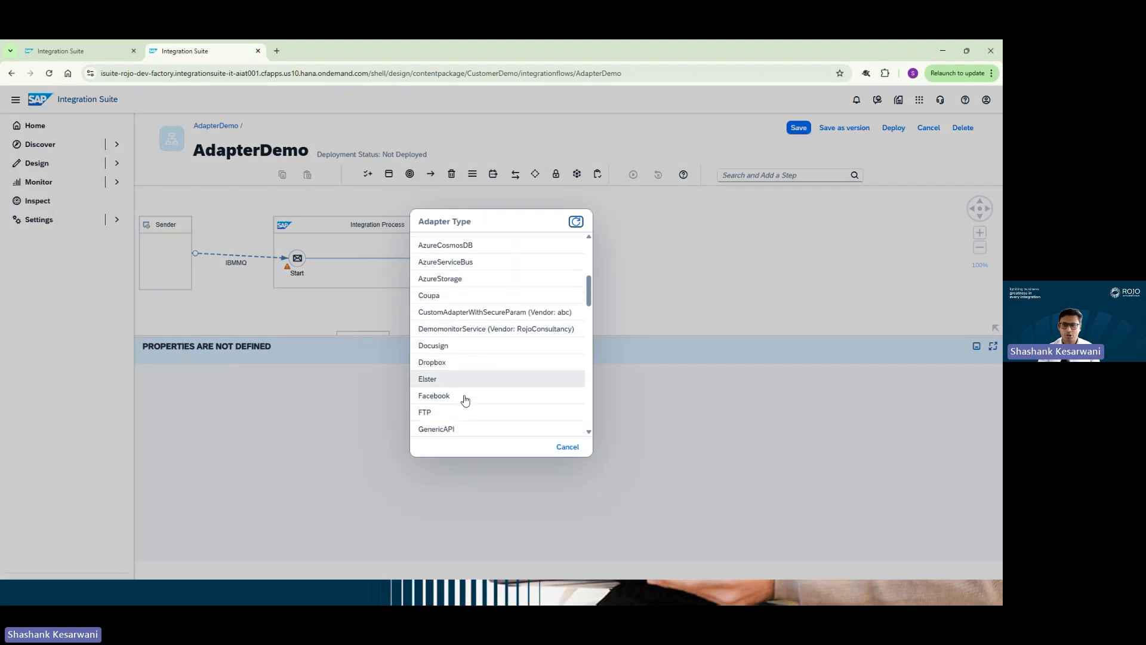
click(466, 394)
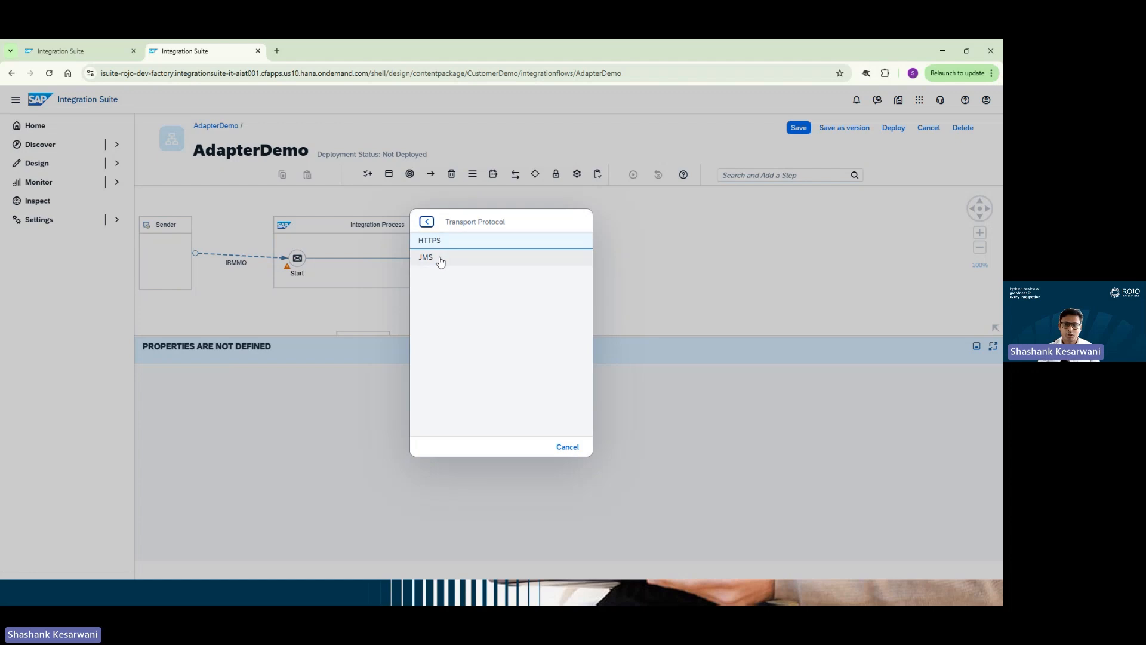
click(440, 261)
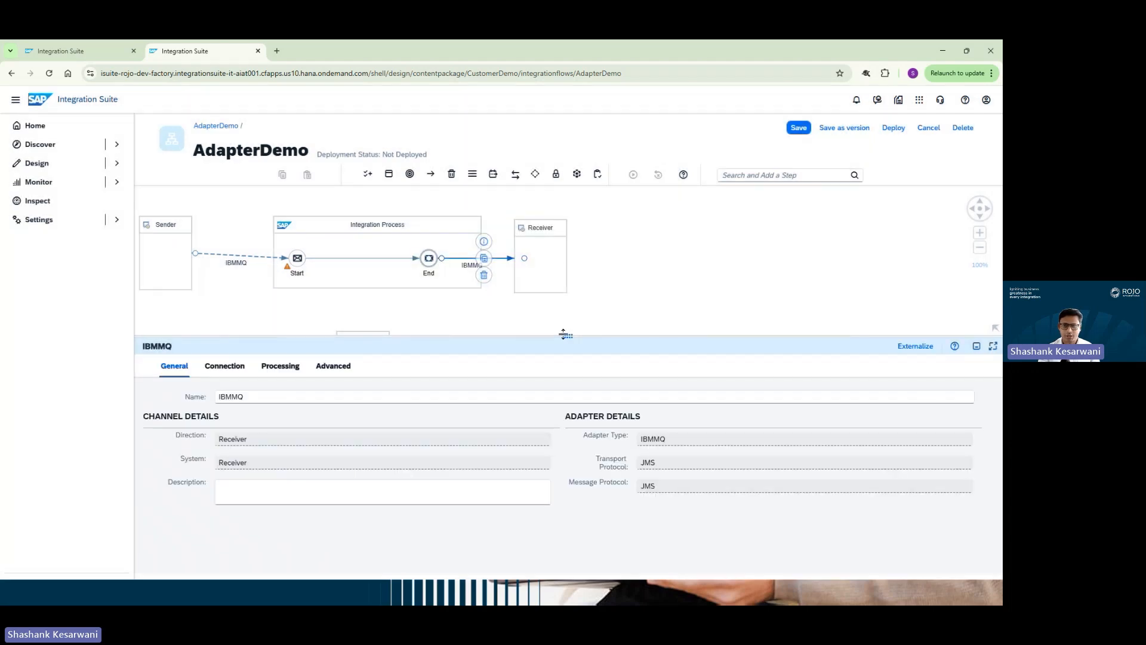
Review the receiver channel's connection details and its processing options for Message Destination Type, Target Client and Transactional JMS Session
drag(563, 335, 568, 265)
click(225, 293)
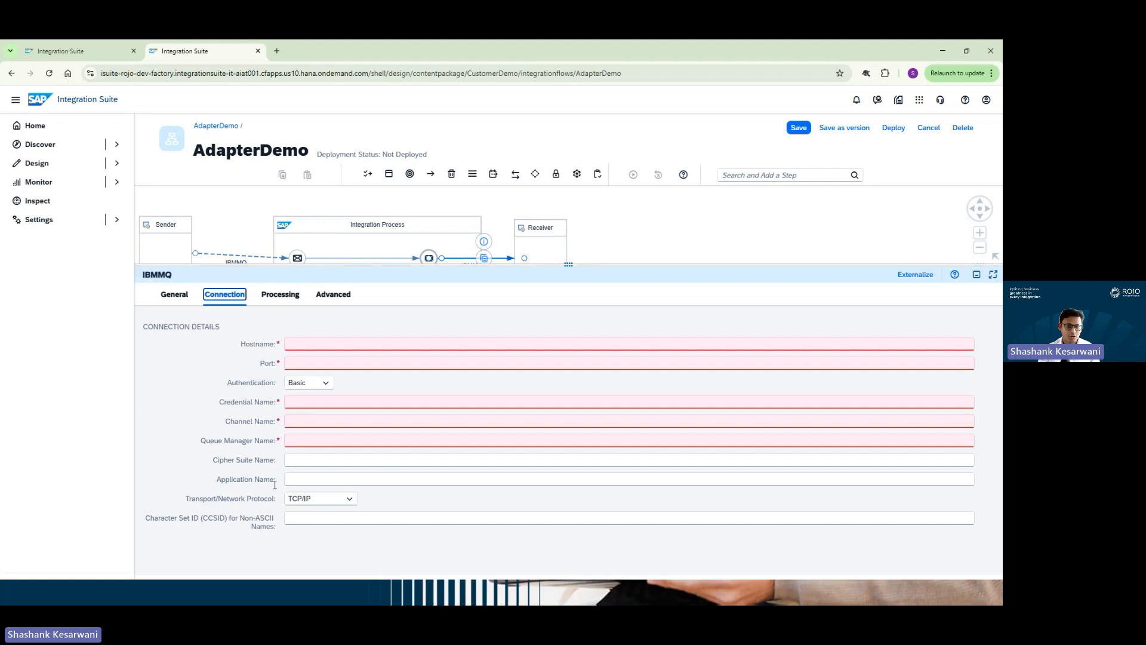
click(276, 295)
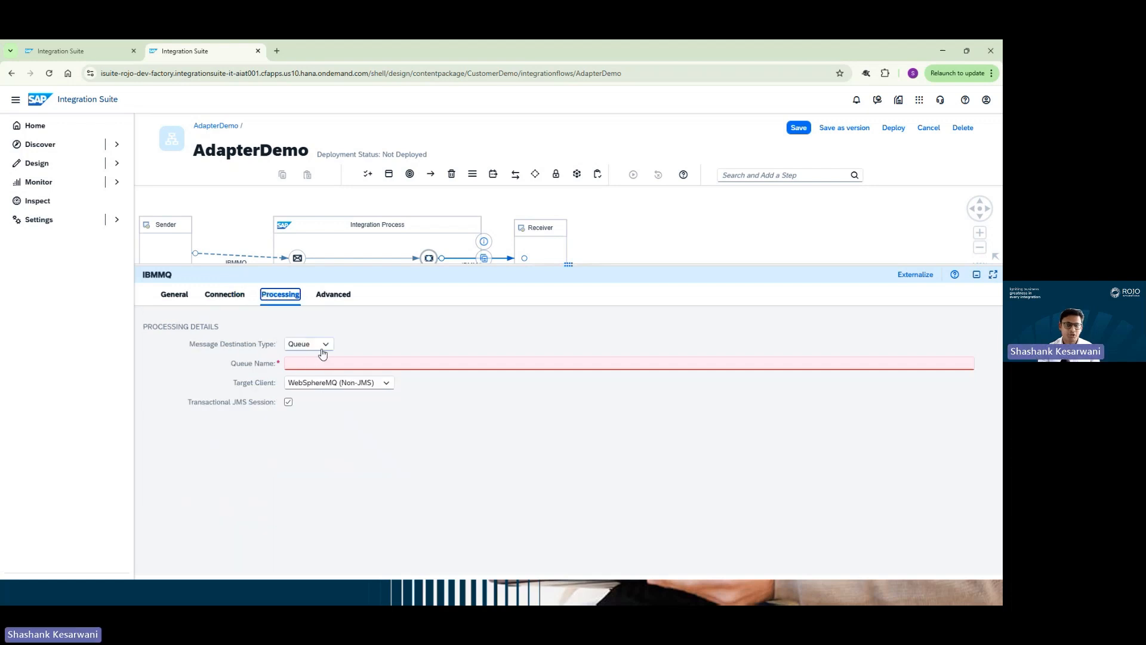
click(323, 349)
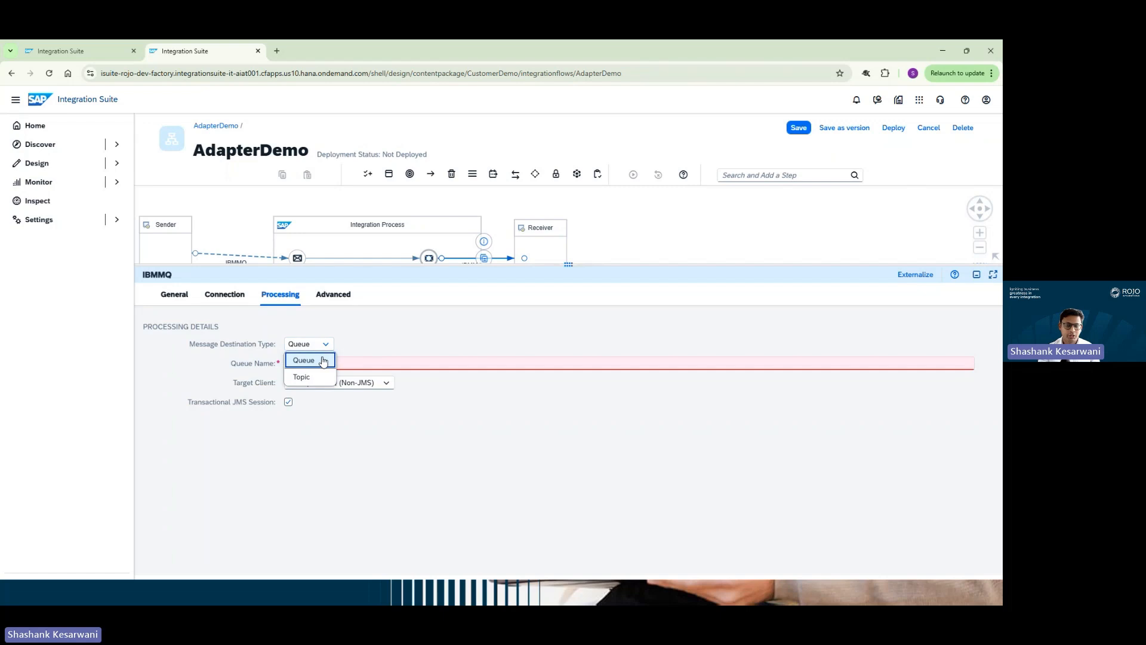
click(316, 360)
click(304, 362)
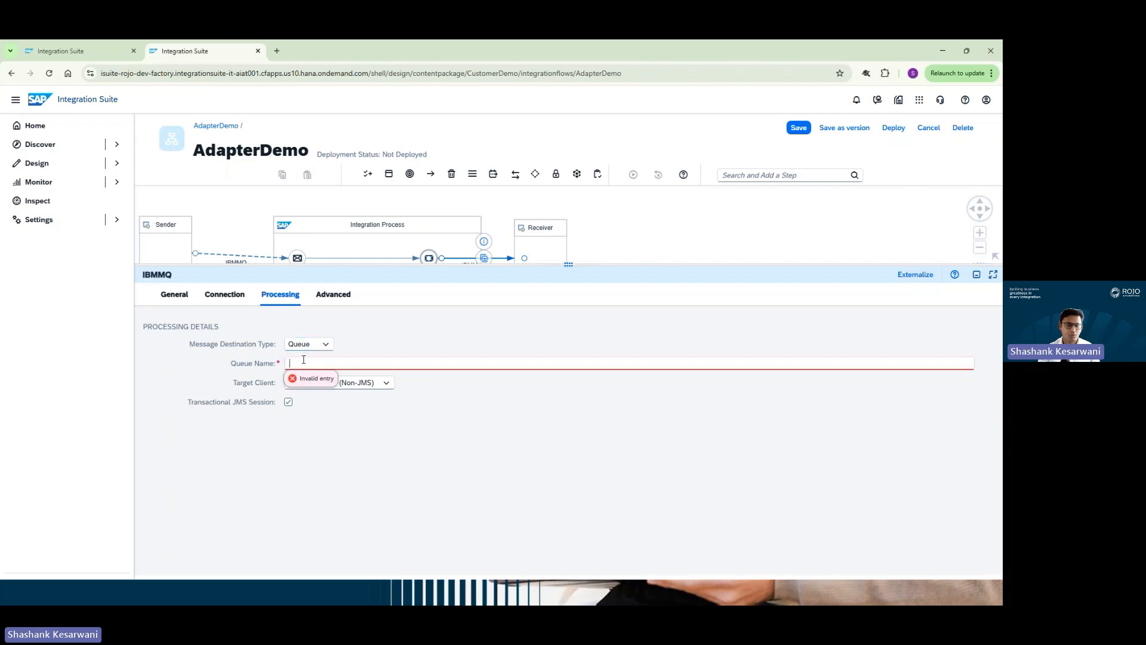
click(386, 383)
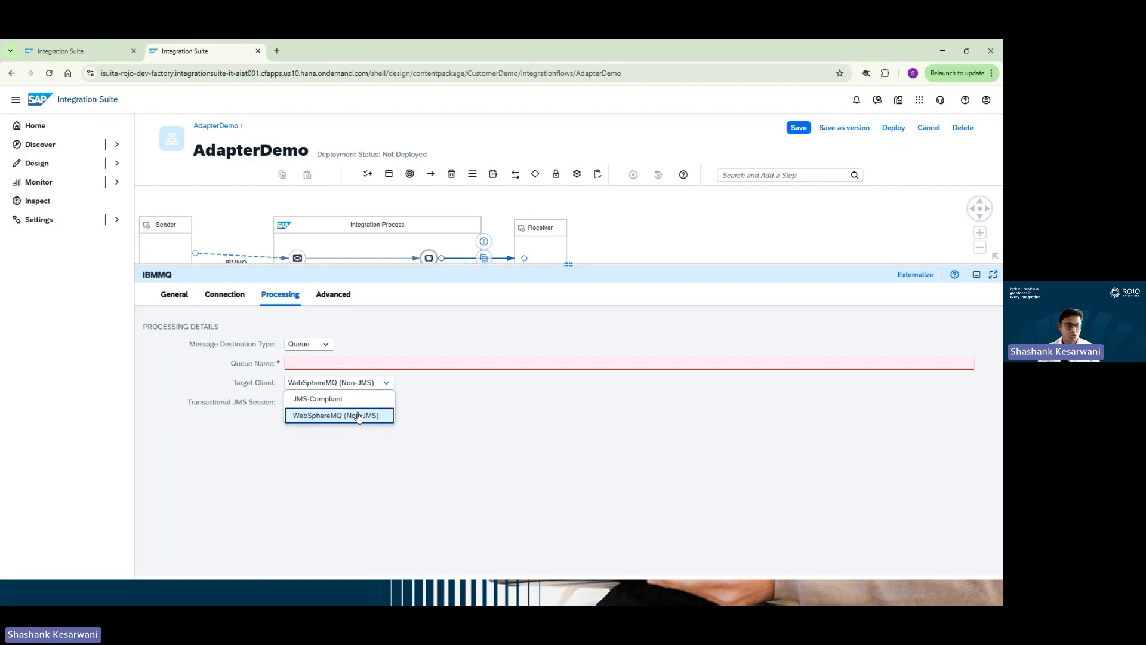
click(329, 446)
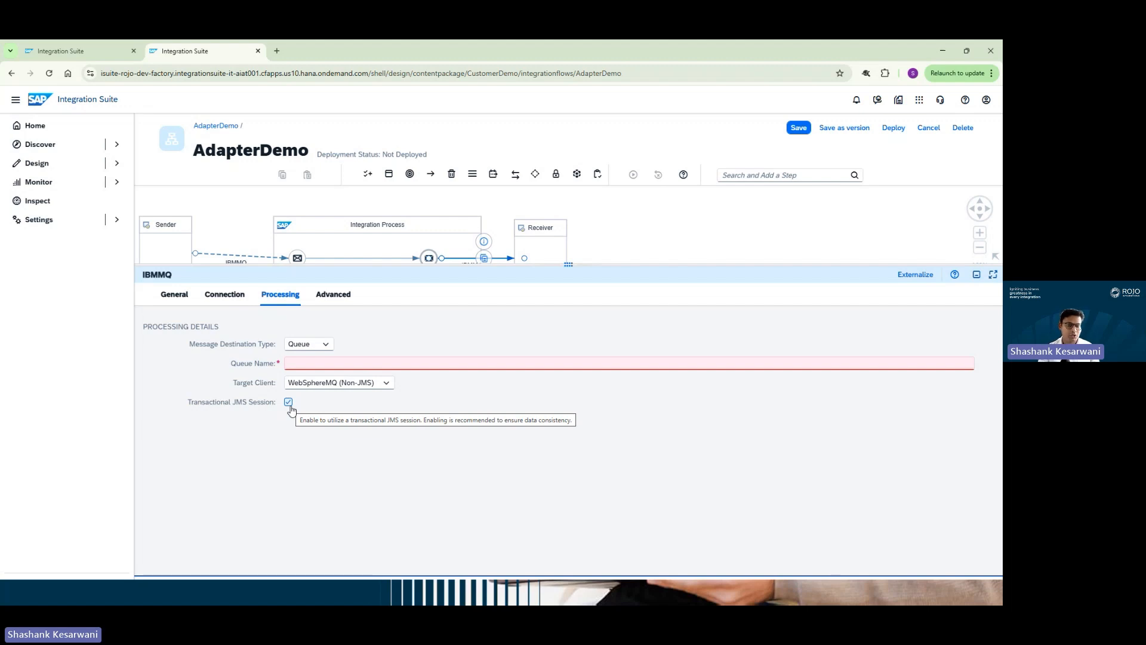
Examine the receiver channel's advanced JMS message details, including the Message Type options, Correlation ID and Delivery Mode options
click(335, 302)
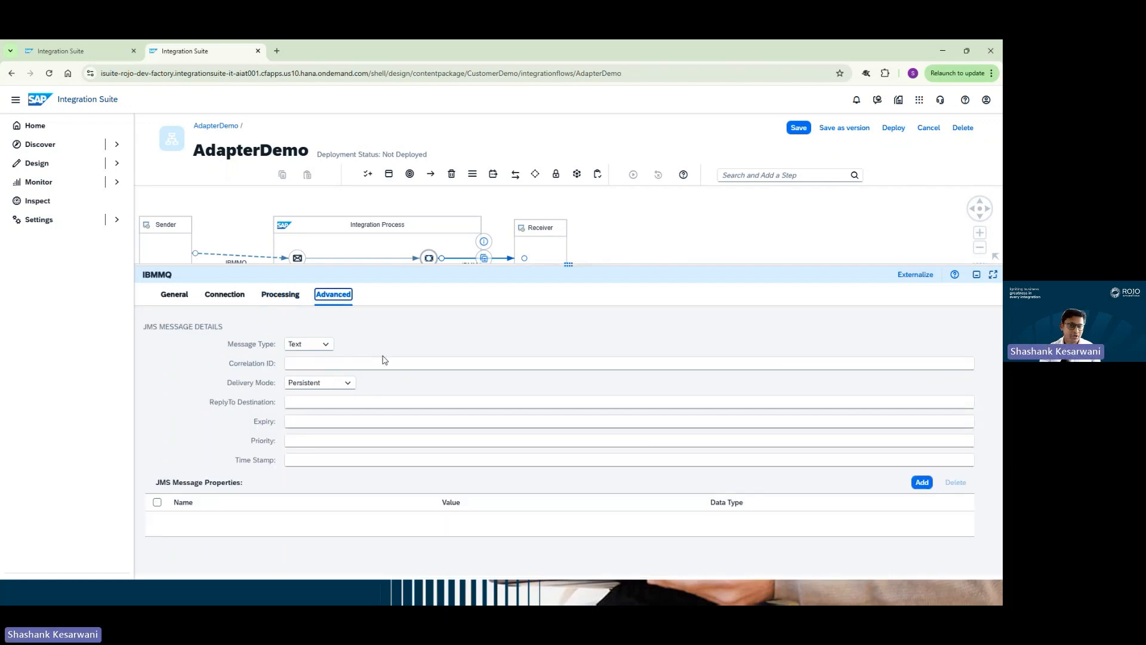
click(330, 346)
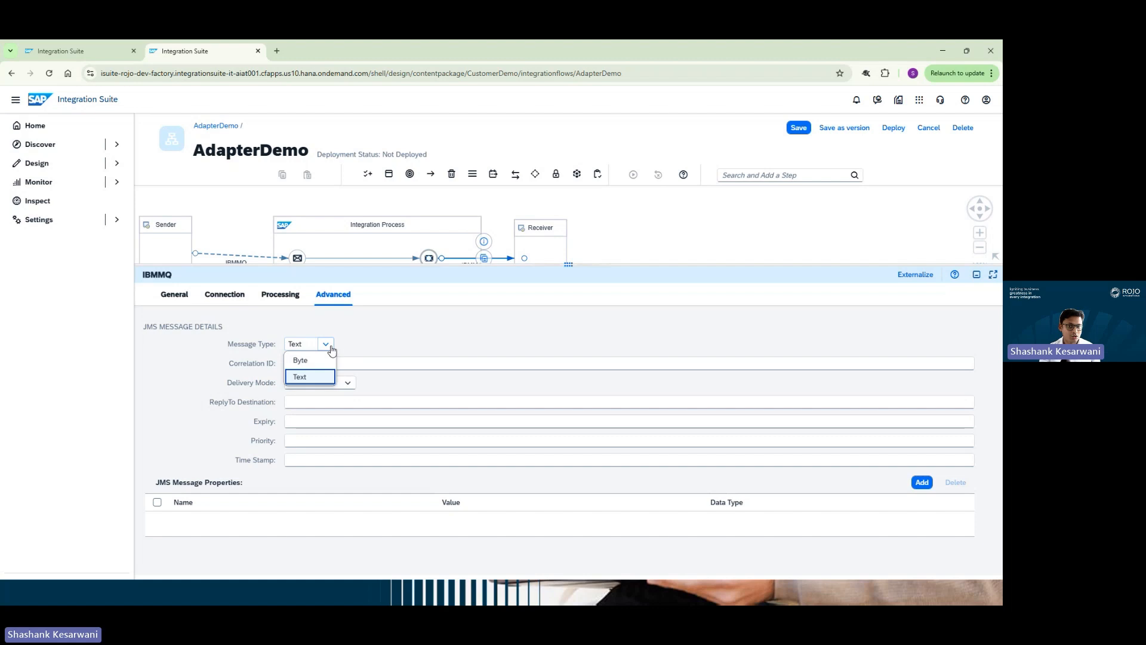
click(366, 338)
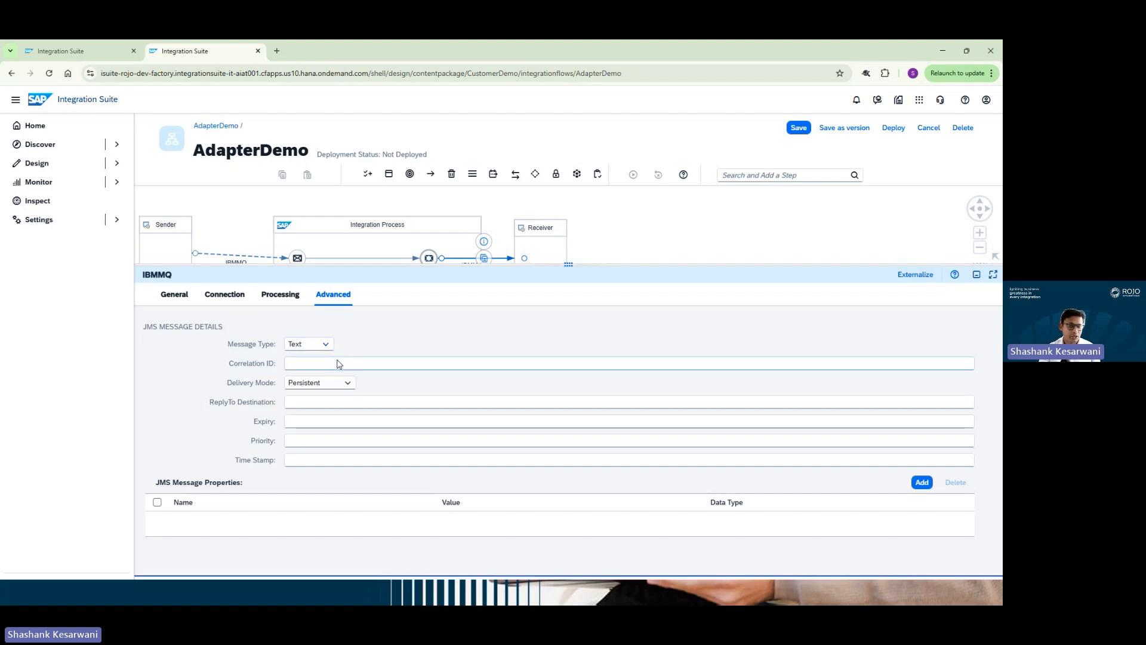
mouse_move(333, 363)
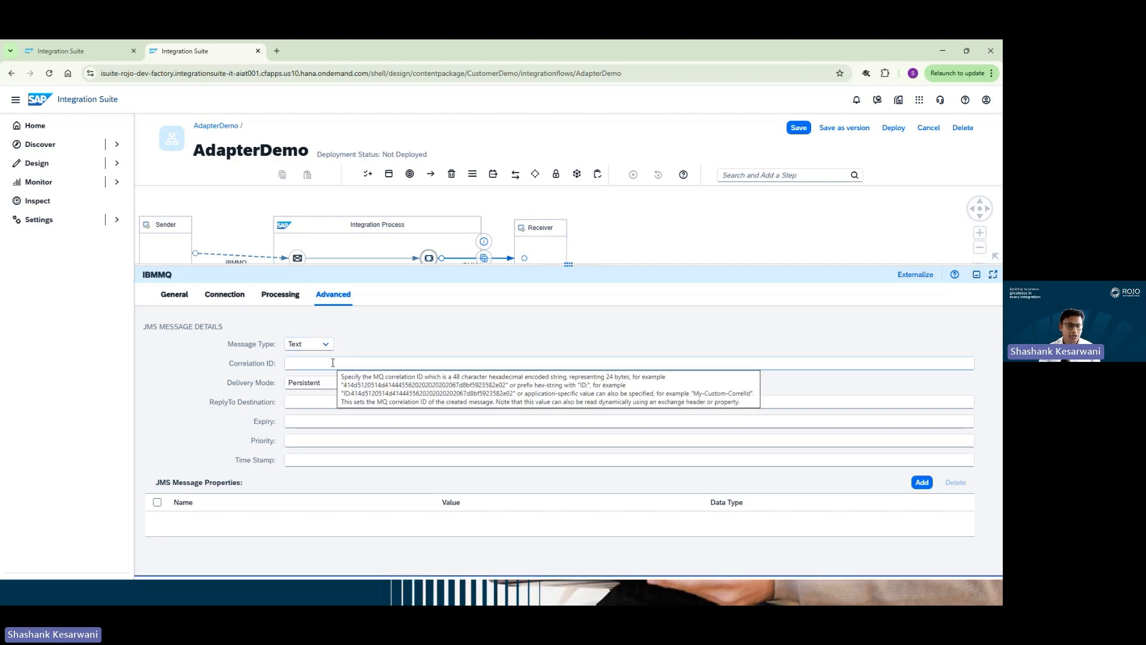
click(325, 386)
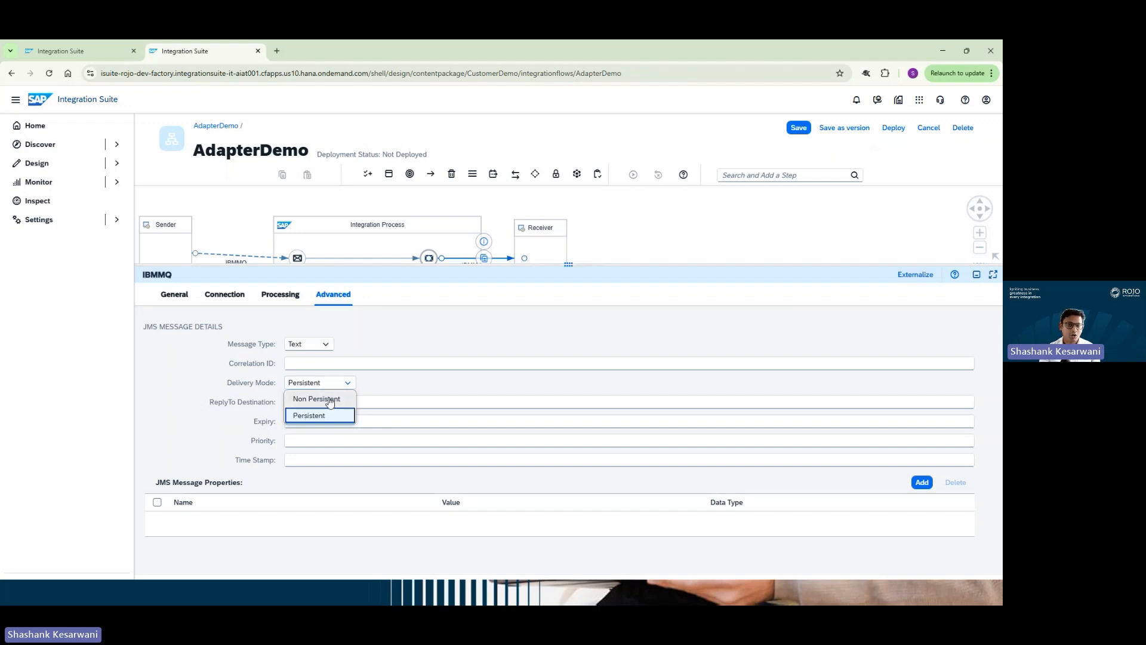
click(233, 428)
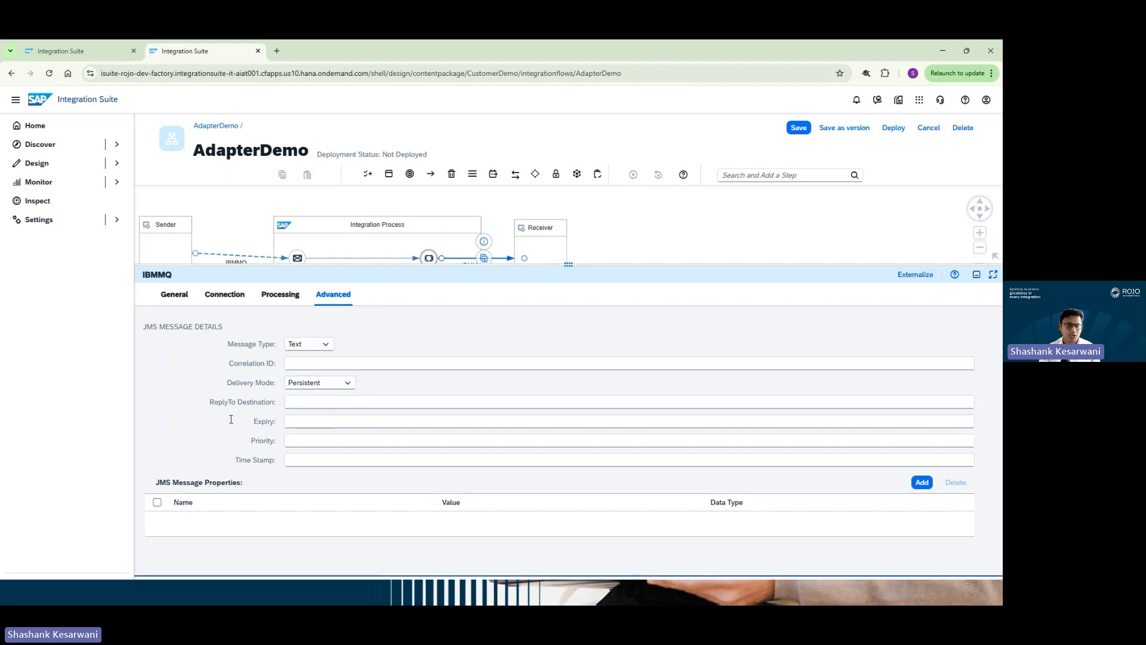
Add an empty property row with data type String to the receiver channel's JMS Message Properties
mouse_move(306, 402)
mouse_move(299, 423)
click(922, 482)
click(232, 523)
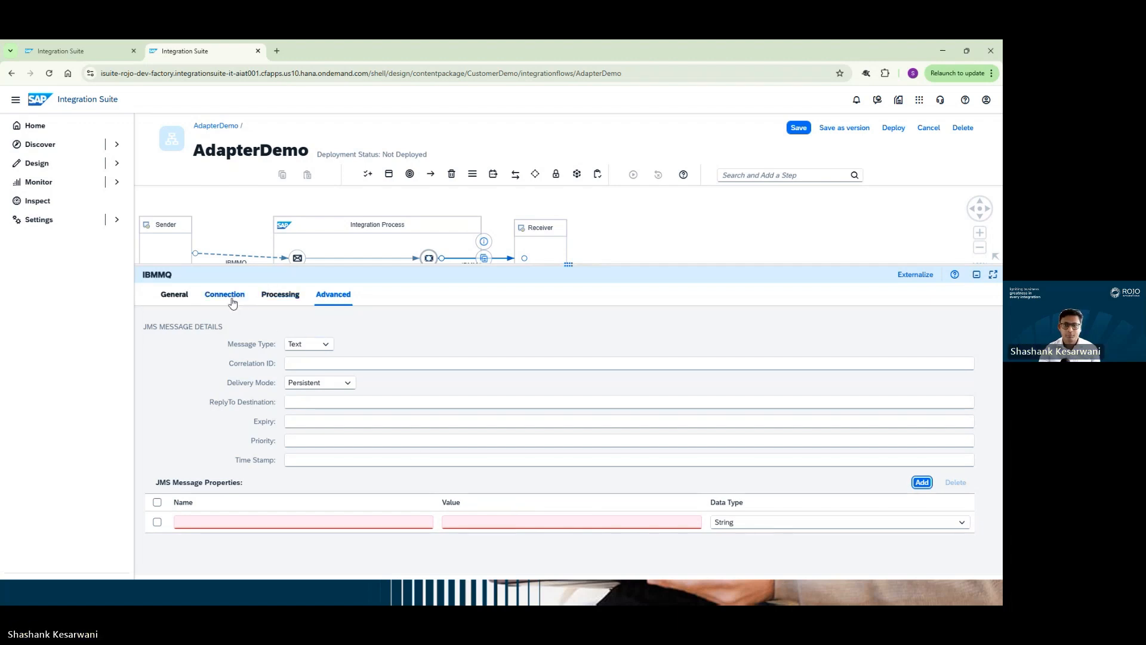
Delete the JMS Poll channel between Sender and Start
drag(573, 264, 573, 381)
click(230, 261)
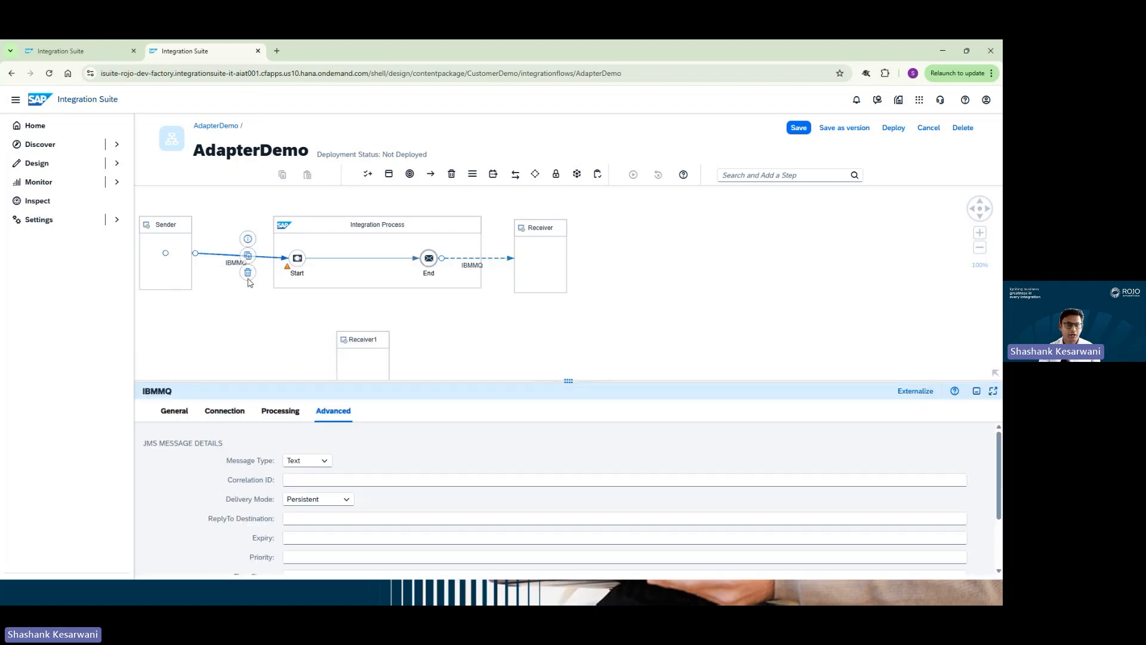
key(Delete)
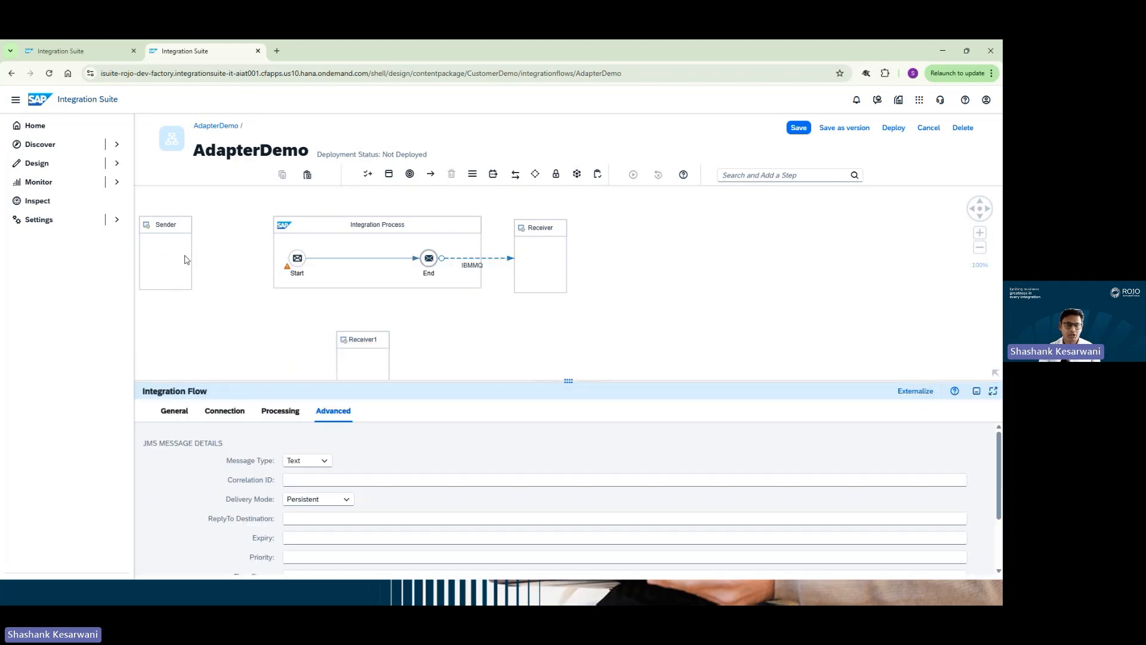
Connect Sender to Start with an IBMMQ channel using the REST message protocol
drag(282, 262, 298, 260)
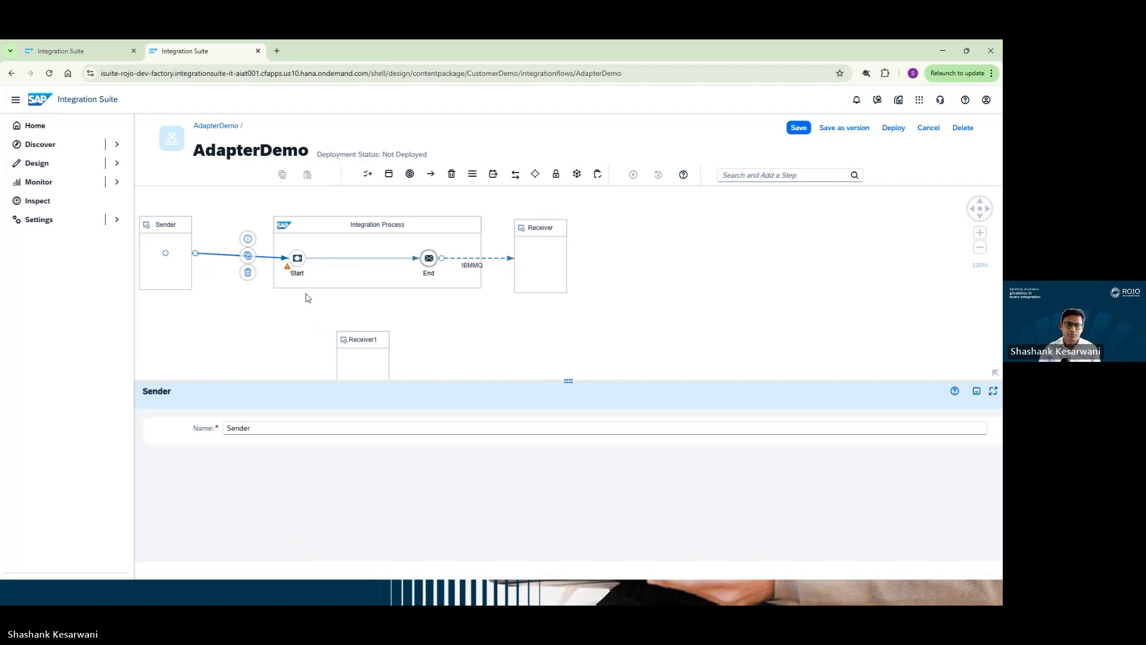
scroll(456, 359, down, 10)
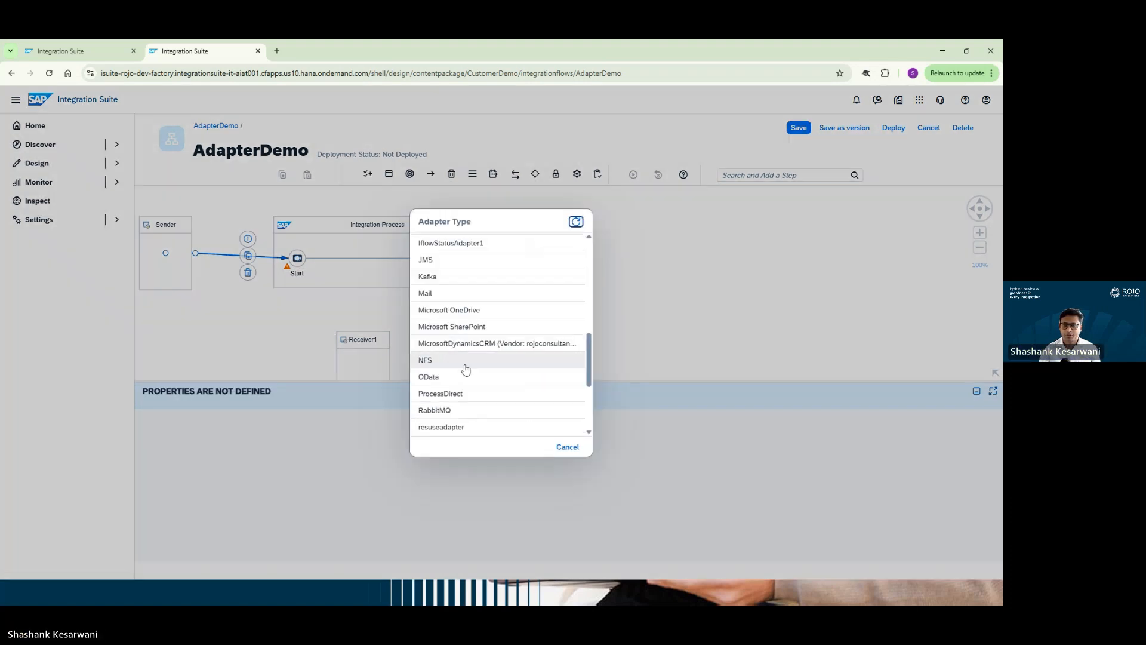
scroll(460, 382, up, 10)
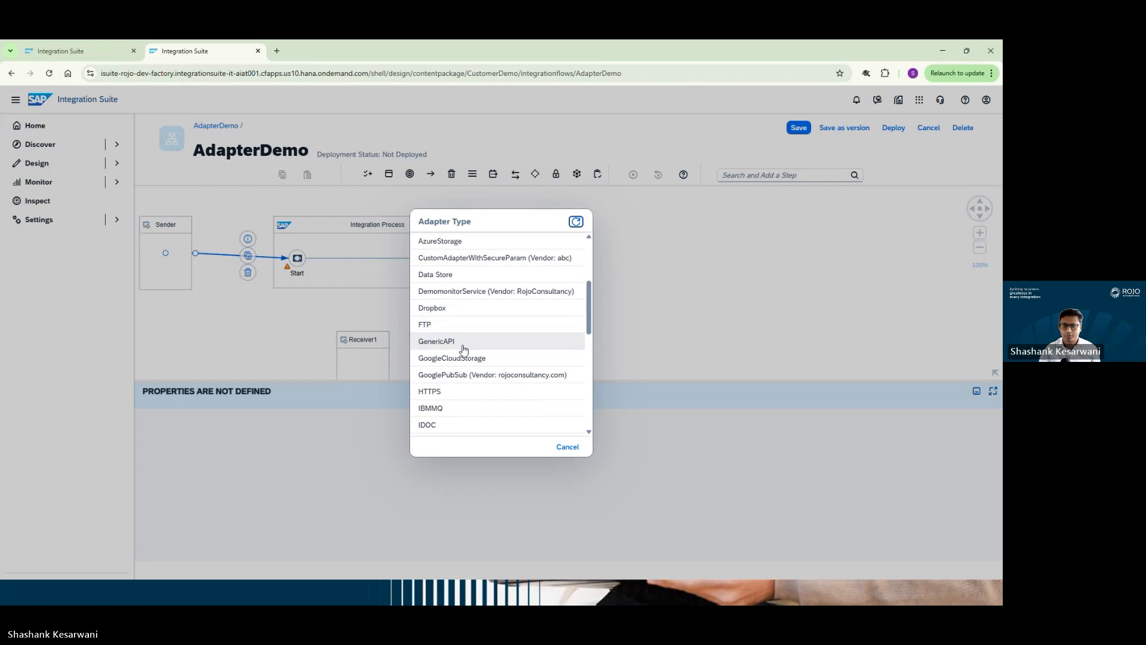
click(446, 407)
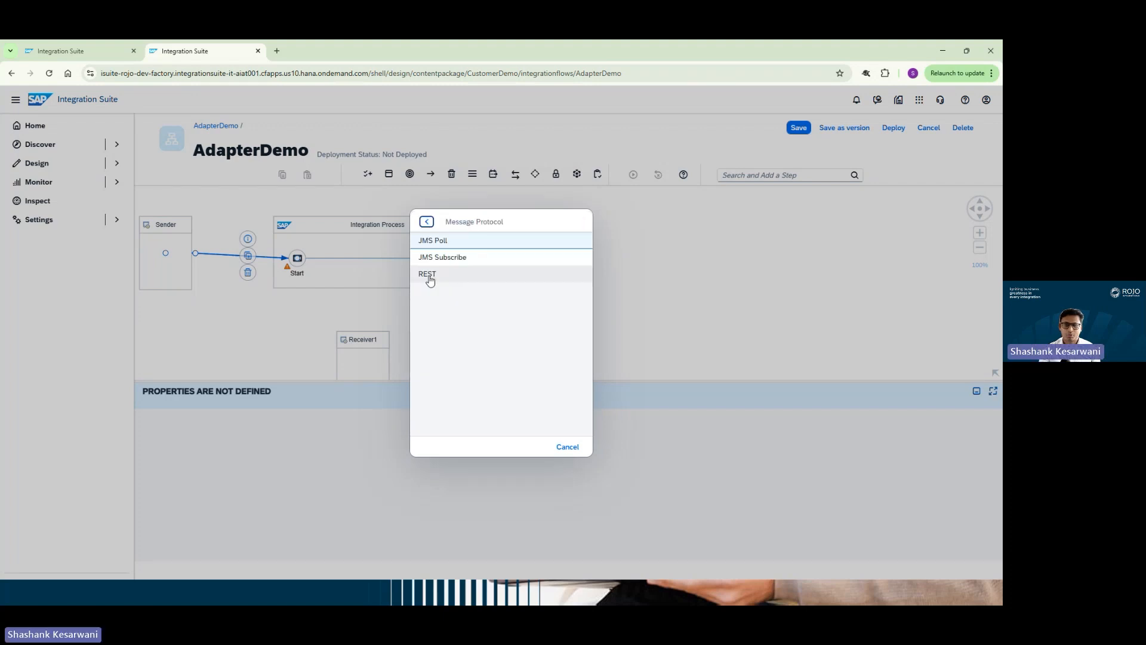
click(428, 277)
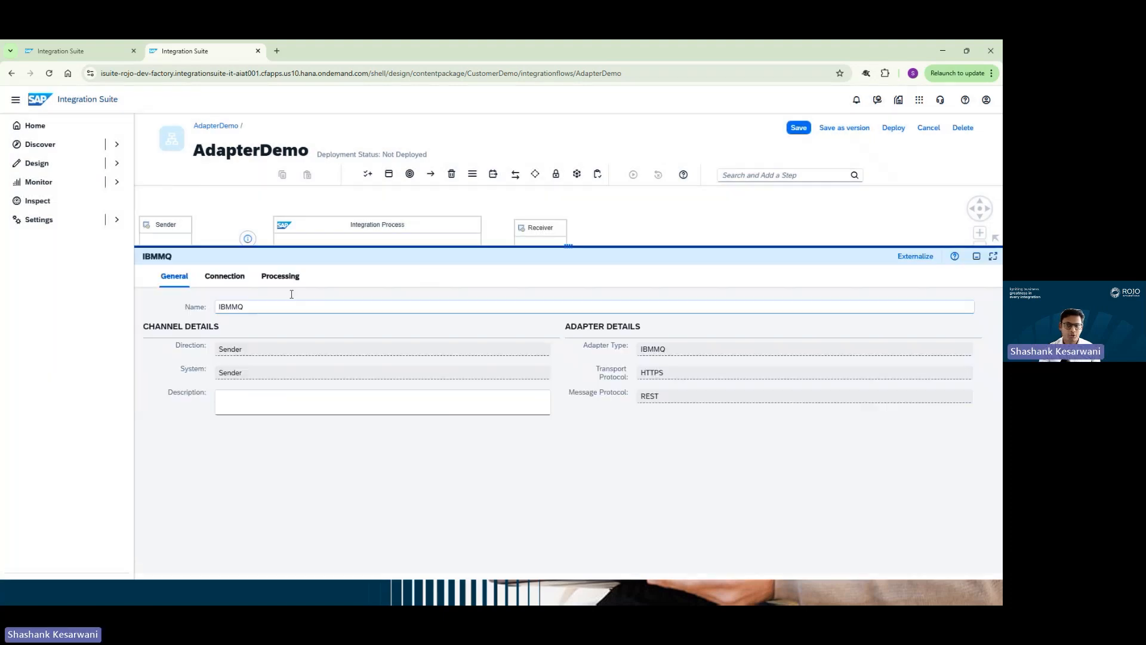
Review the sender channel's connection details, including the Authentication options, and set Proxy Type to On-Premise
click(226, 280)
click(301, 329)
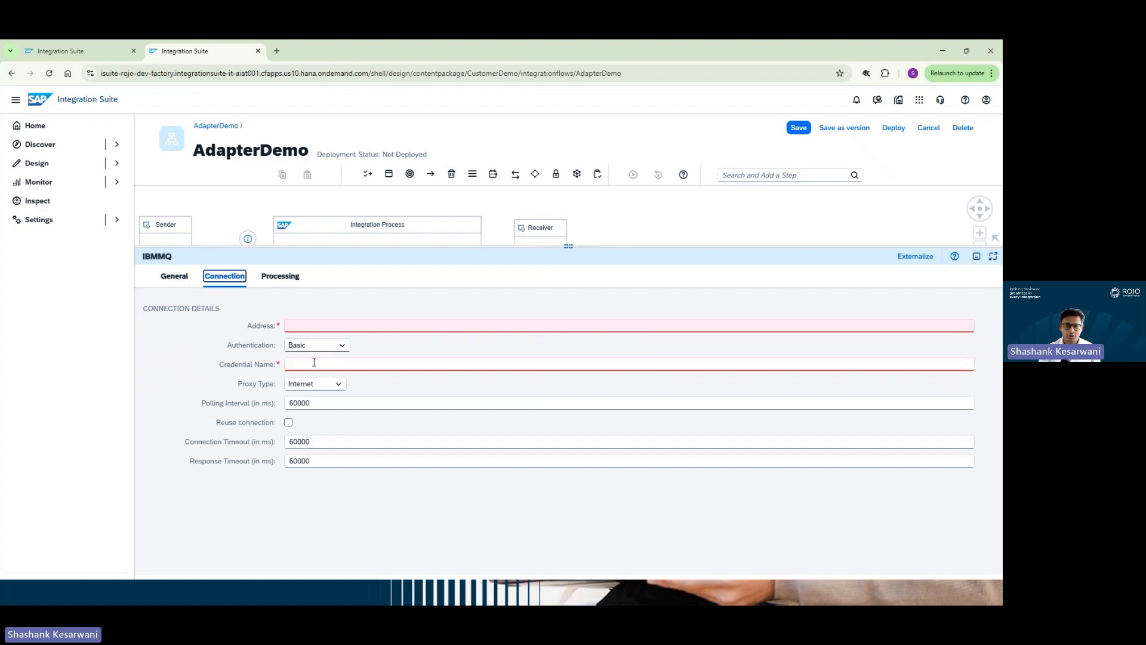
click(341, 353)
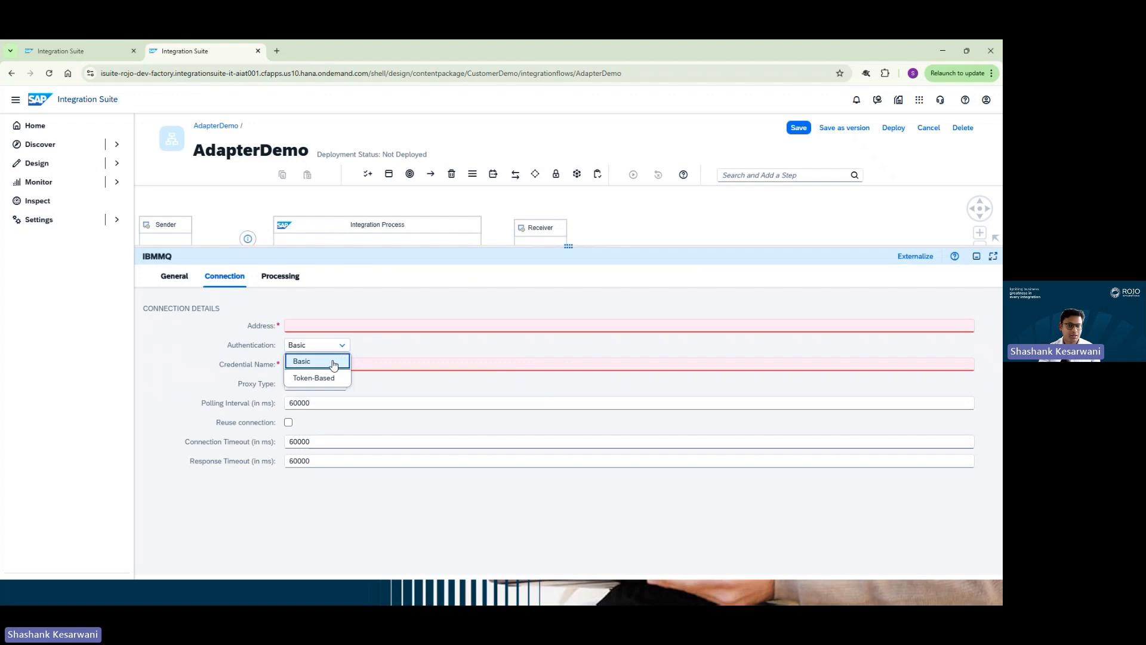
click(207, 392)
click(323, 389)
click(323, 390)
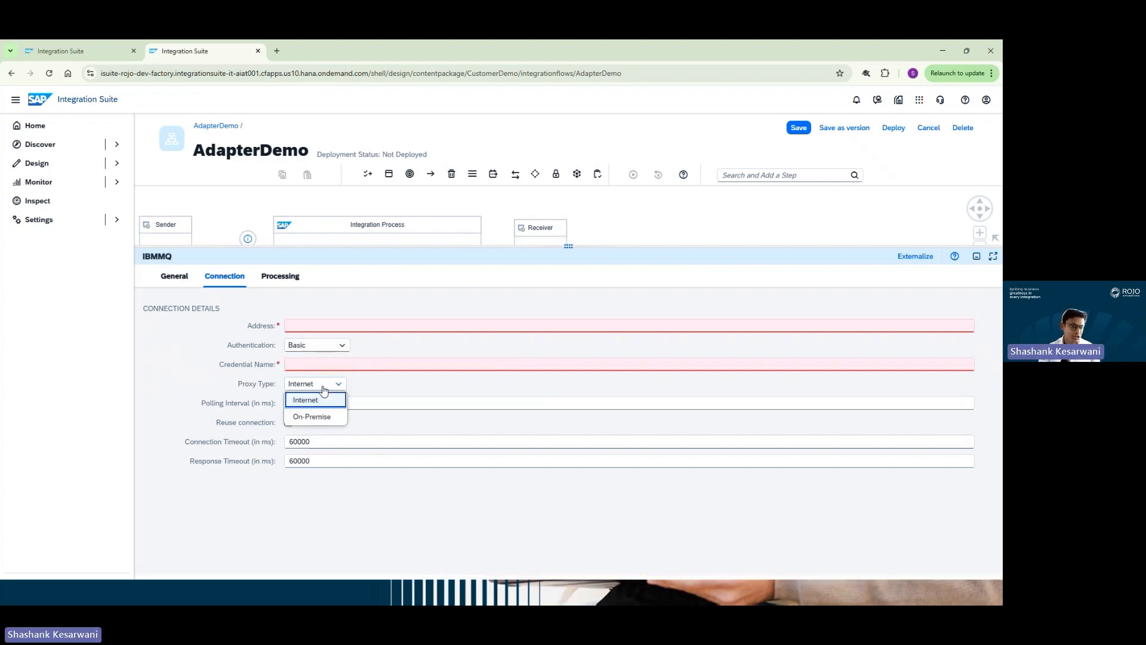
click(304, 418)
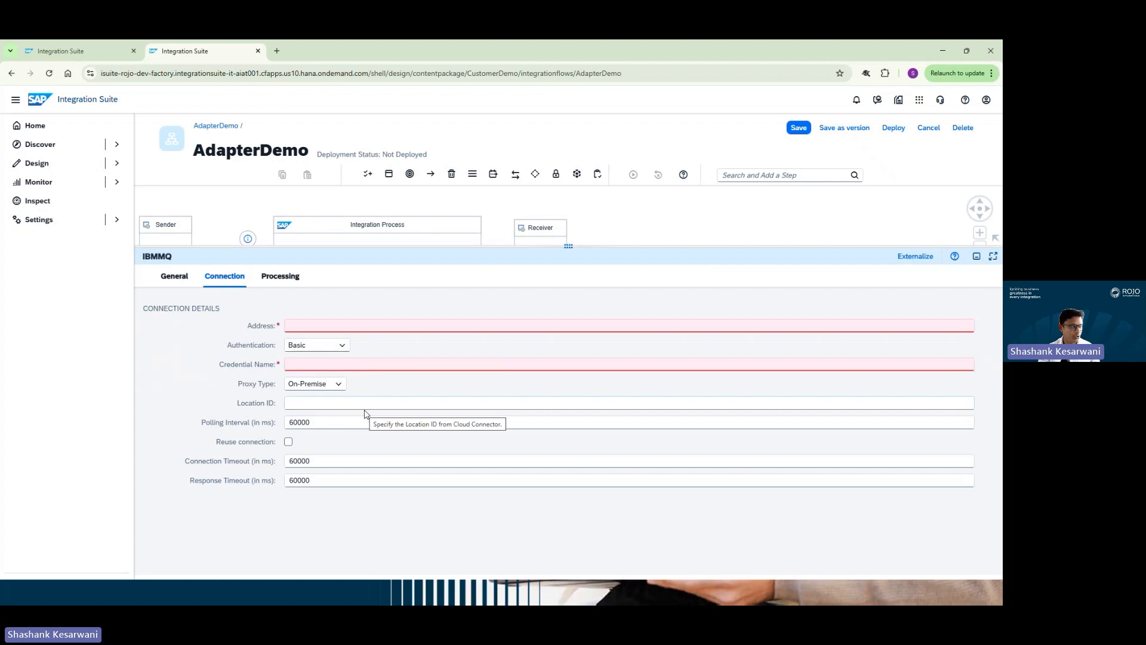
Examine the sender channel's processing details, including the API Version and Processing Mode options
click(273, 279)
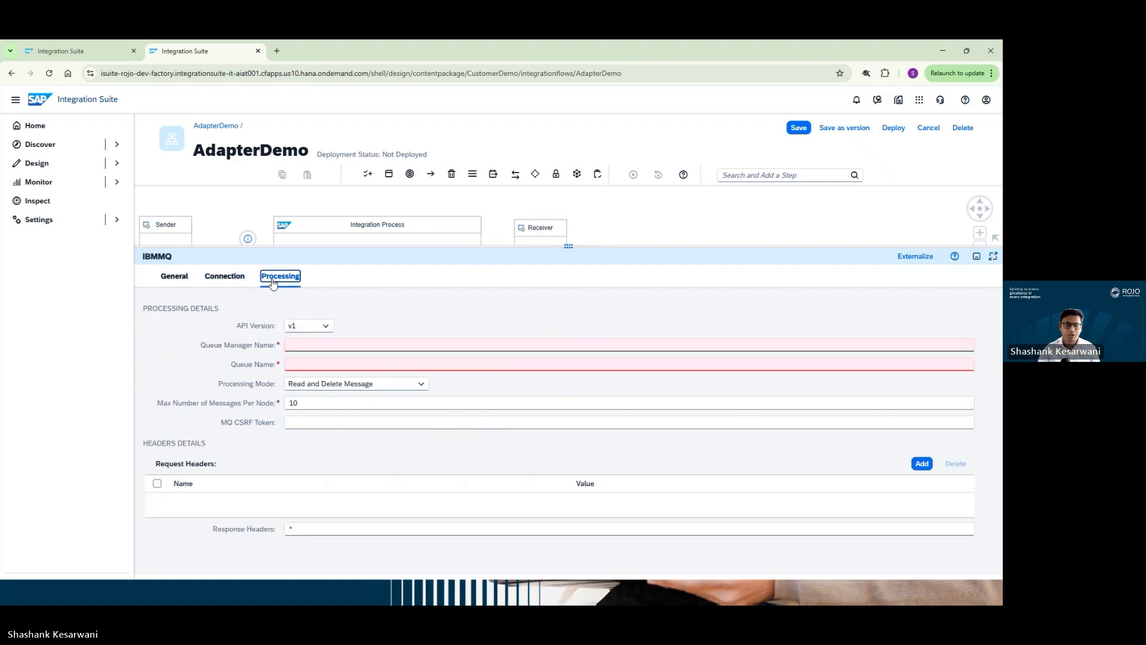
click(326, 329)
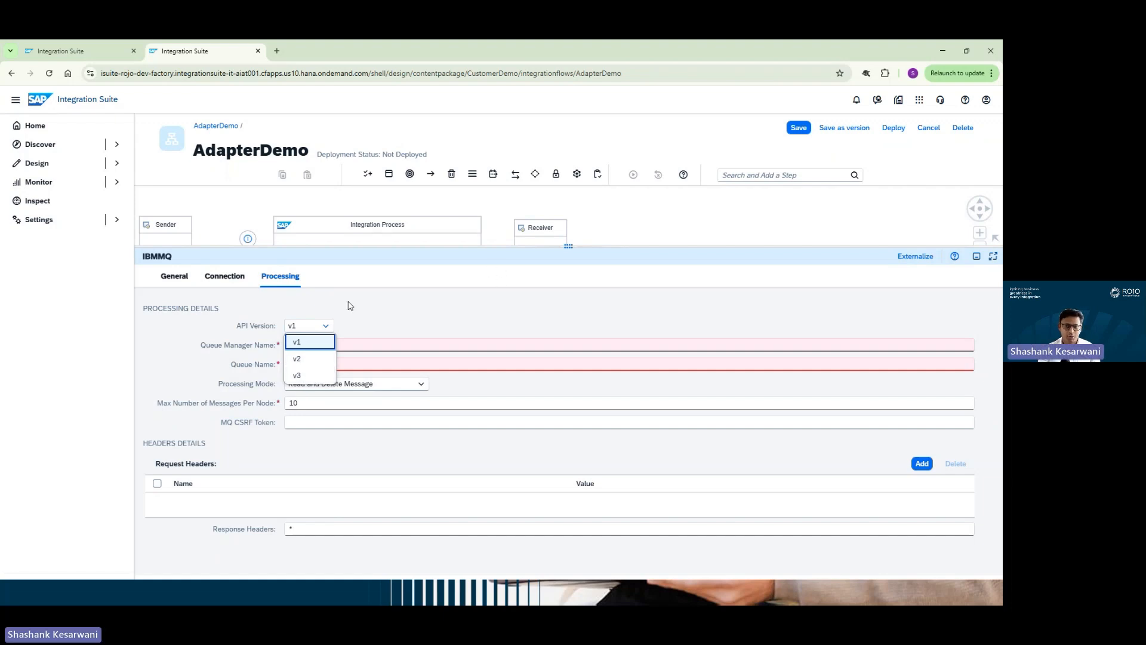
click(363, 331)
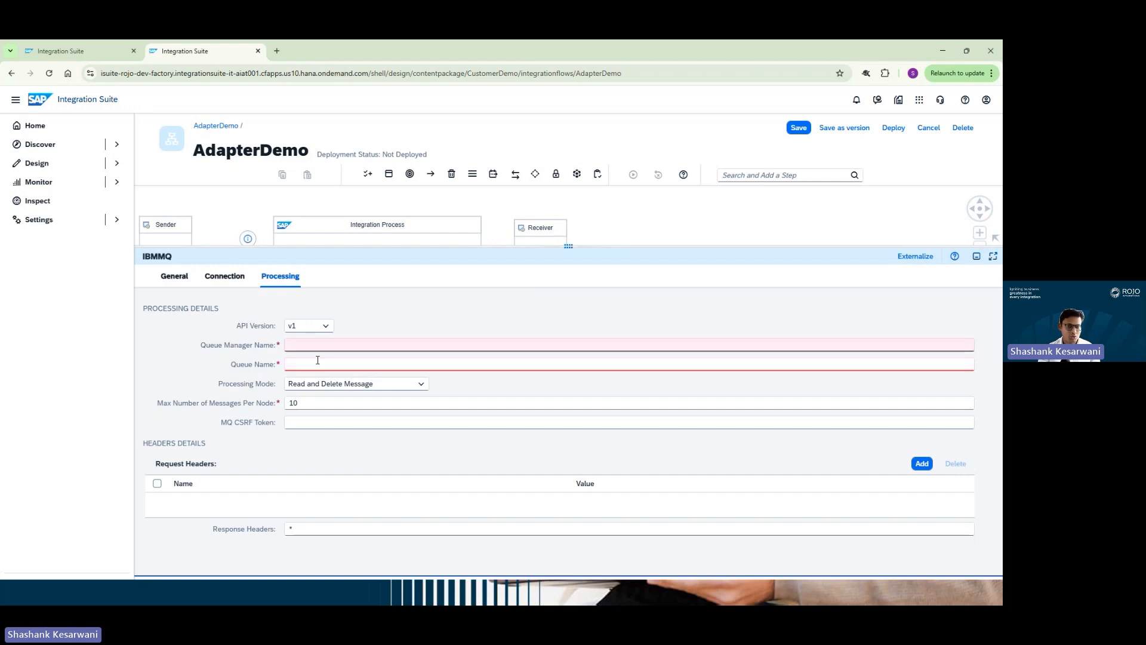
click(372, 386)
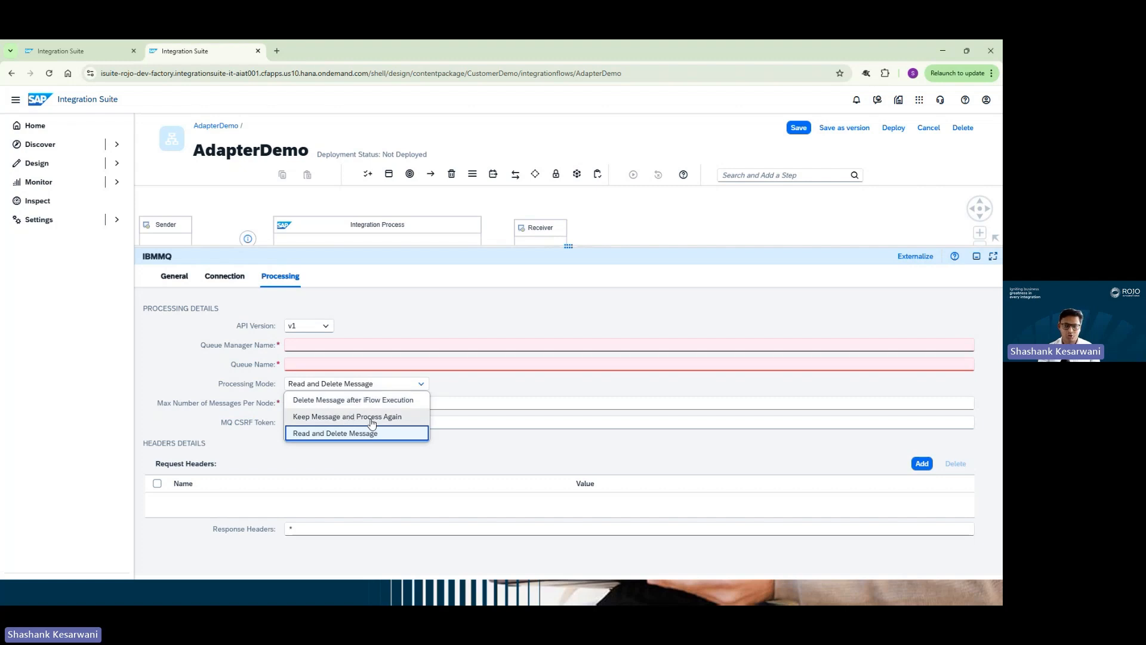
click(215, 455)
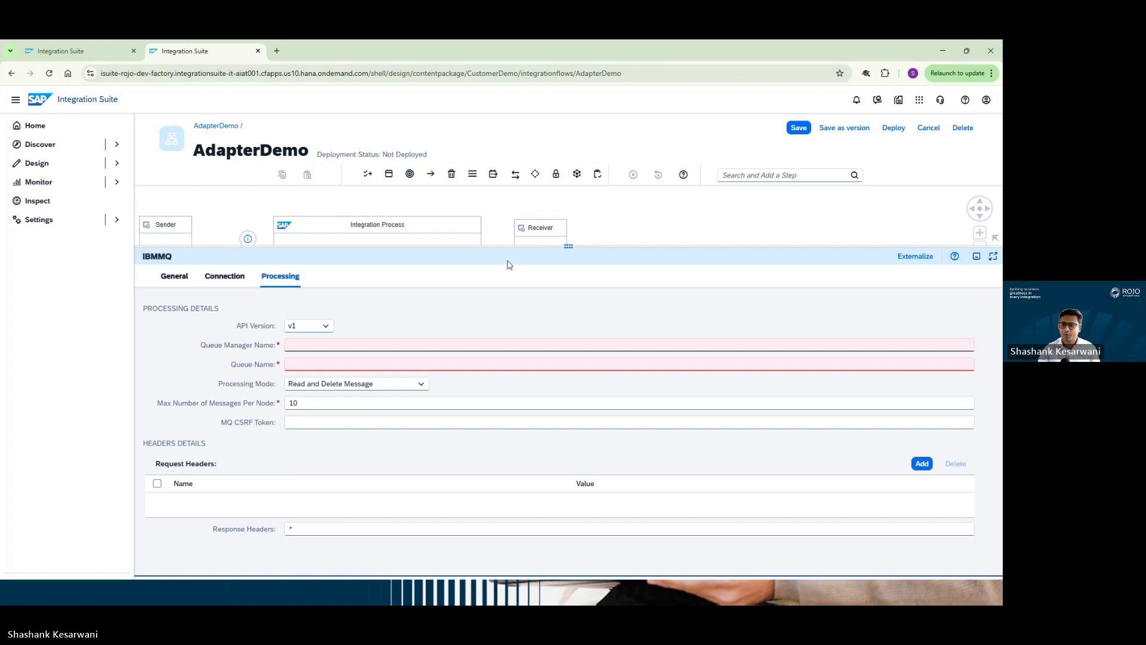
drag(519, 245, 516, 197)
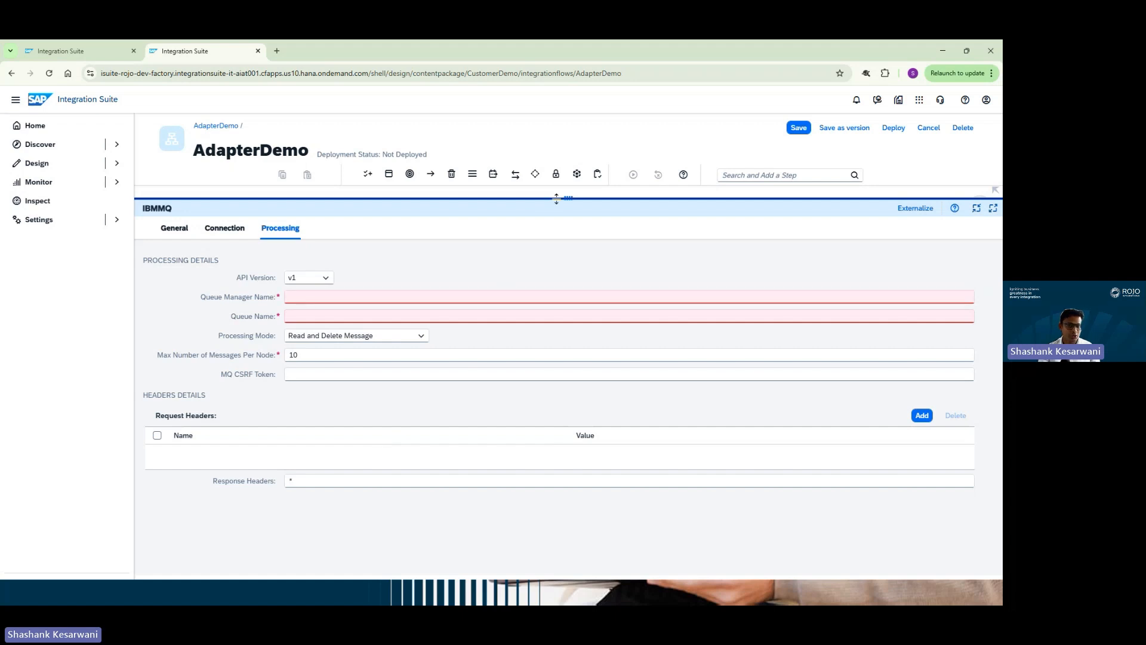
Delete the IBMMQ JMS channel between End and Receiver
drag(559, 194, 535, 376)
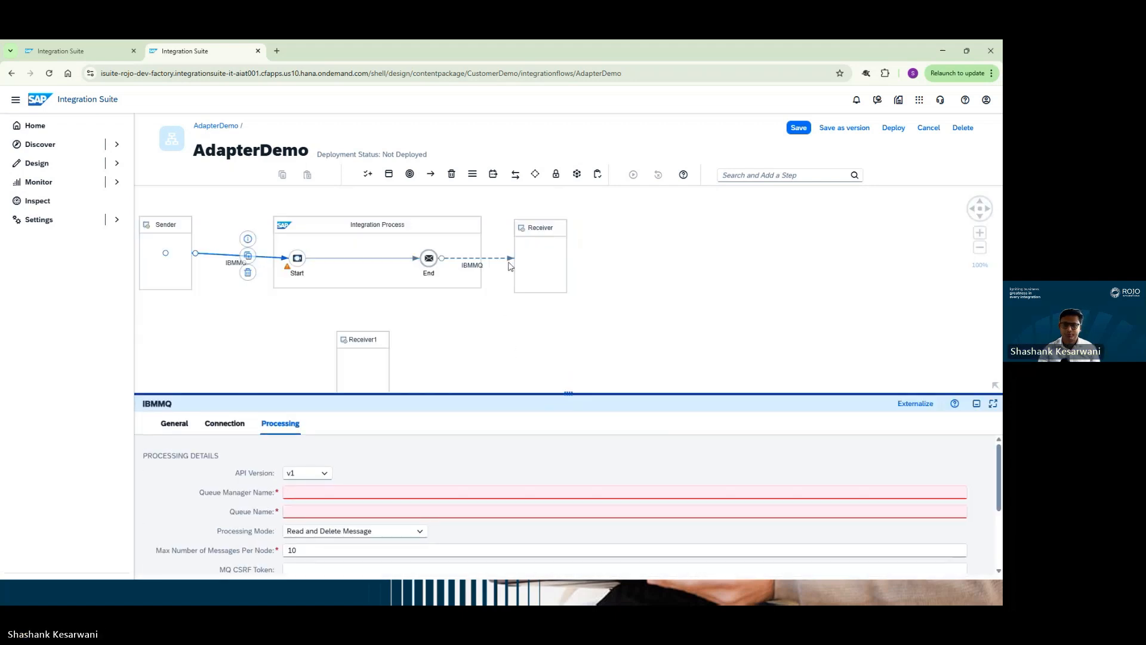
click(495, 262)
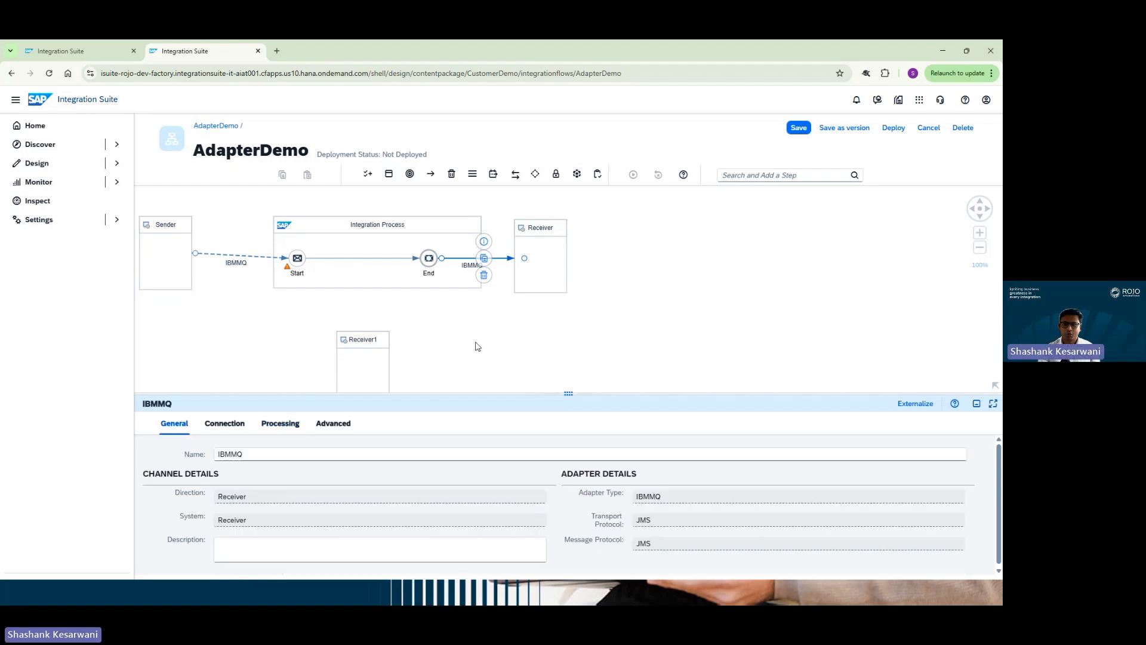
click(485, 275)
Connect End to Receiver with an IBMMQ channel using the HTTPS transport protocol
click(428, 258)
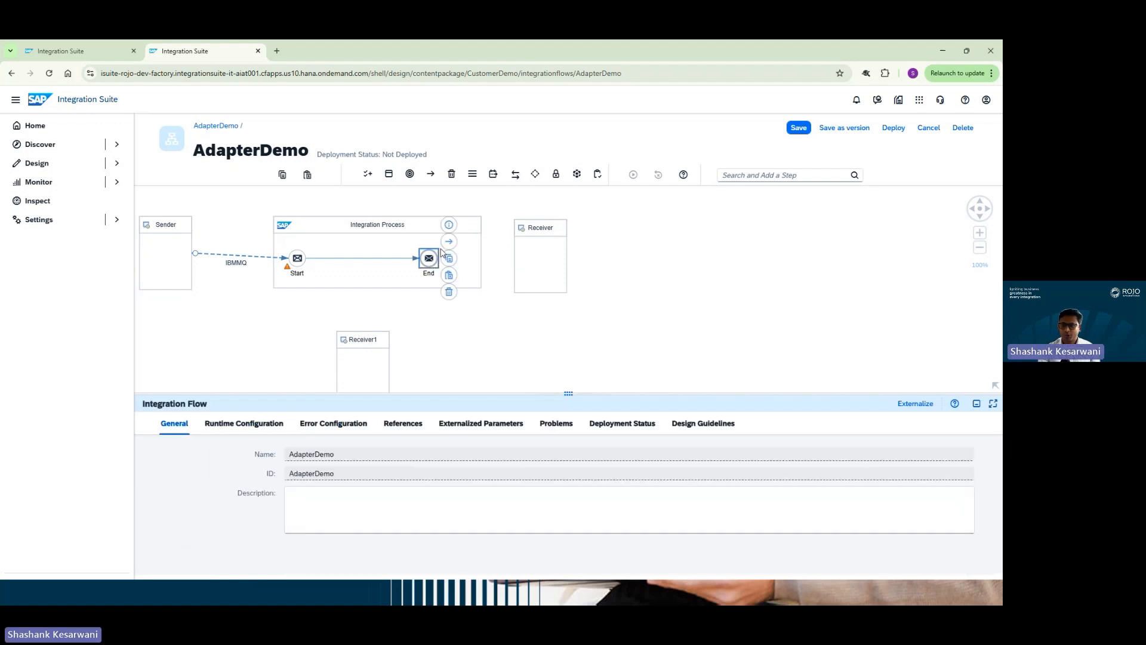
drag(449, 241, 530, 258)
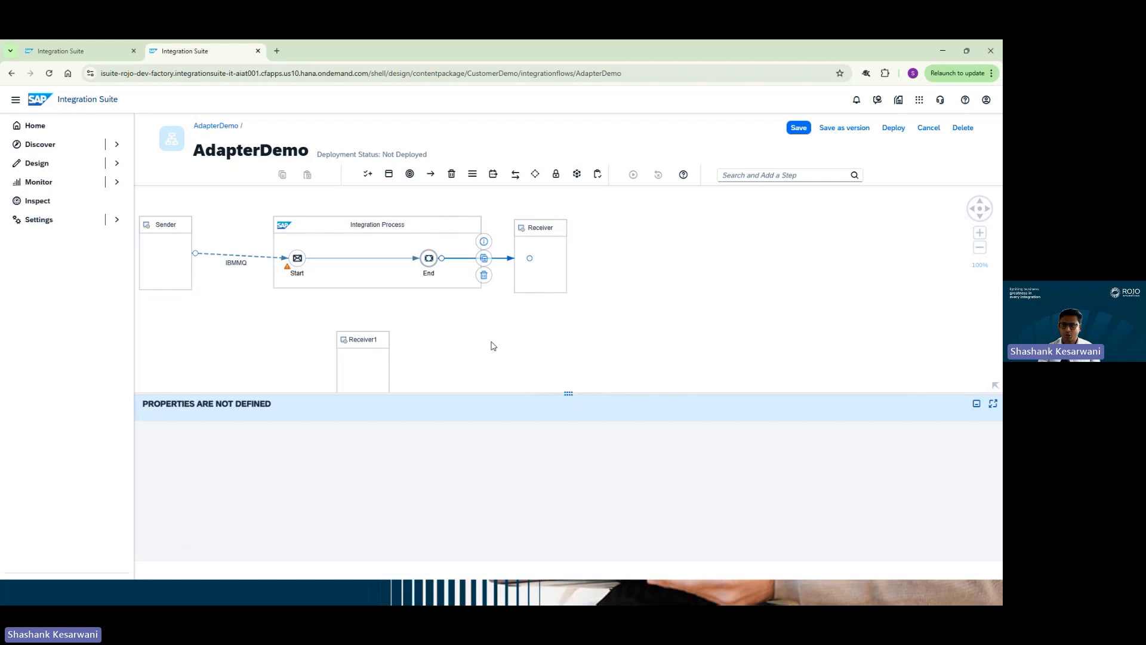
scroll(468, 387, down, 3)
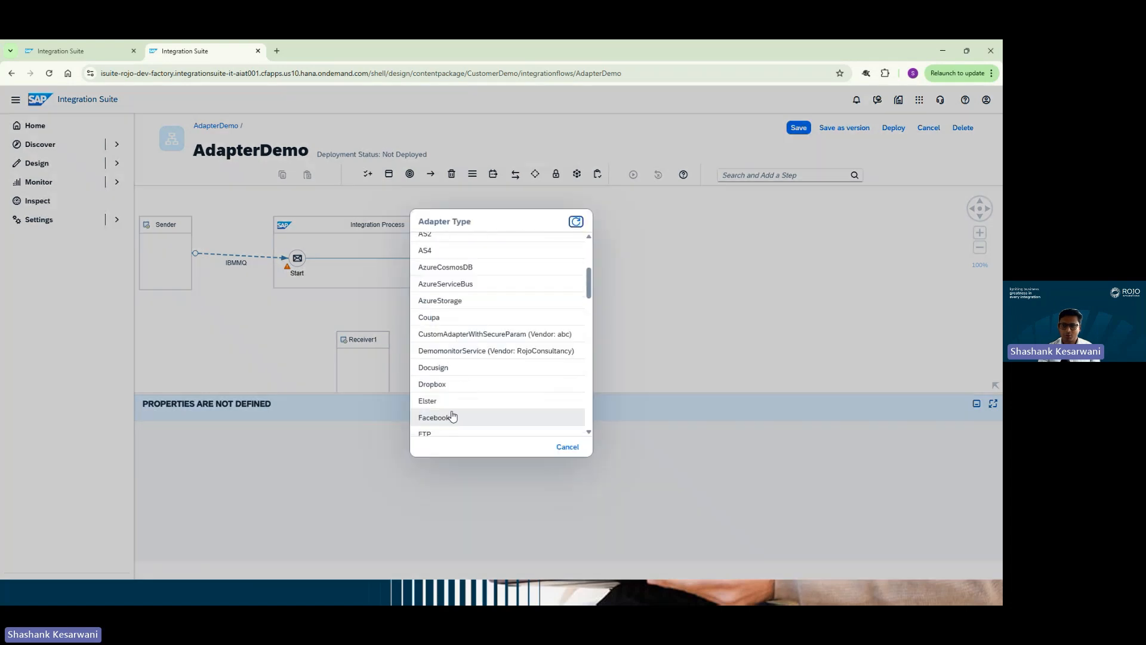
scroll(458, 405, down, 3)
click(457, 392)
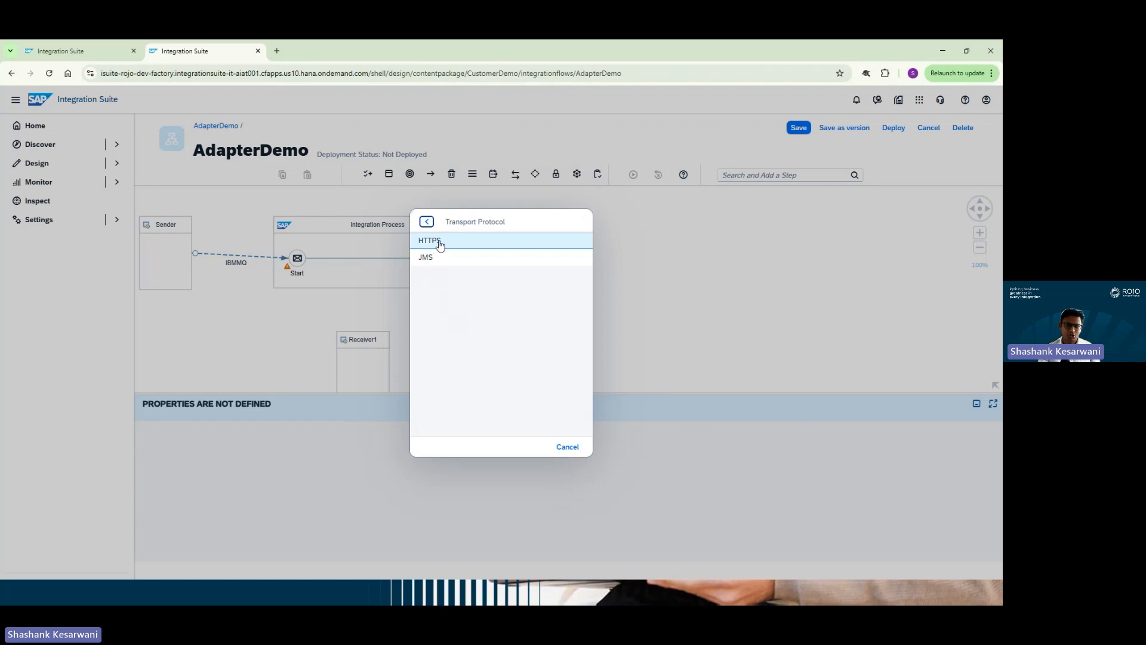
click(440, 245)
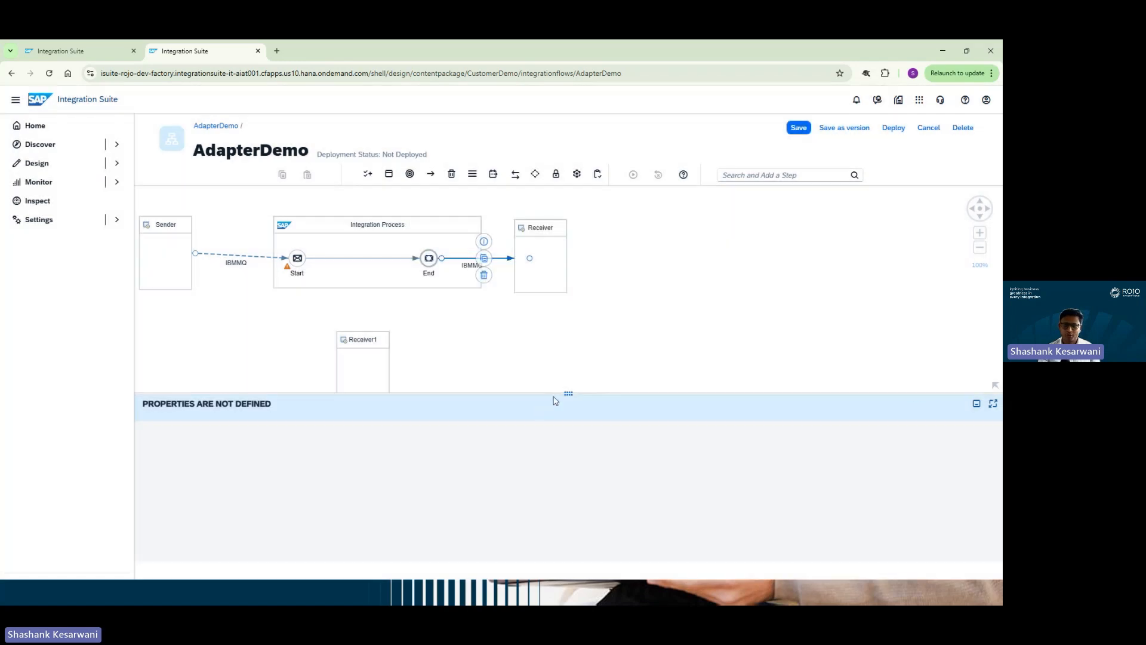
Review the HTTPS receiver channel's connection details and its processing options for Operation and API Version
click(224, 328)
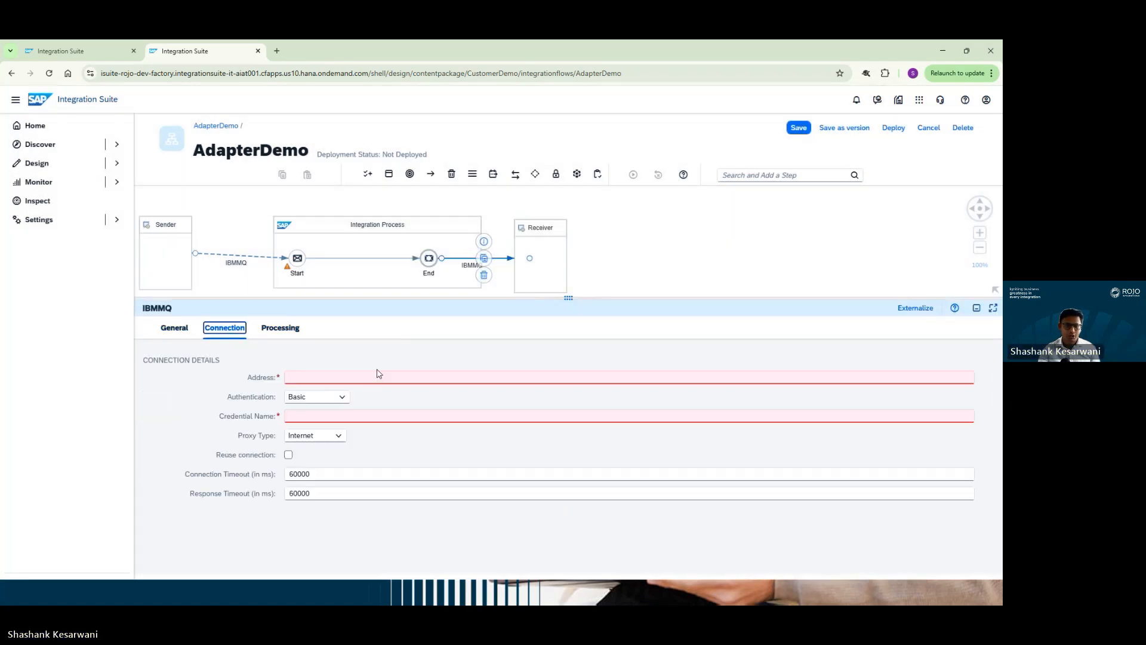
click(279, 330)
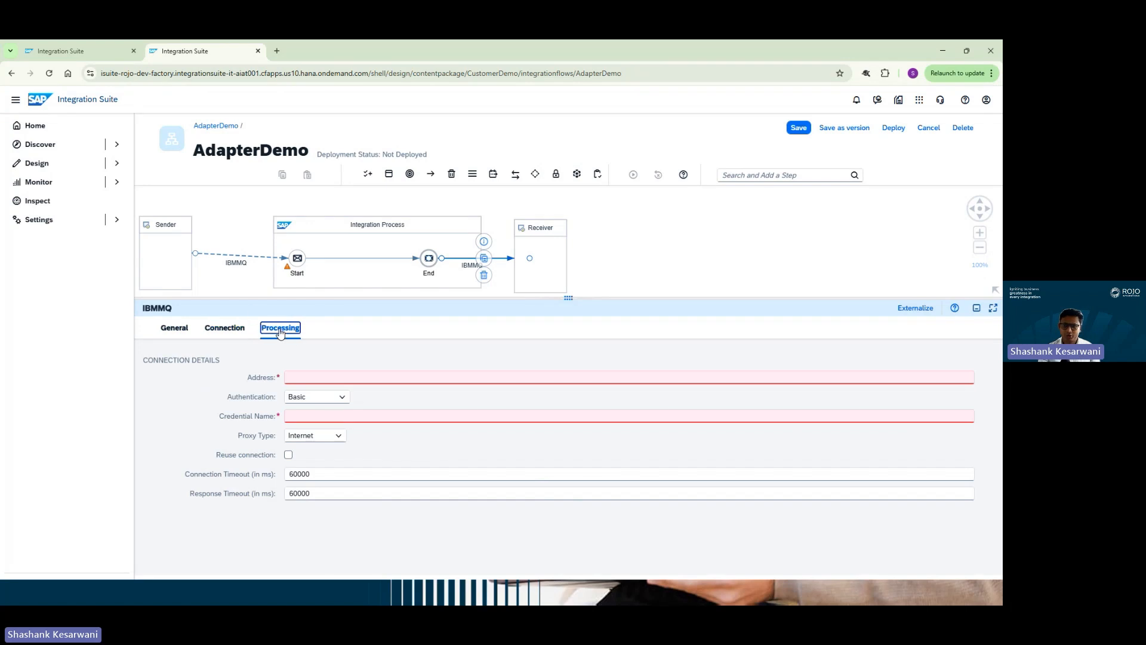
click(348, 375)
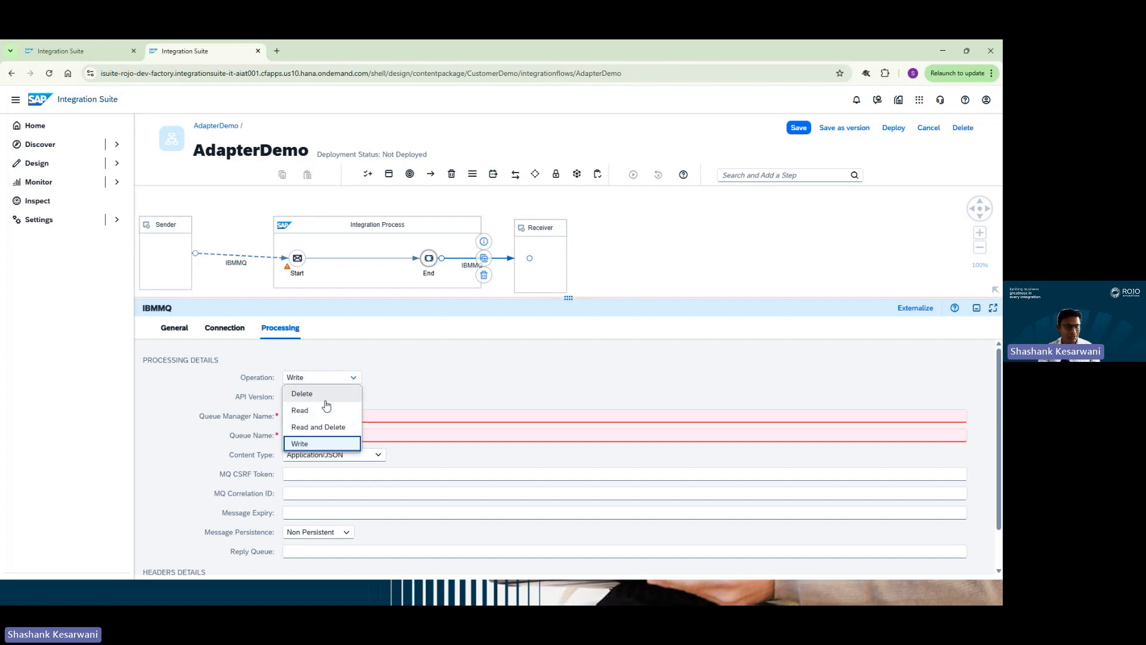
click(446, 382)
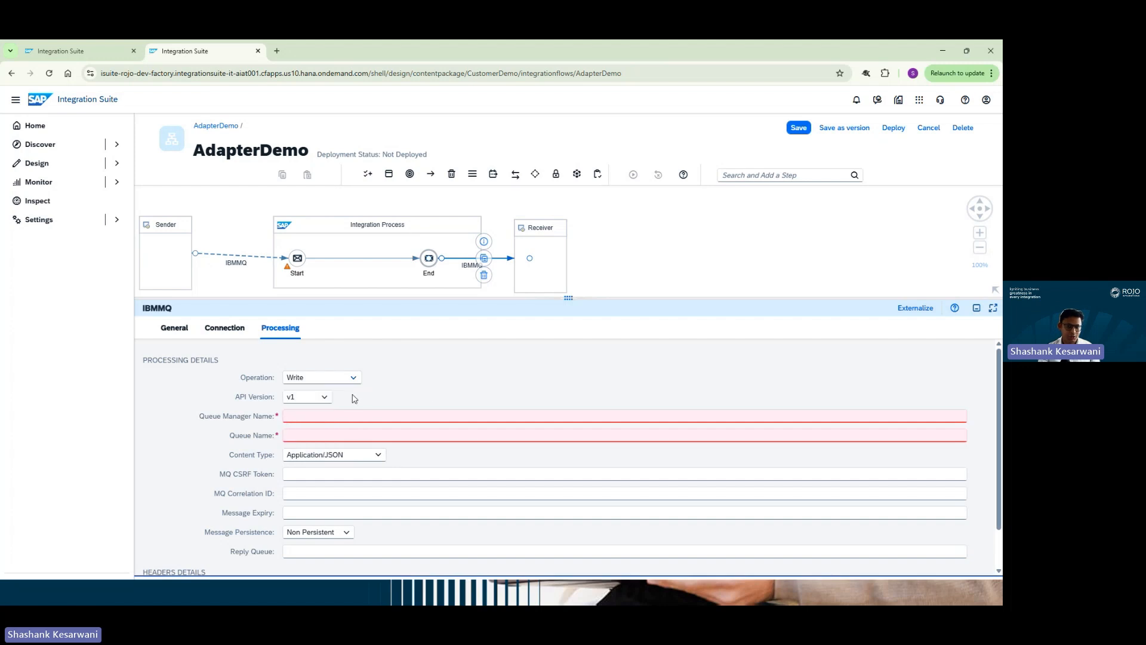
click(316, 399)
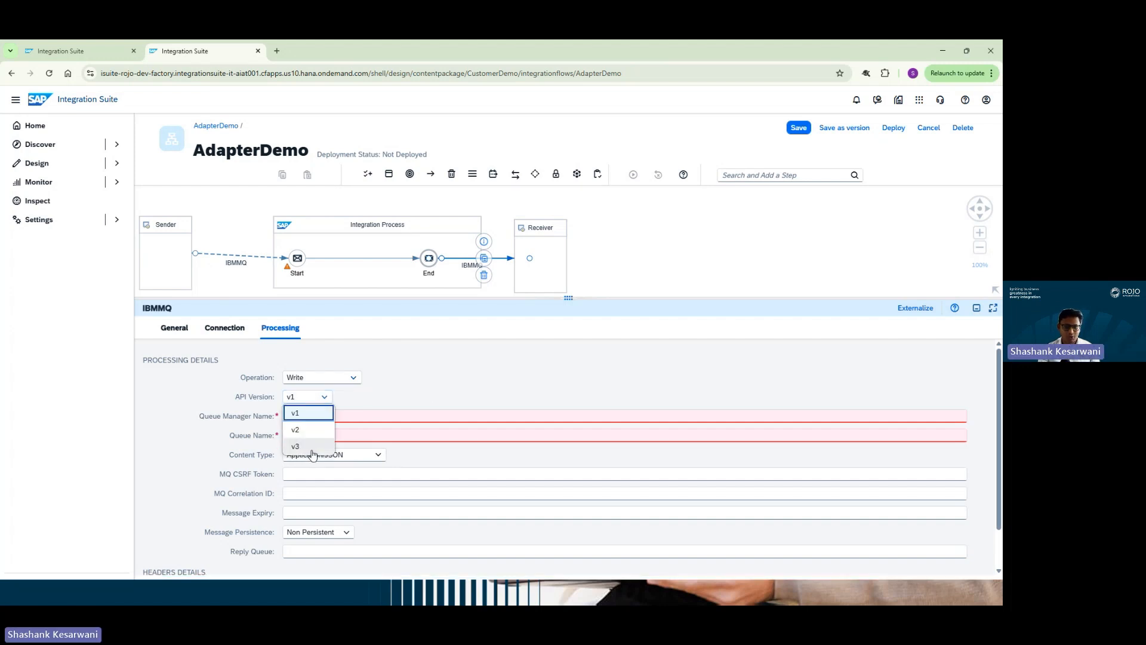
click(400, 399)
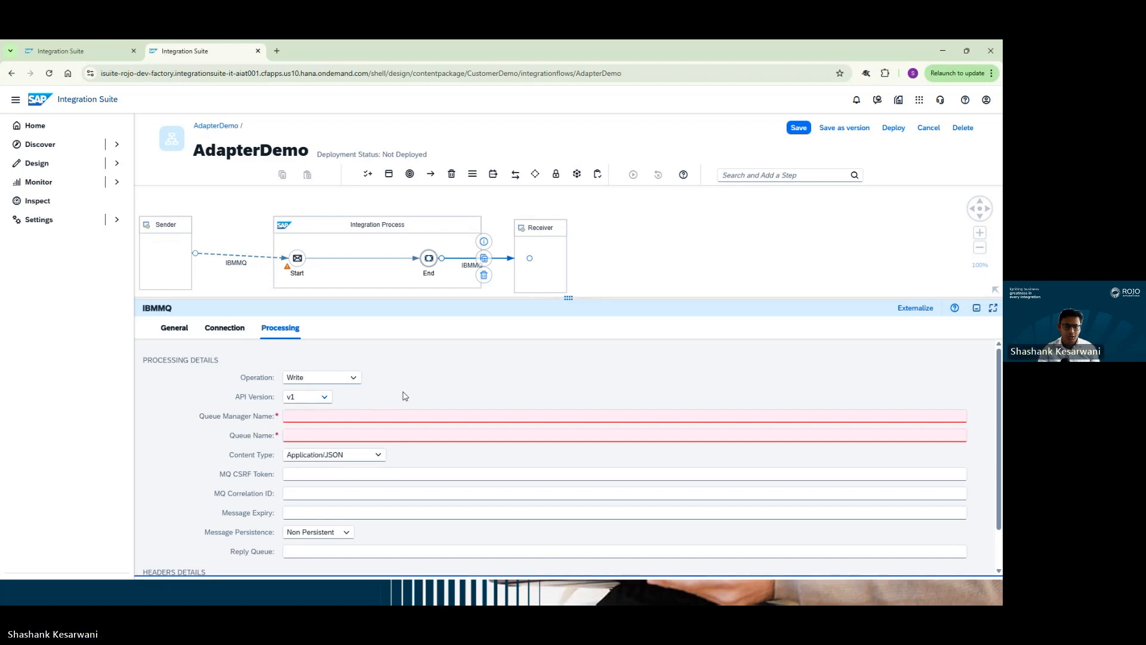
Set the receiver channel's API Version to v3 and examine its processing fields, including Message Priority and User Properties
click(319, 400)
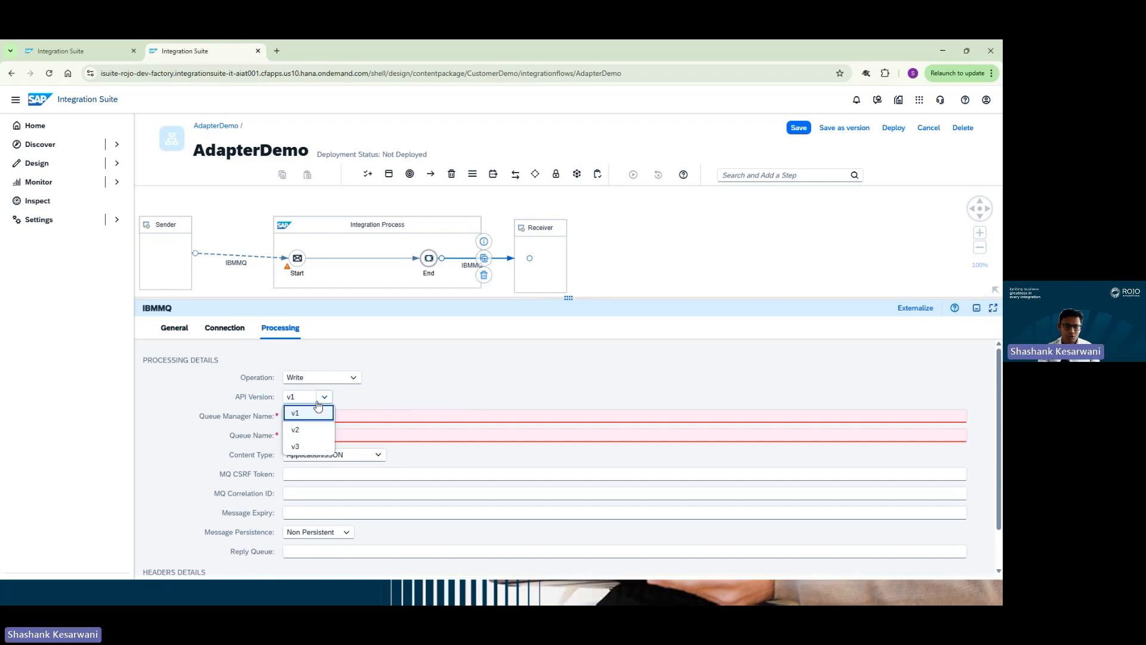
click(316, 447)
scroll(340, 477, down, 2)
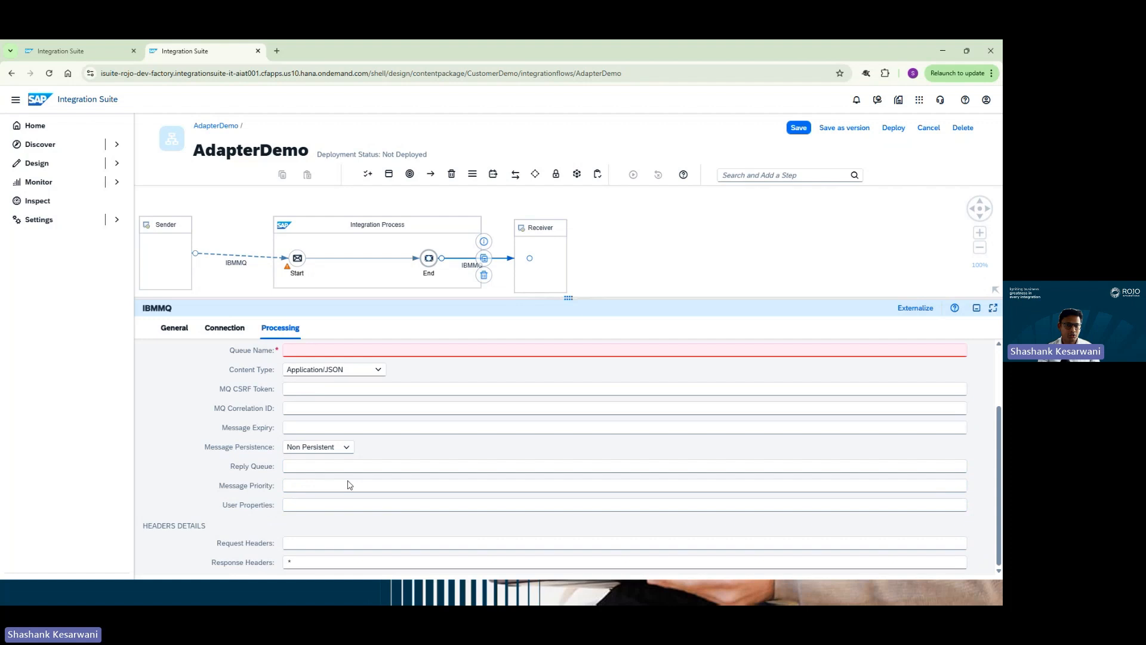
scroll(331, 483, up, 2)
scroll(322, 472, down, 2)
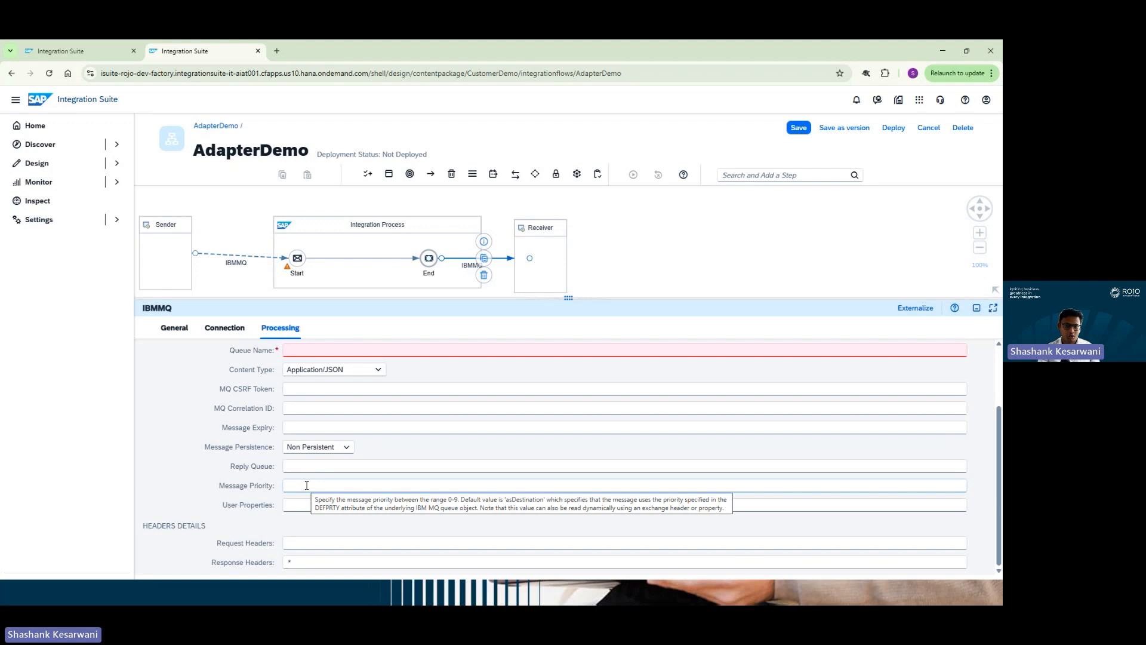
scroll(307, 485, up, 2)
Set the receiver channel's API Version to v2 and review the Message Expiry field and Message Persistence options
click(319, 400)
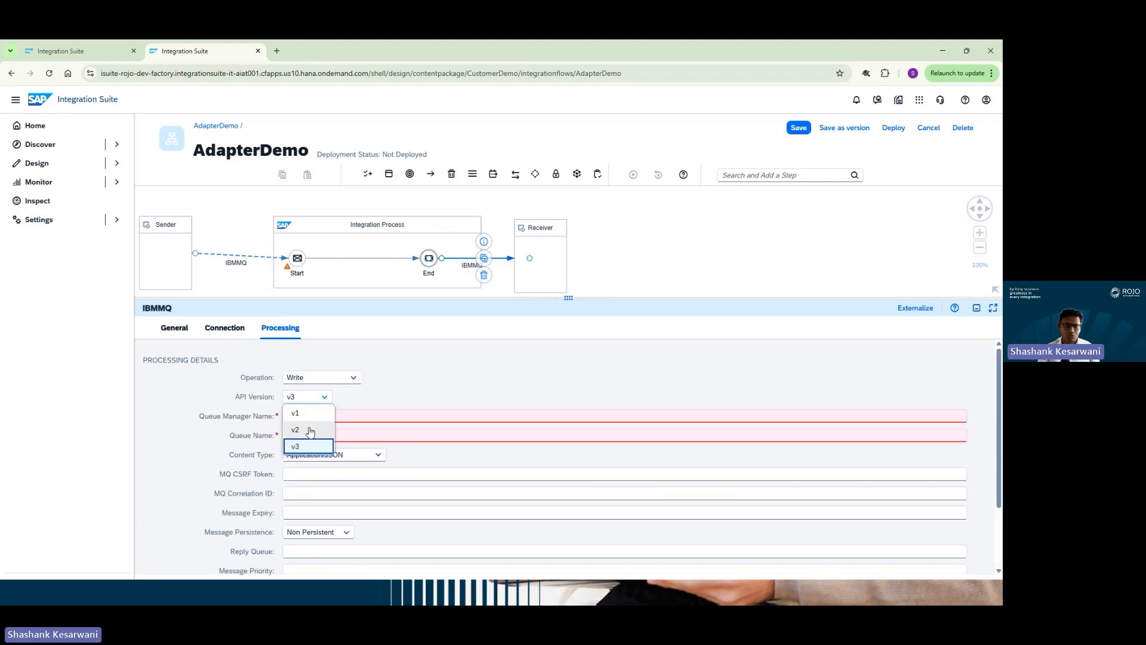
click(311, 428)
scroll(360, 475, down, 1)
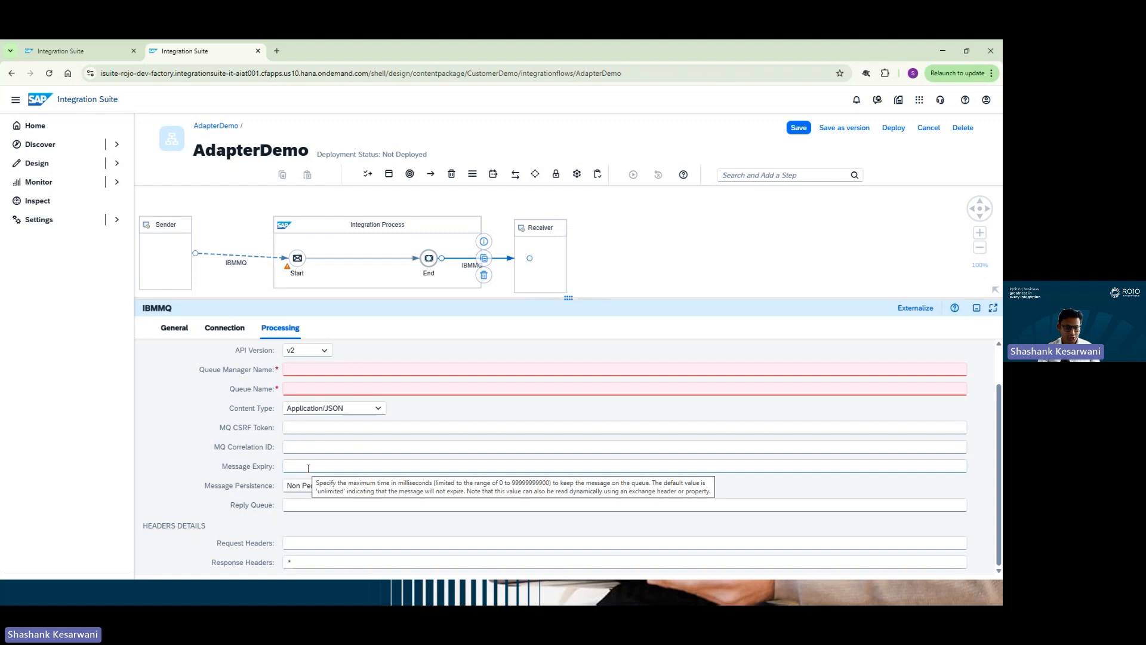
click(344, 487)
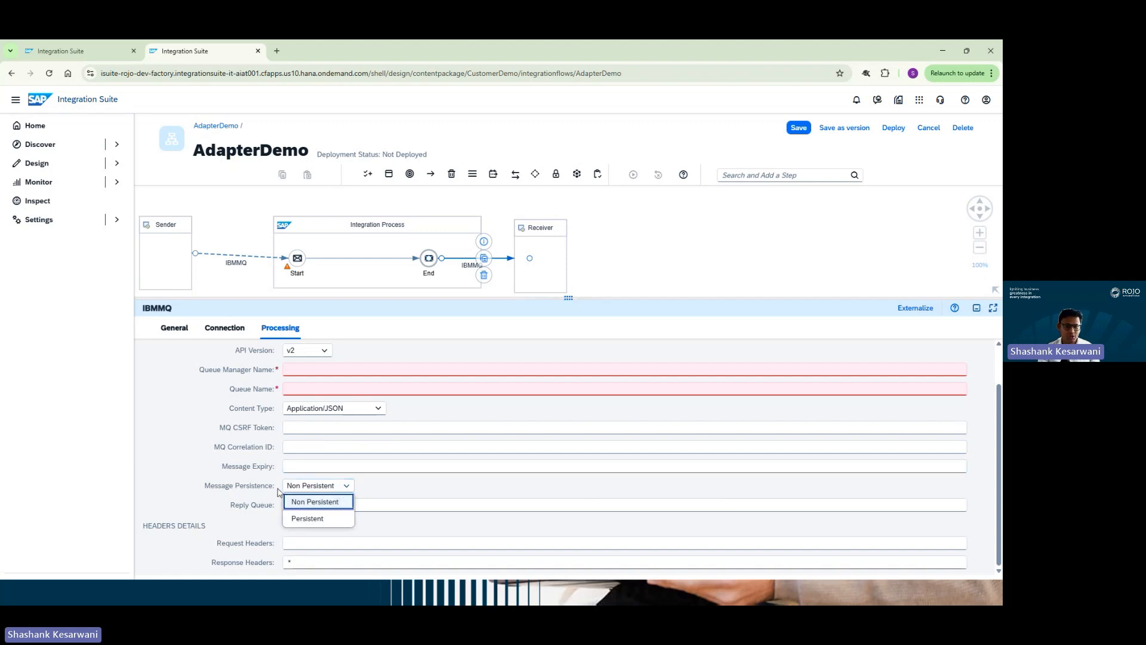
click(266, 505)
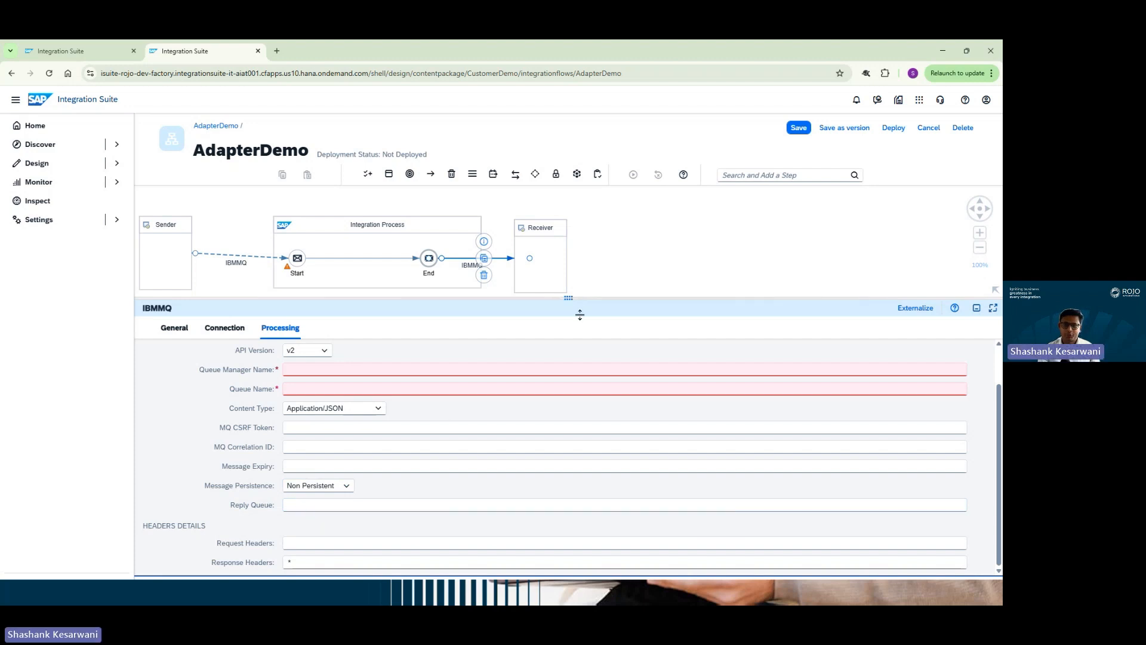
In the IF_059_IBMMQ_Backend_OrderCreate_MQD1 flow, review the sender IBMMQ channel's connection details and its processing details, including the Queue Name
drag(580, 314, 522, 373)
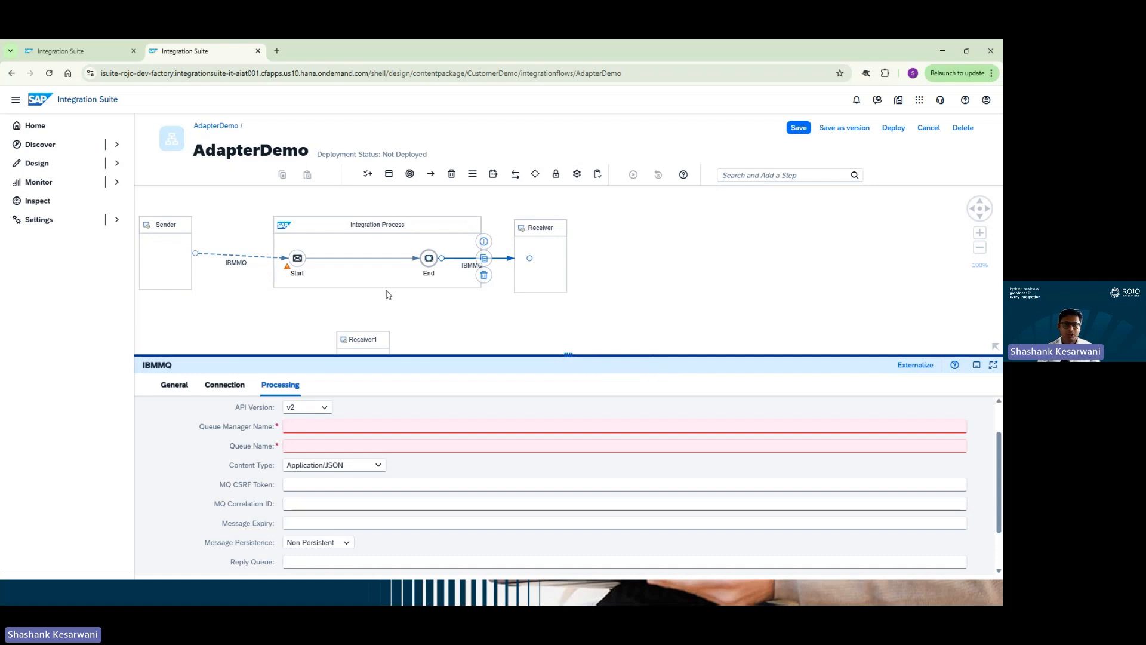
click(93, 53)
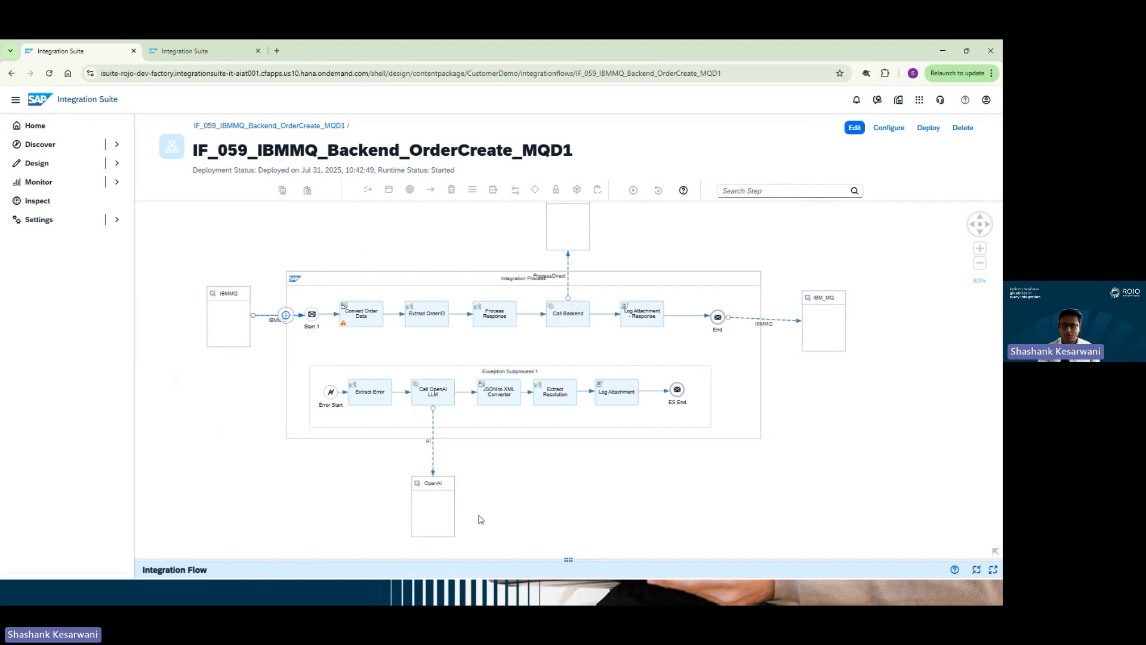
drag(568, 559, 358, 410)
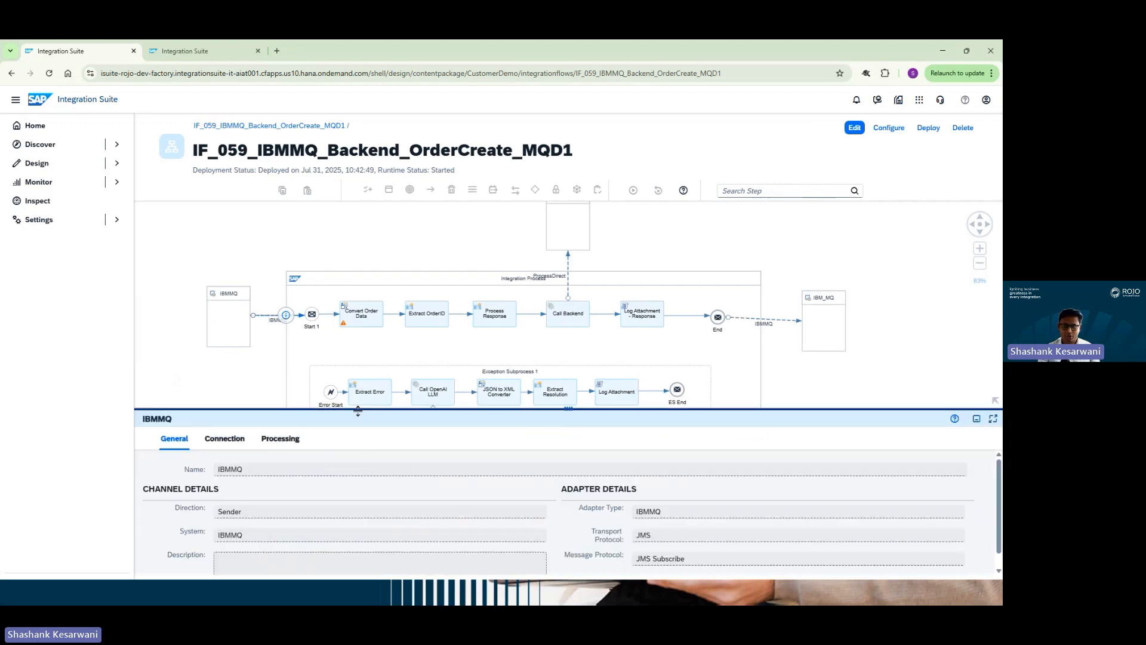
click(225, 439)
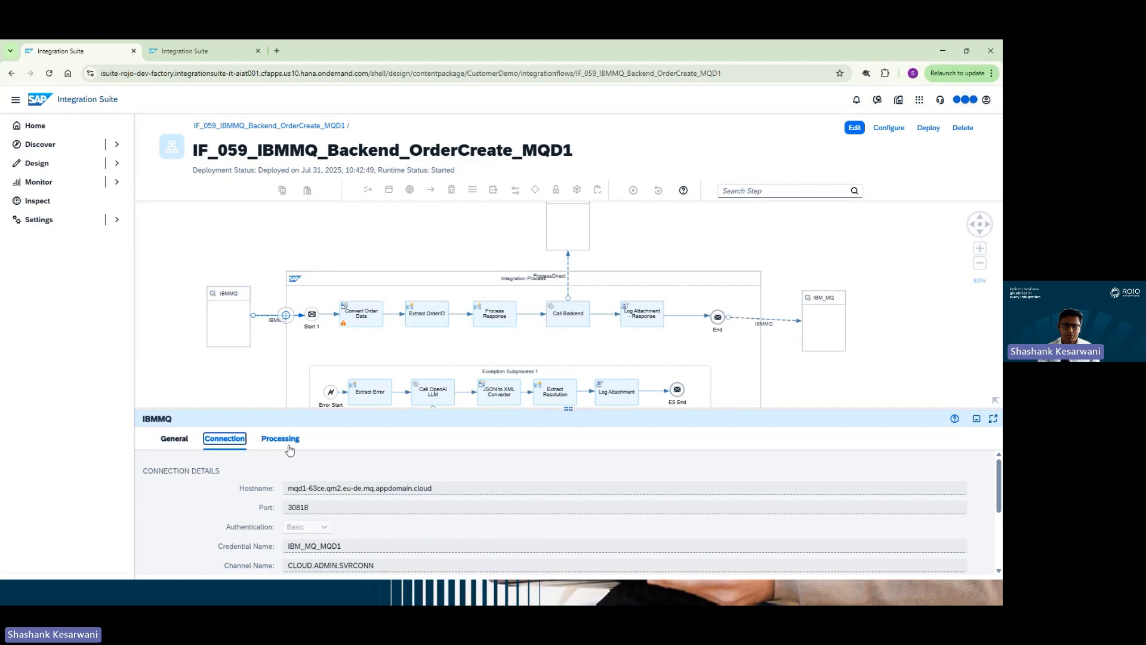
click(290, 448)
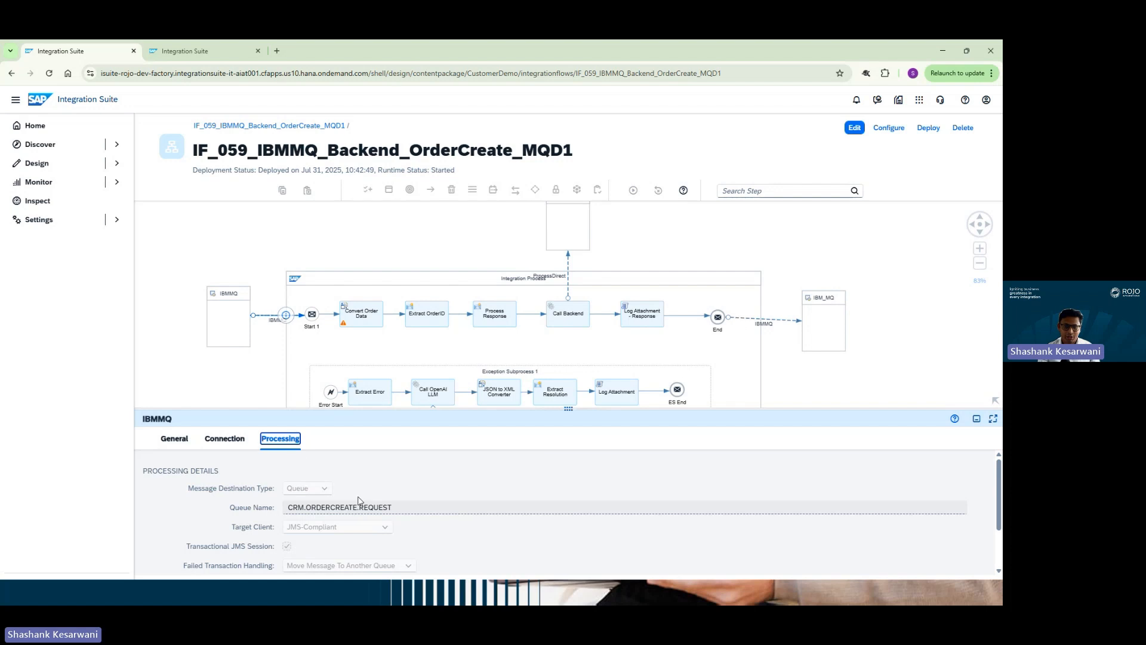
double_click(394, 507)
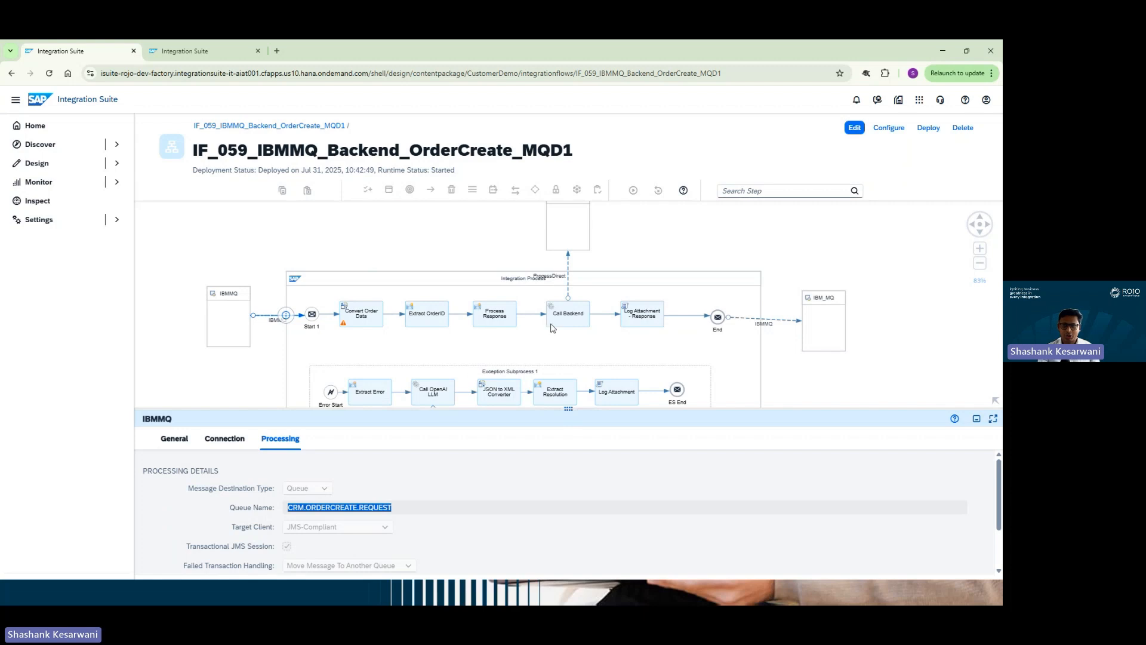
Check the ProcessDirect call and the Queue Name in the processing details of the receiver IBMMQ channel after End
click(572, 277)
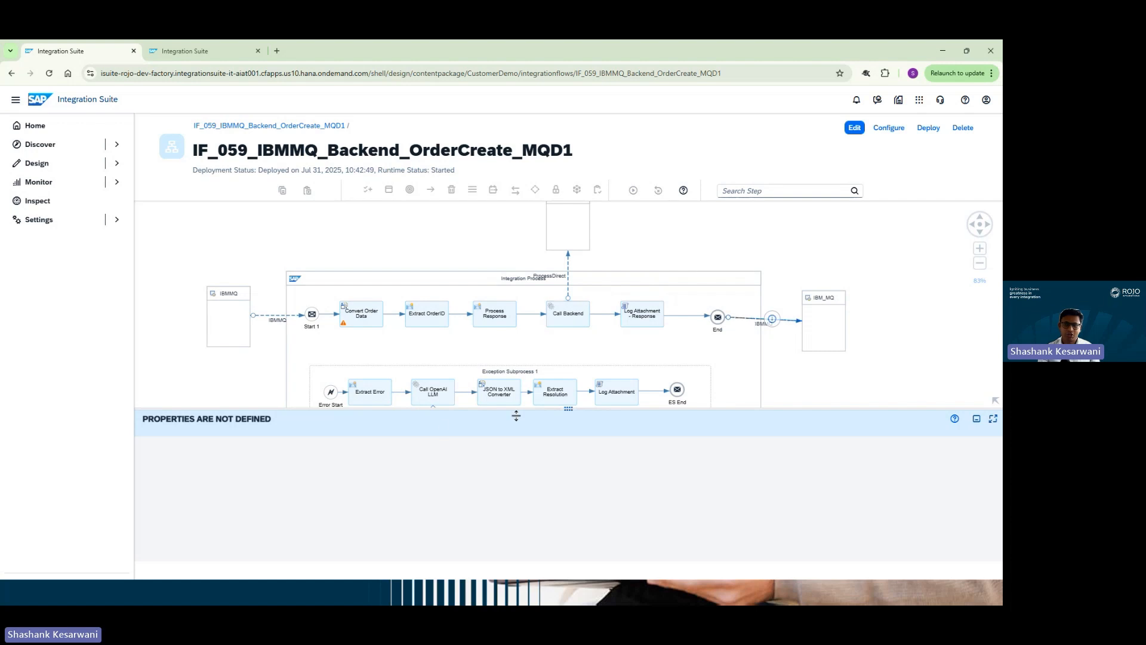
click(235, 439)
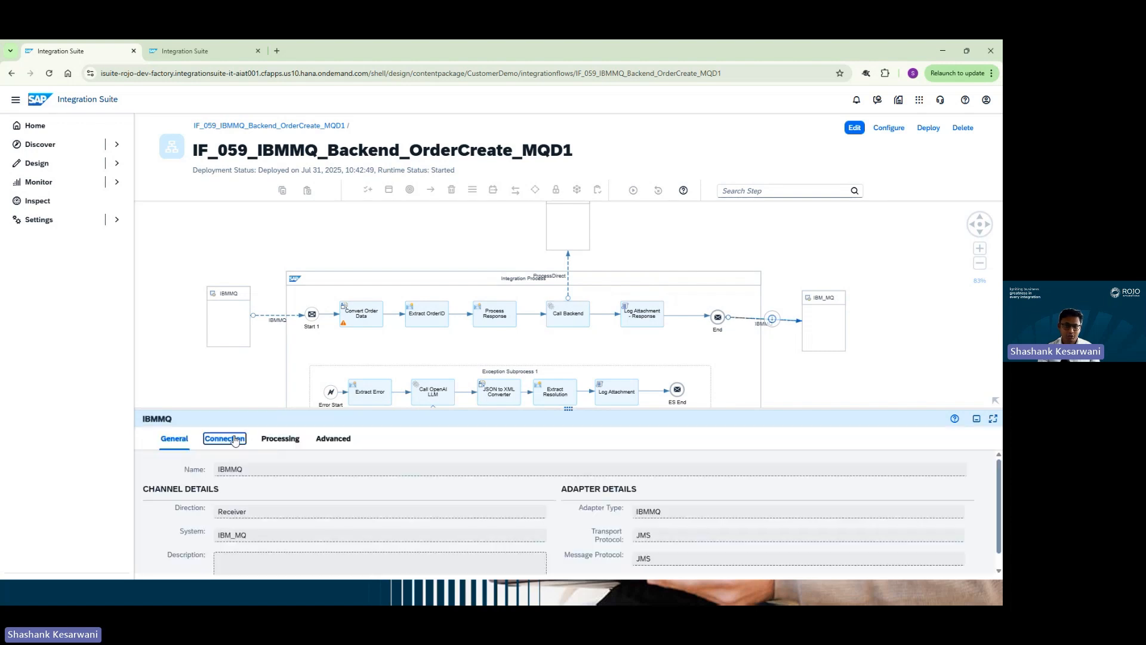
click(280, 438)
double_click(402, 507)
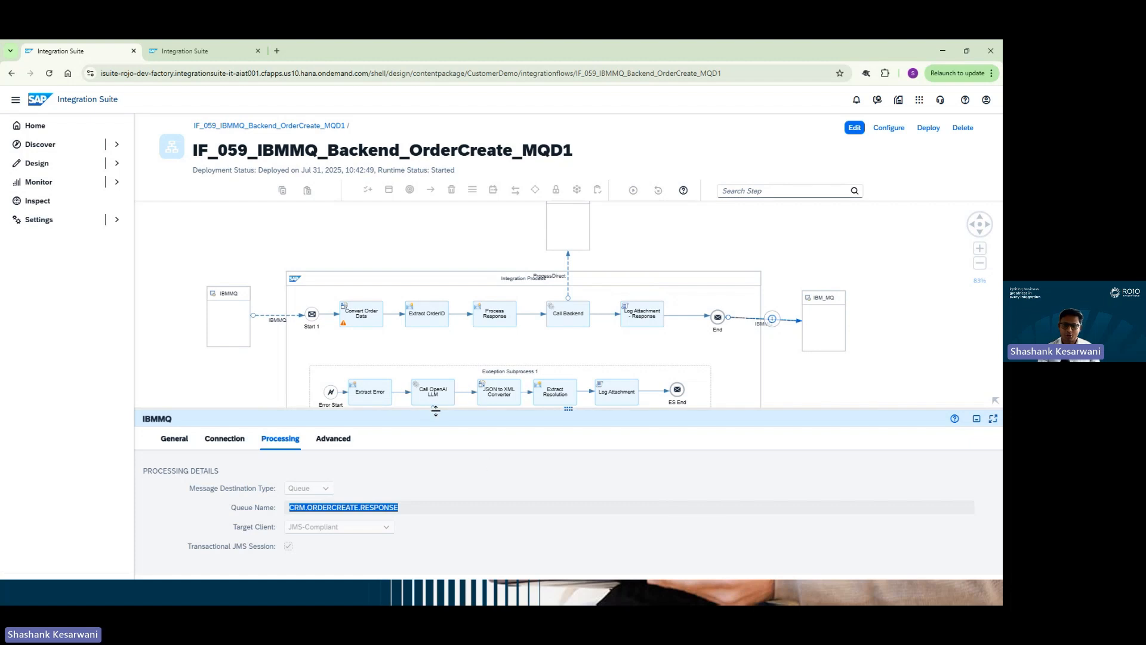
Examine the receiver channel's advanced JMS message details, focusing on the Correlation ID and the Customer_Id message property
drag(426, 408, 426, 289)
click(333, 318)
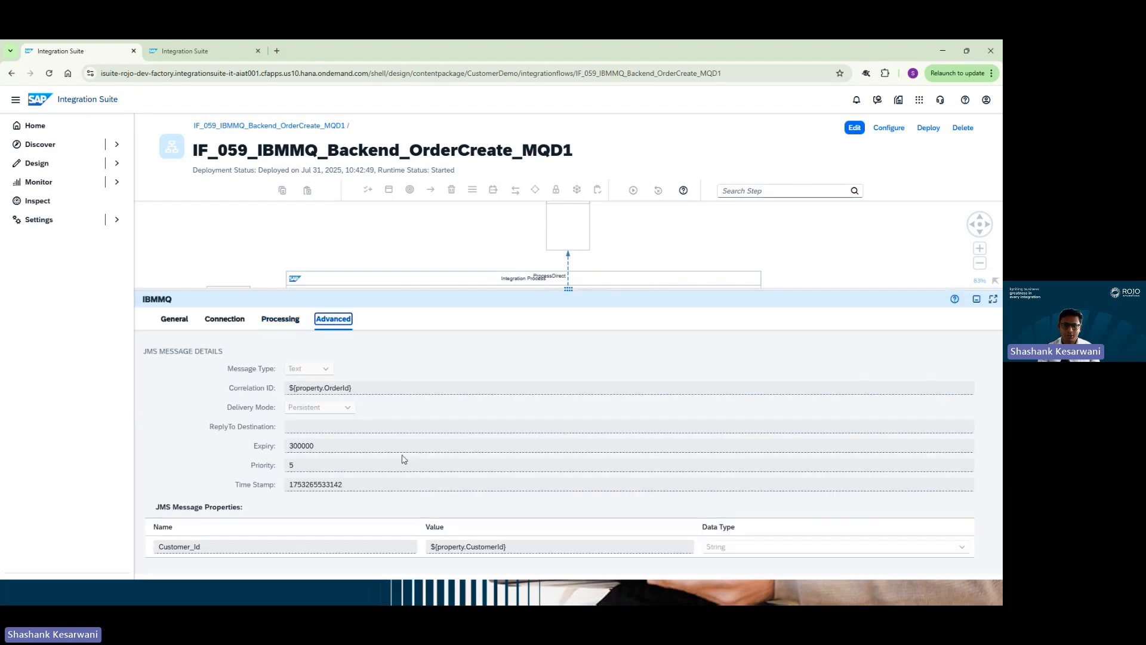
double_click(366, 391)
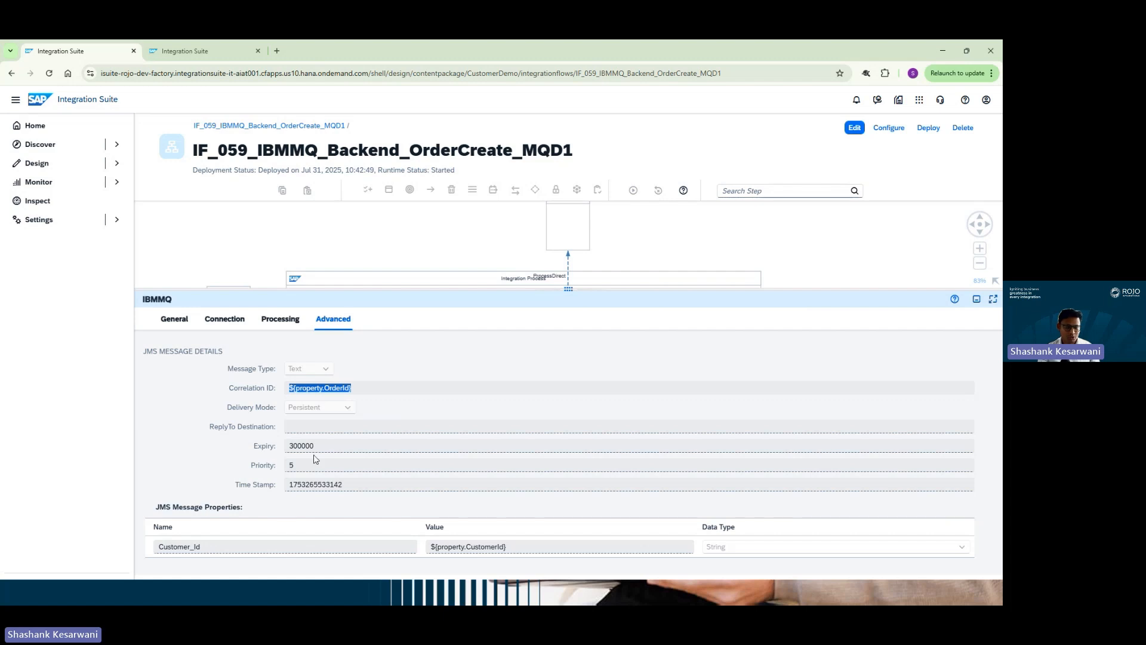
click(175, 543)
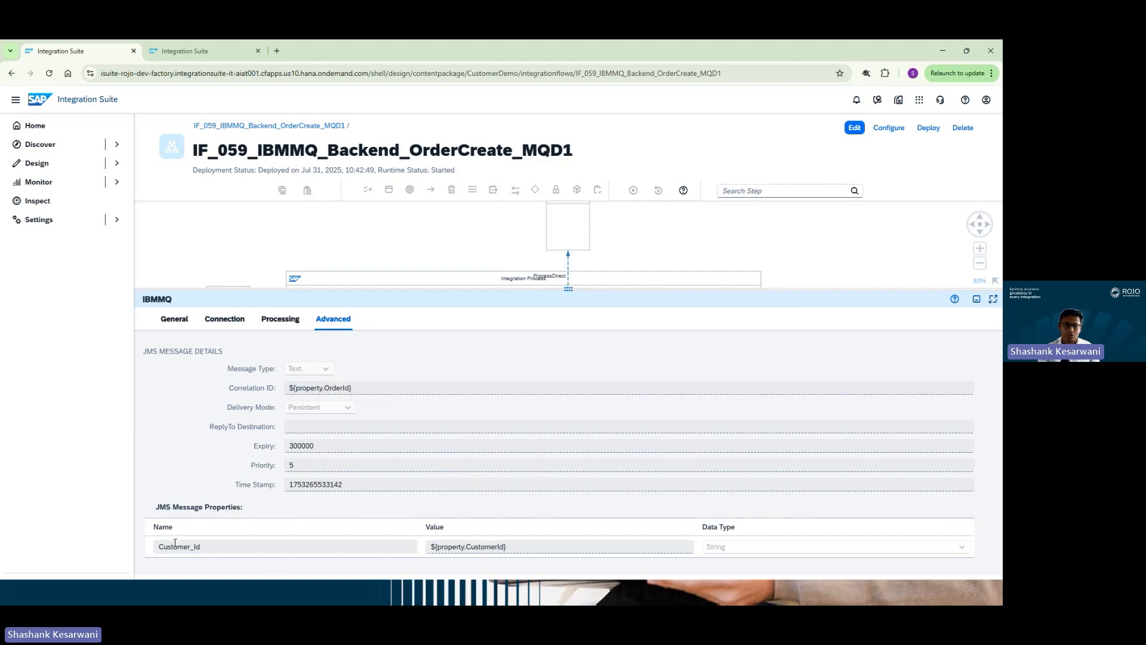
double_click(175, 543)
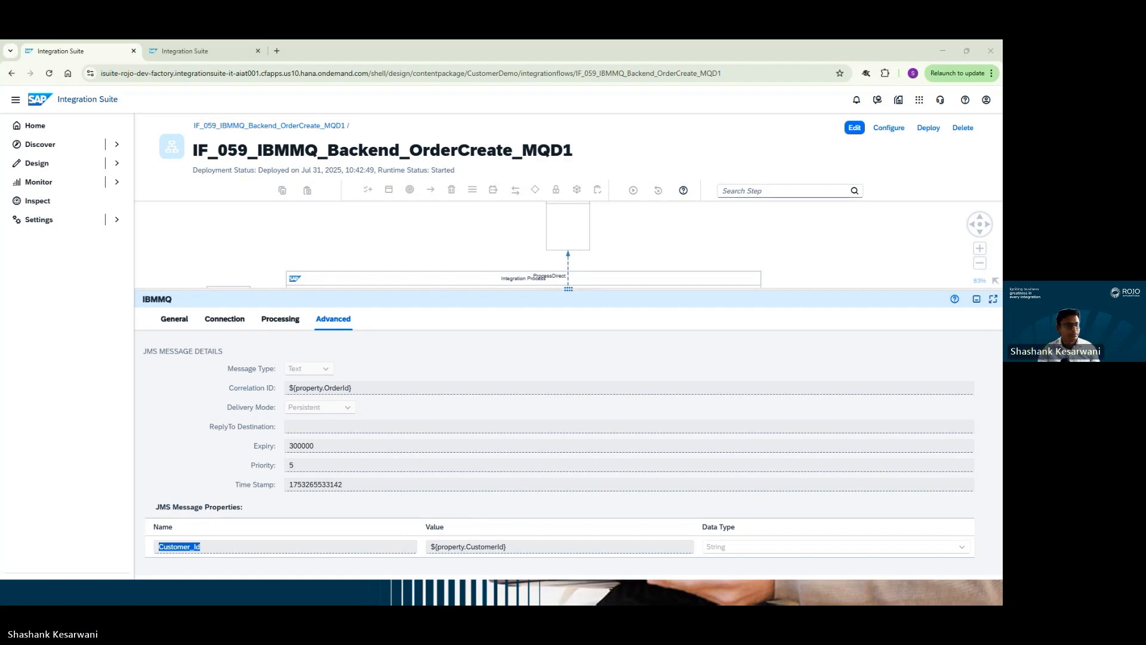
Leave AdapterDemo without saving and view the IF_059_IBMMQ_Backend_OrderCreate_MQD1 message among all artifacts' messages of the past hour in integration monitoring
click(195, 53)
click(70, 185)
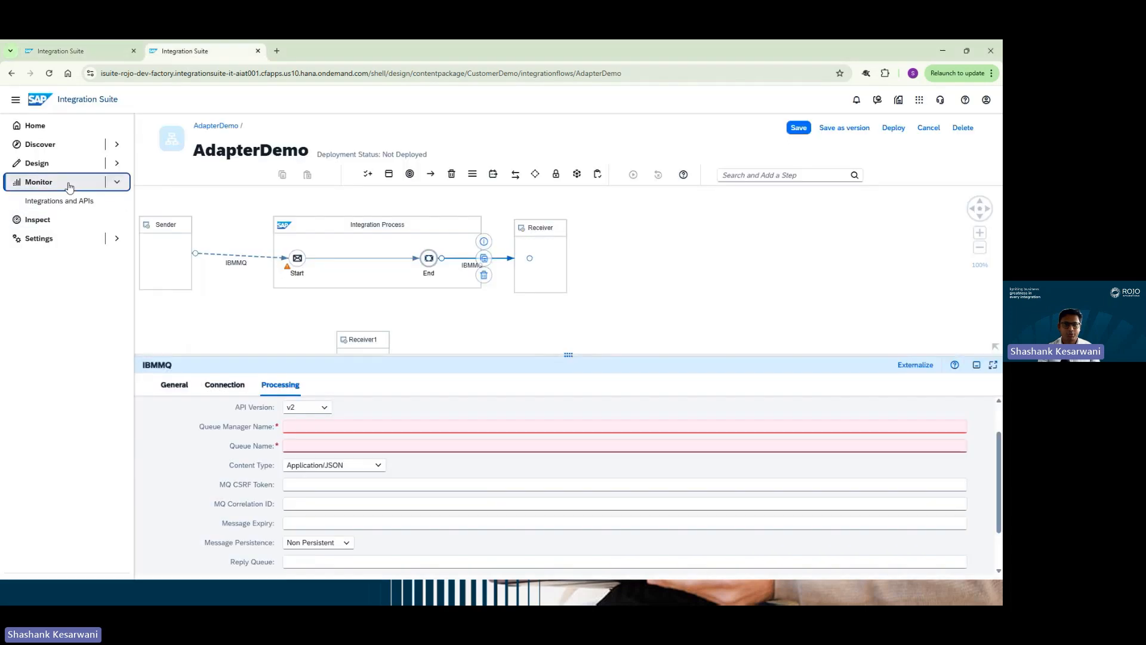
click(59, 202)
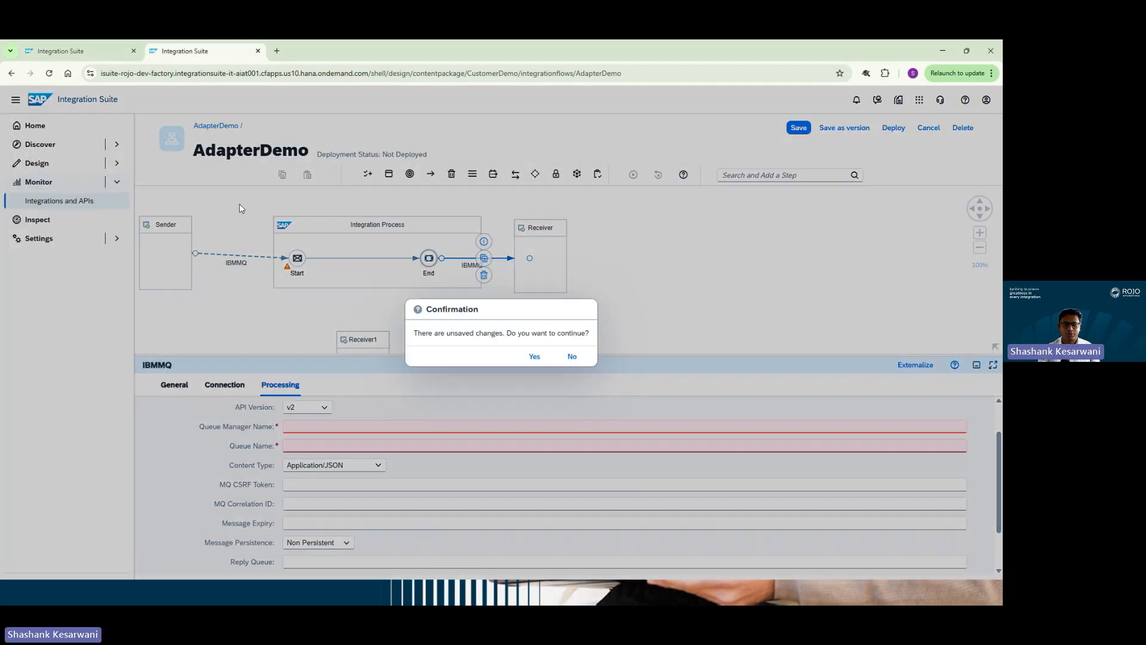
click(539, 361)
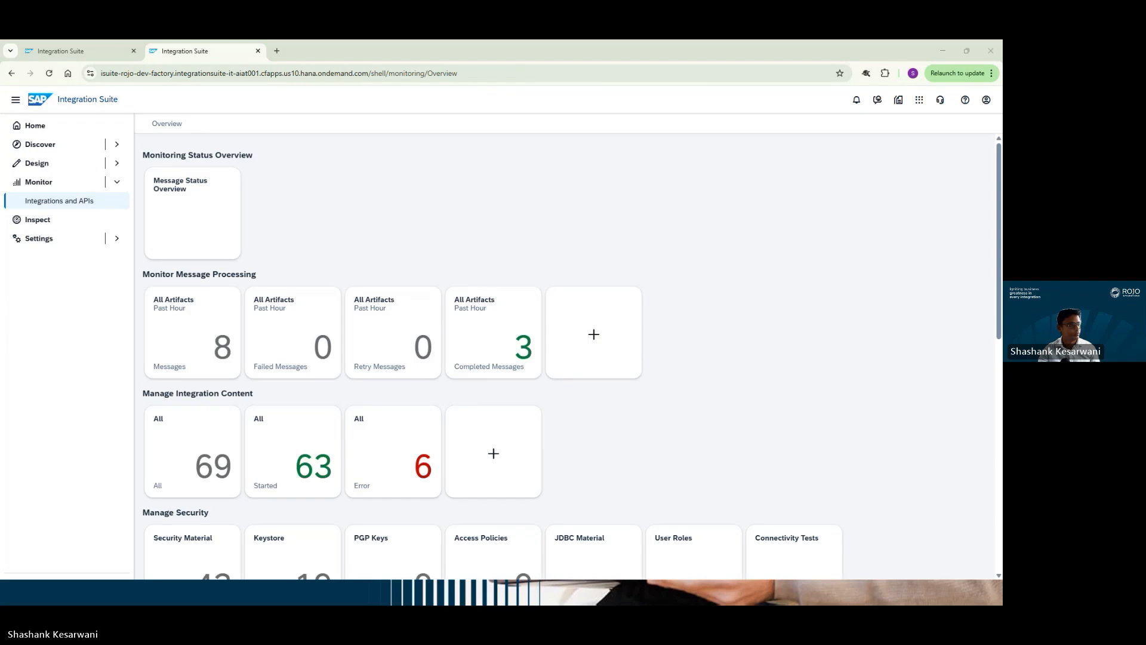
click(209, 360)
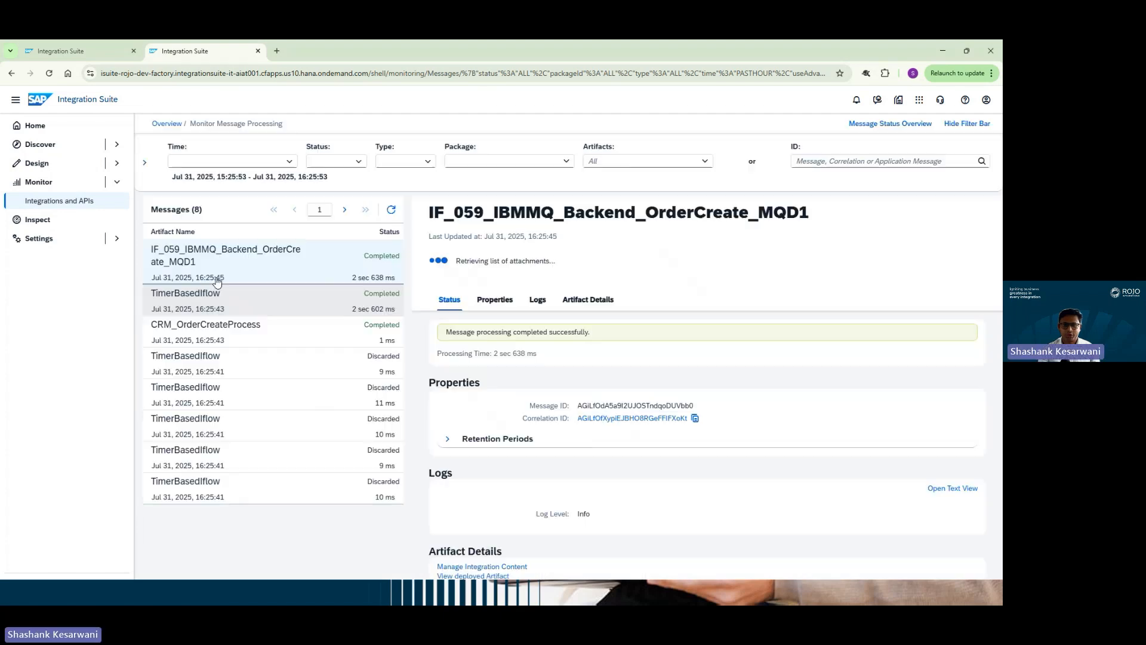
click(247, 258)
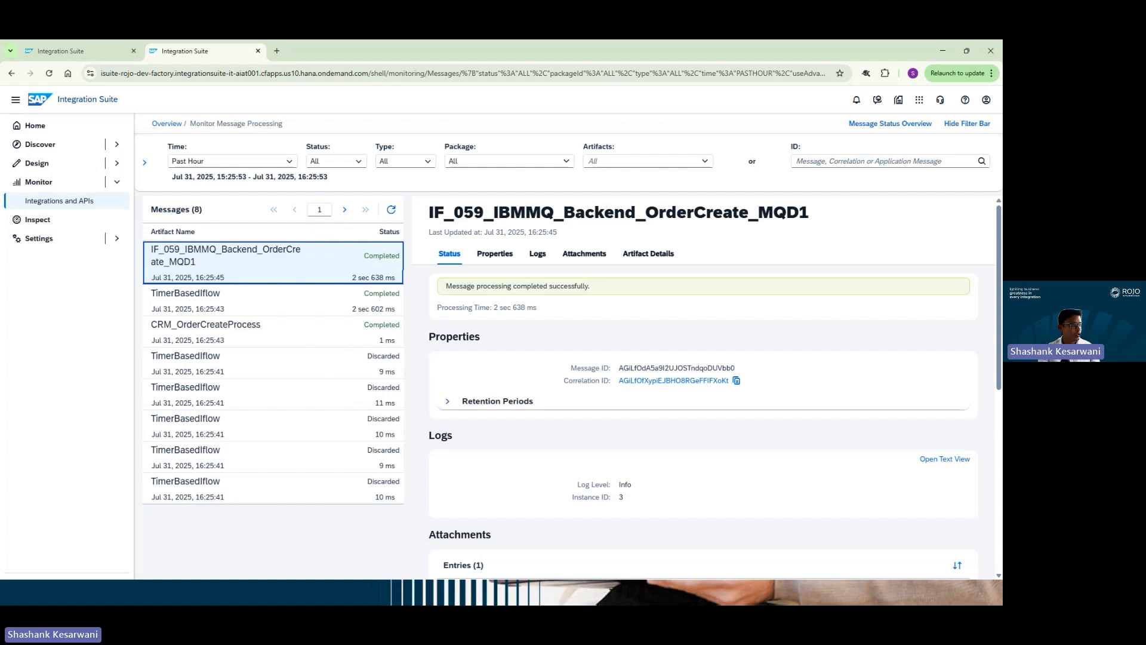
Switch to the IBM MQ Console, enlarge its window and view the details of the message in the CRM.ORDERCREATE.RESPONSE queue
key(alt+Tab)
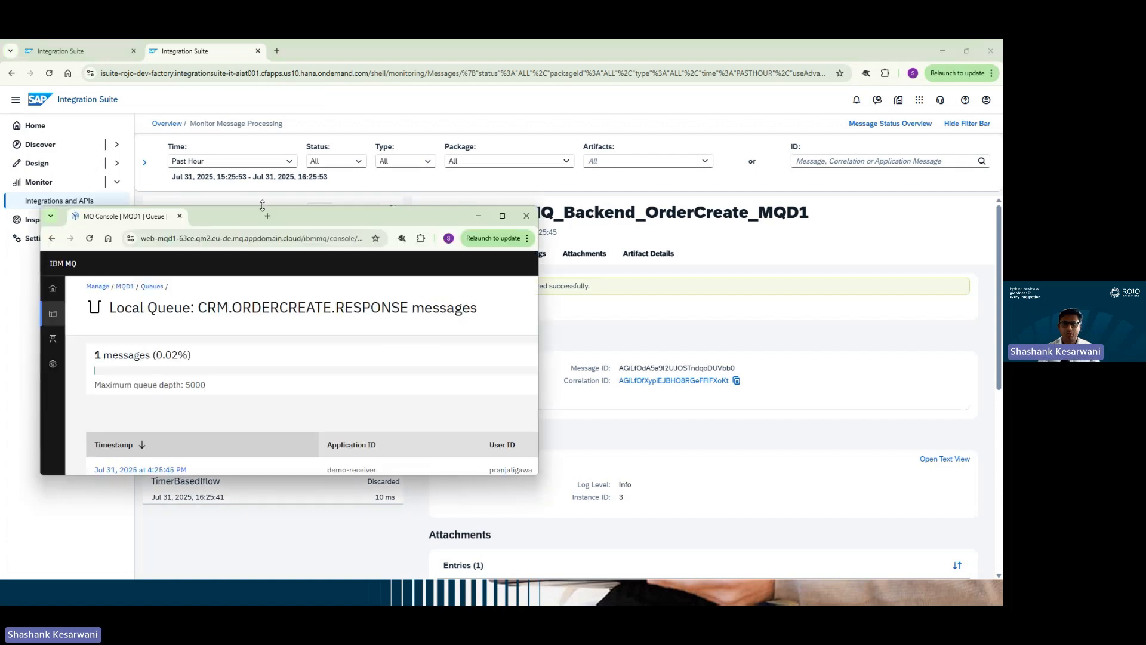
click(502, 216)
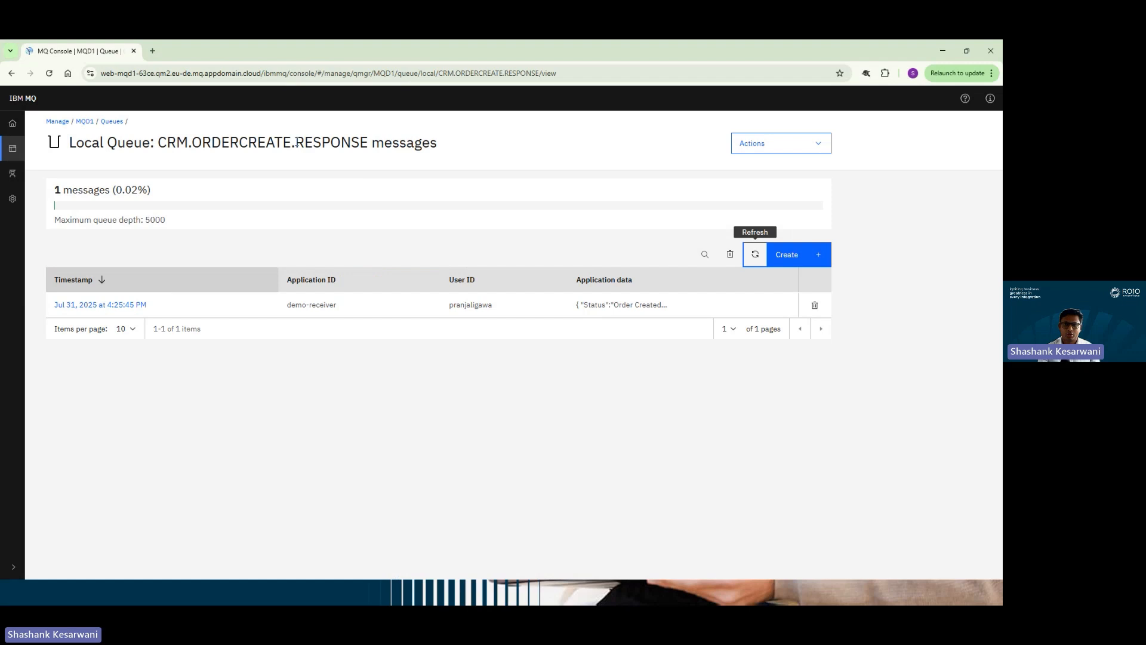
drag(153, 143, 359, 146)
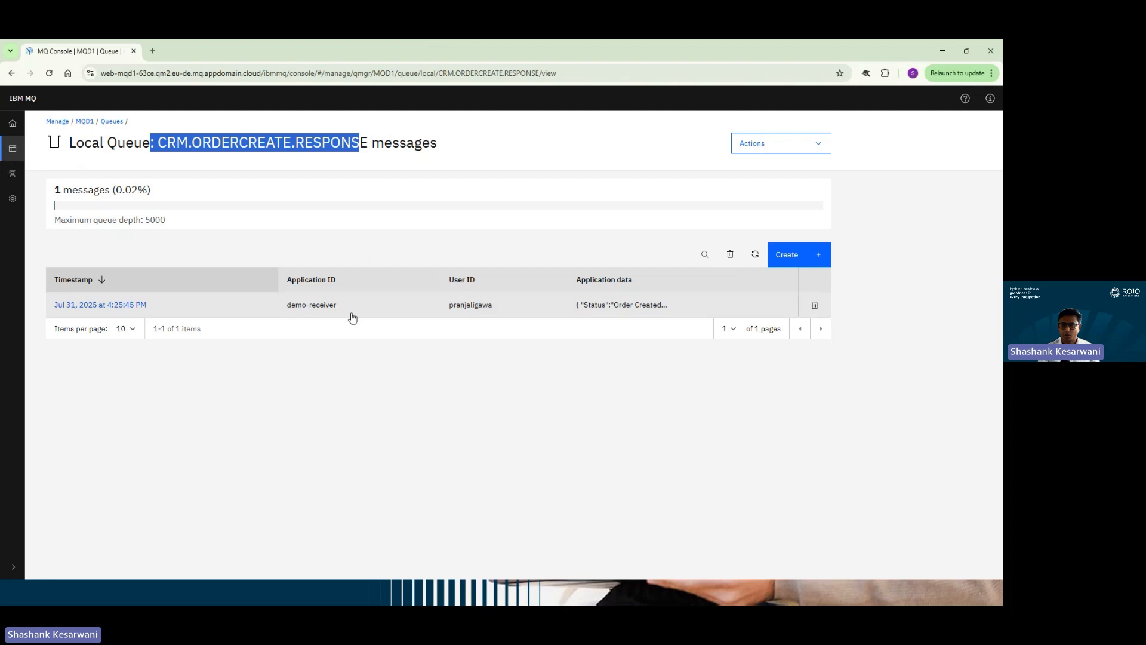
click(102, 311)
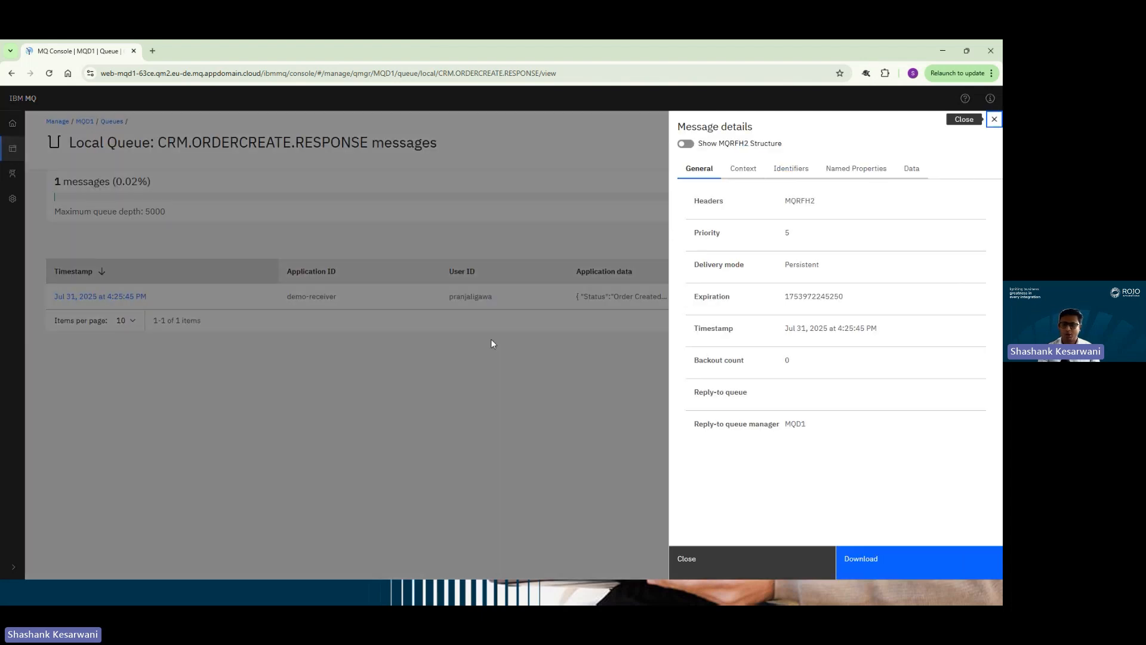
Examine the message's named properties, checking the JMSCorrelationID and Customer_Id values, and leave the MQ Console
click(863, 169)
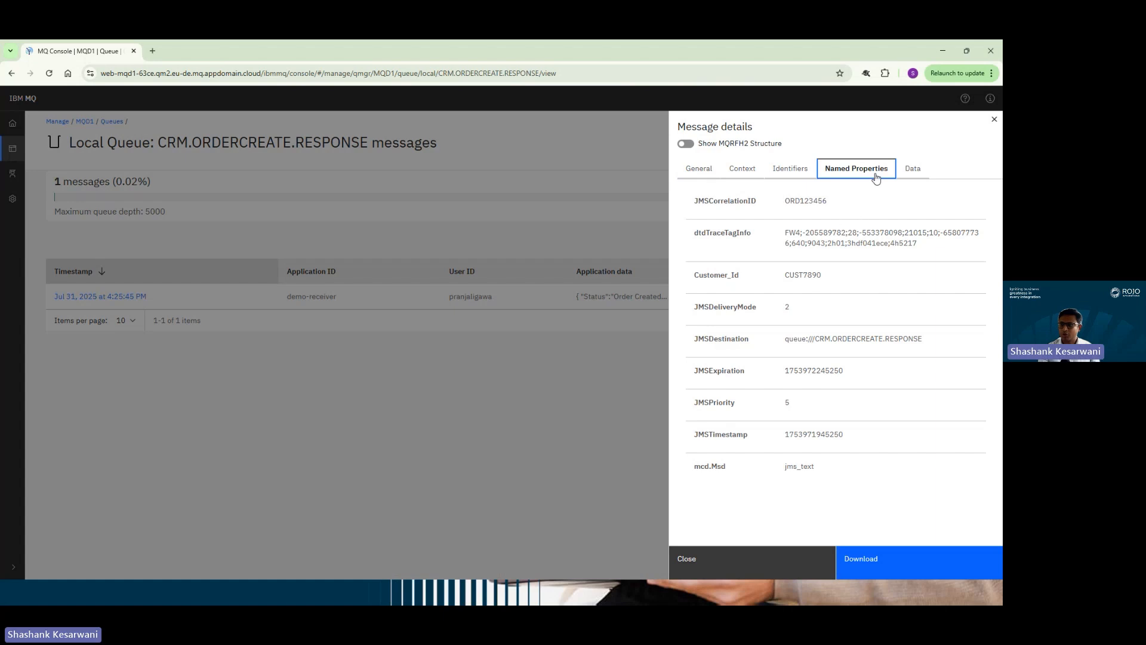
drag(842, 202, 767, 203)
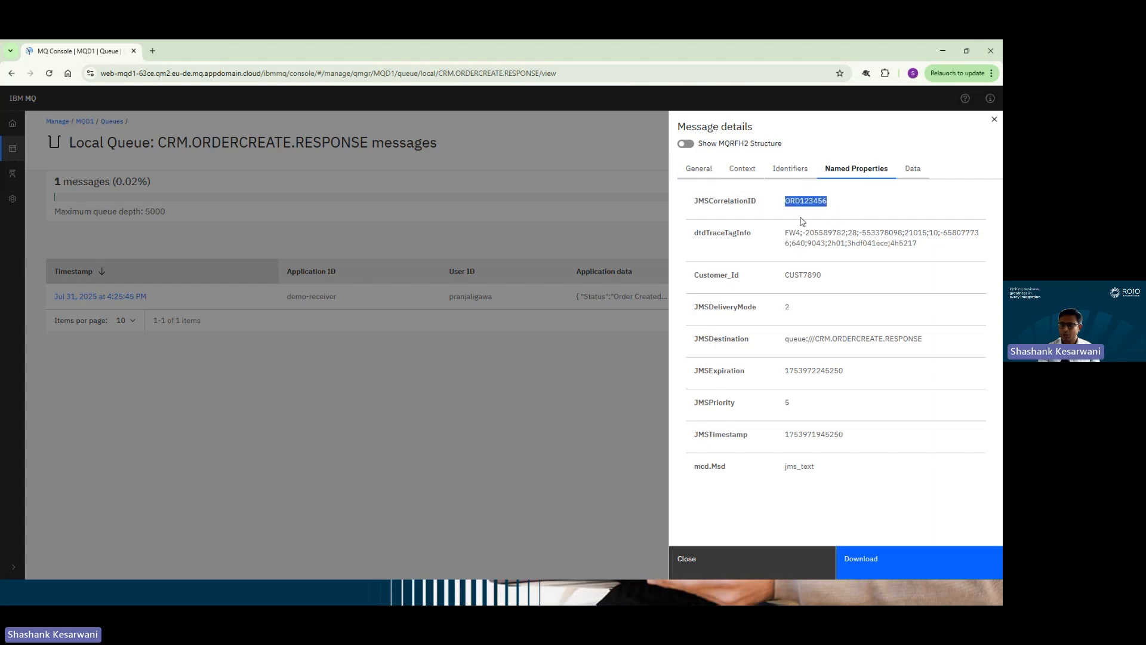
double_click(822, 275)
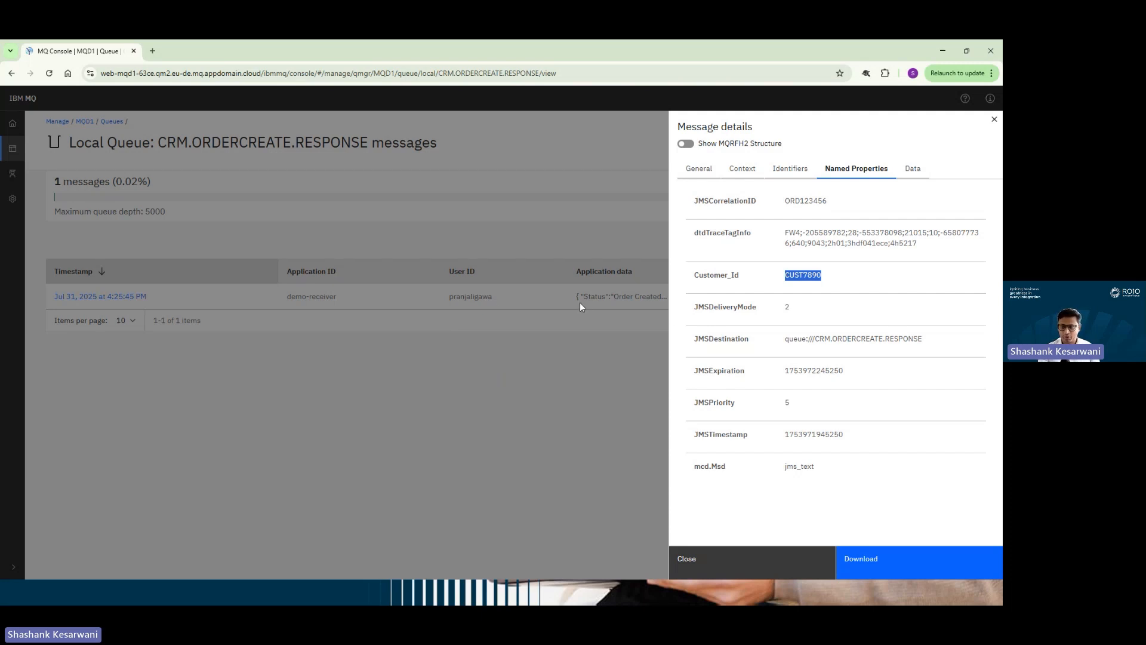
key(alt+Tab)
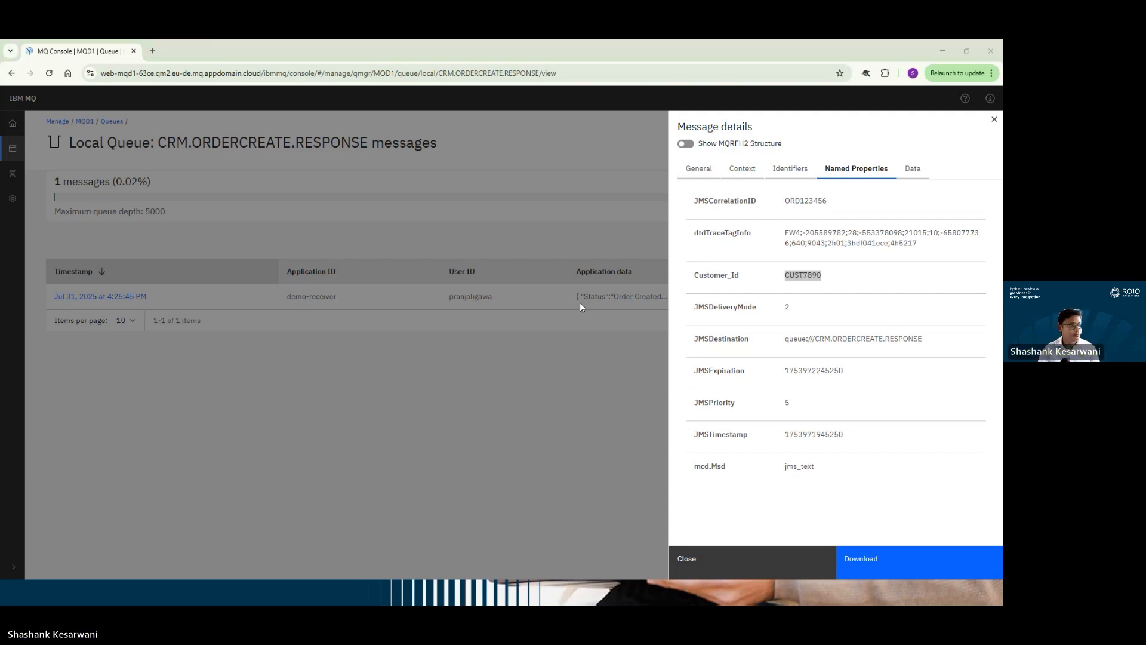